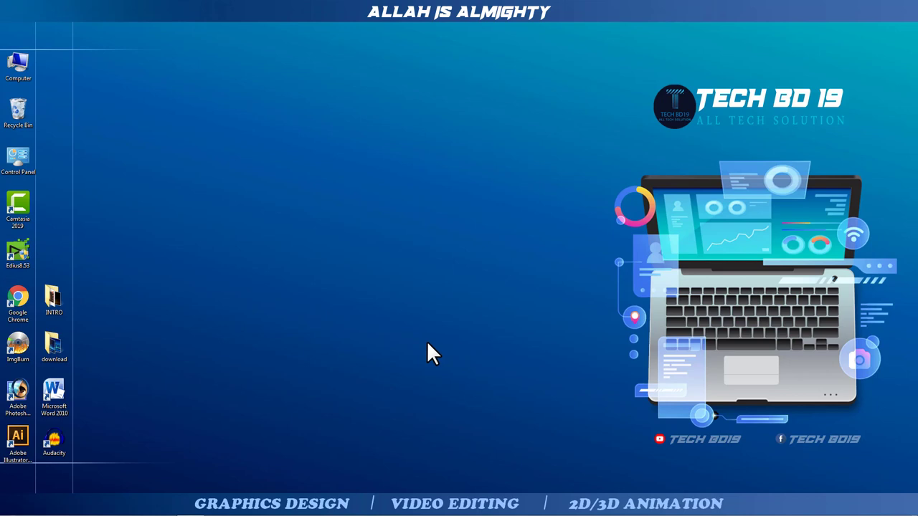
Launch EDIUS and create a new project with the HD 1280x720 25p 16:9 8bit preset
{"action": "double_click", "coordinate": [14, 253]}
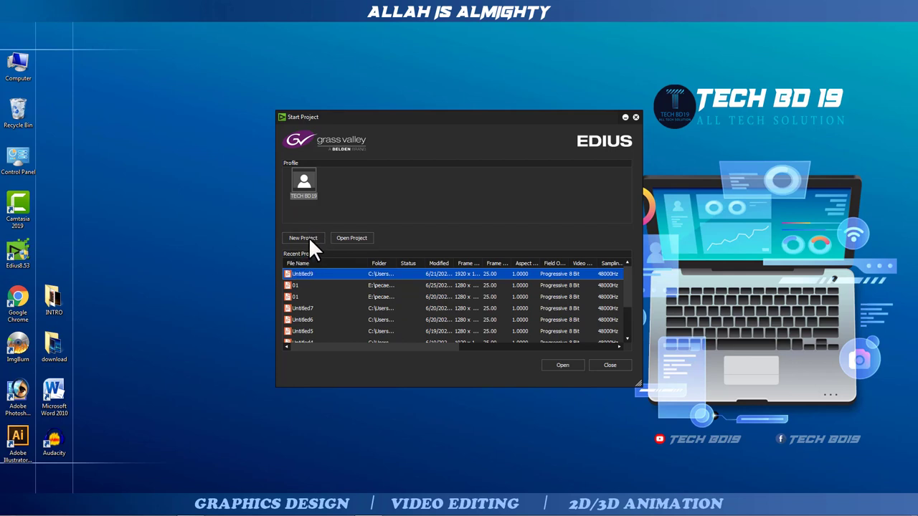
{"action": "left_click", "coordinate": [310, 240]}
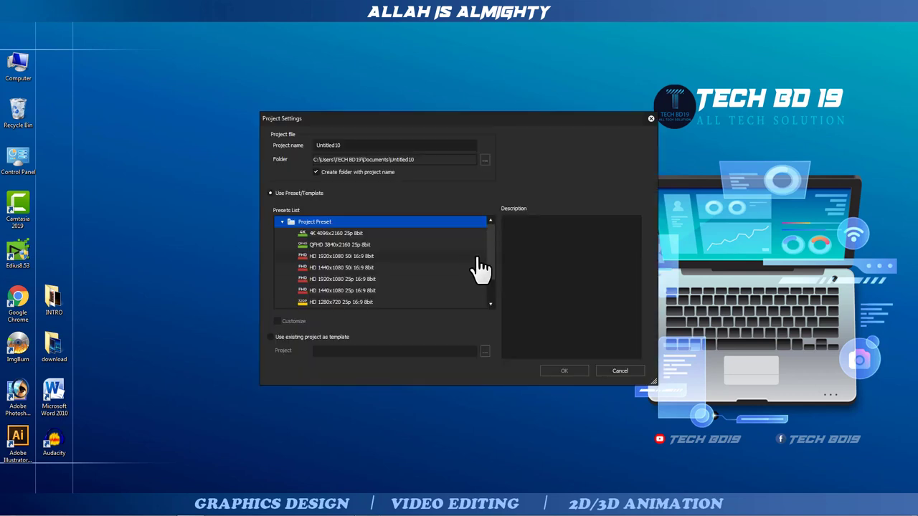
{"action": "left_click_drag", "start_coordinate": [492, 258], "coordinate": [491, 273]}
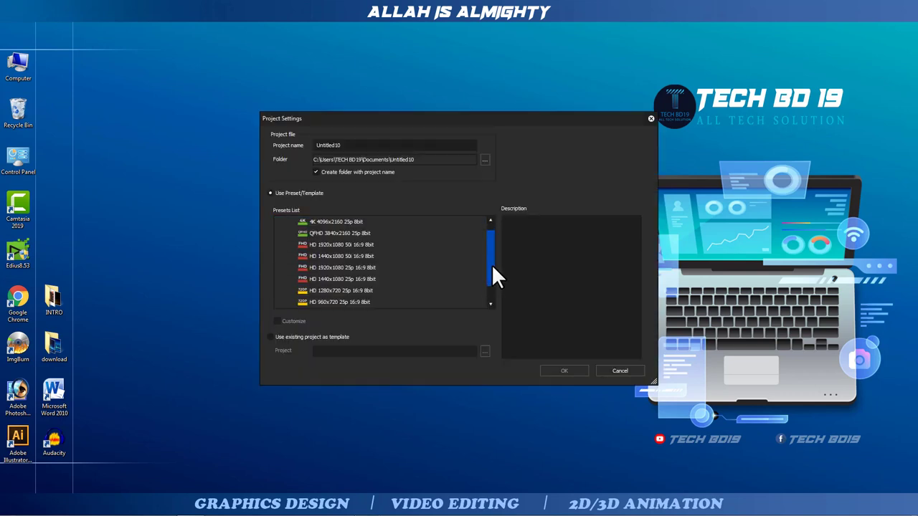
{"action": "left_click", "coordinate": [362, 290]}
{"action": "left_click", "coordinate": [556, 371]}
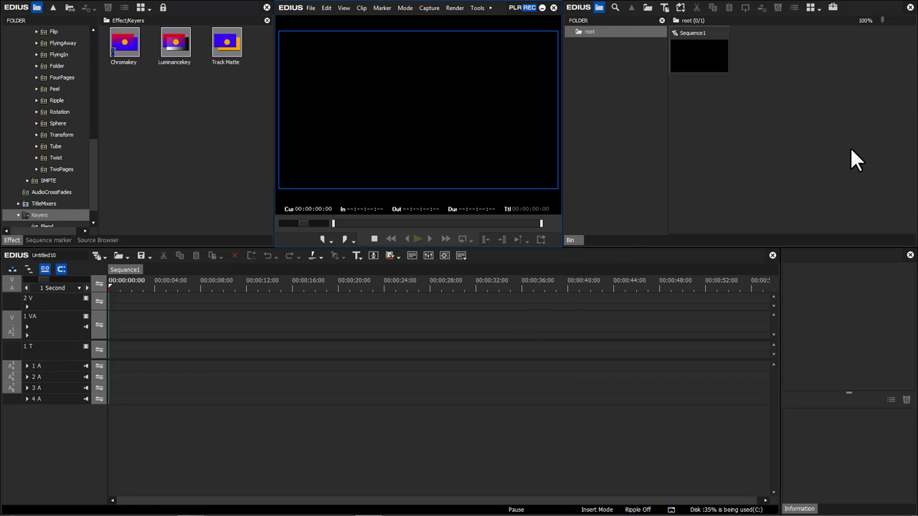
Import the 001 video and the LOGO image from the INTRO folder into the bin
{"action": "double_click", "coordinate": [809, 128]}
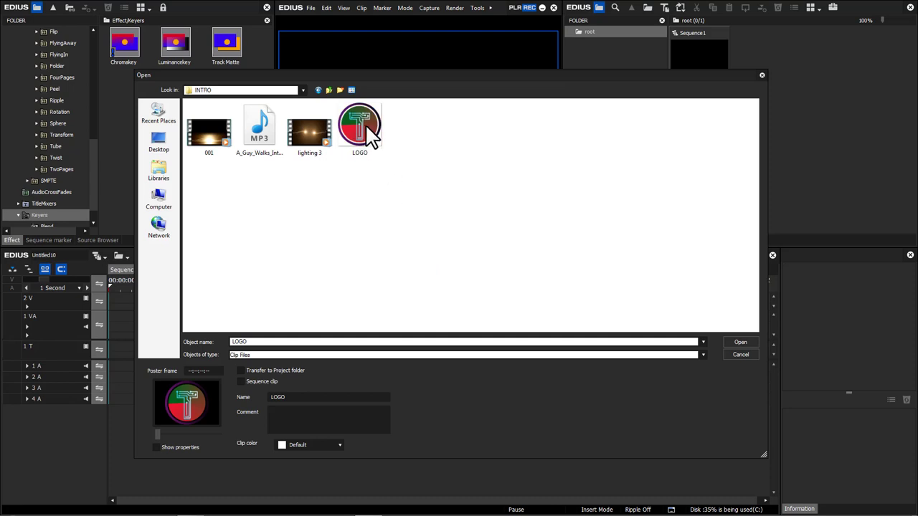
{"action": "left_click", "coordinate": [222, 142], "text": "ctrl"}
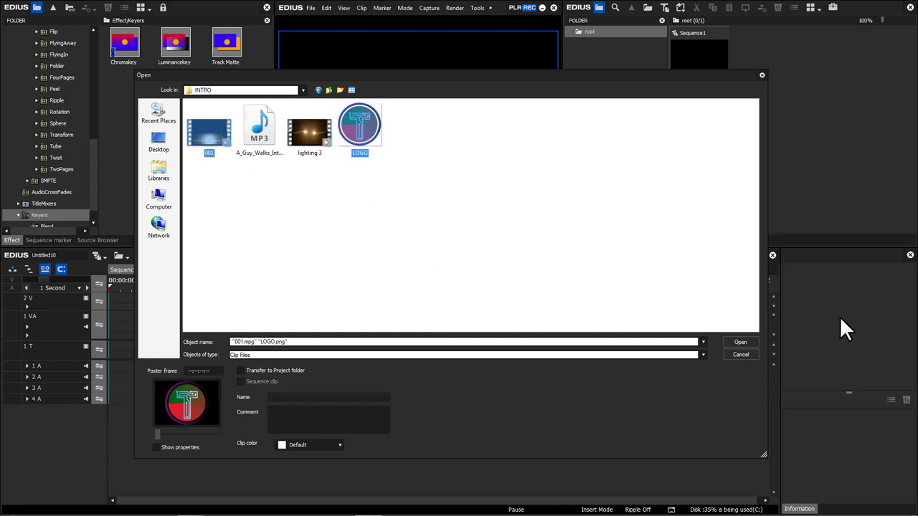
{"action": "left_click", "coordinate": [740, 342]}
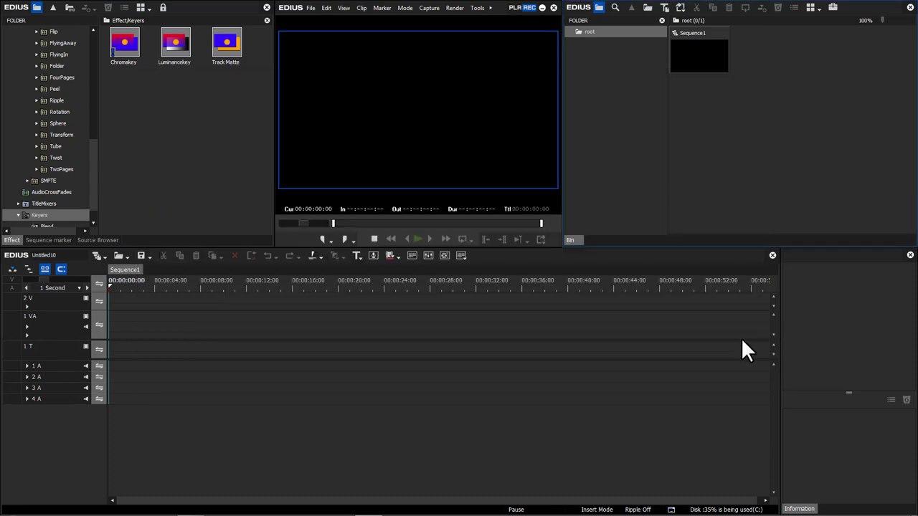
{"action": "left_click", "coordinate": [767, 167]}
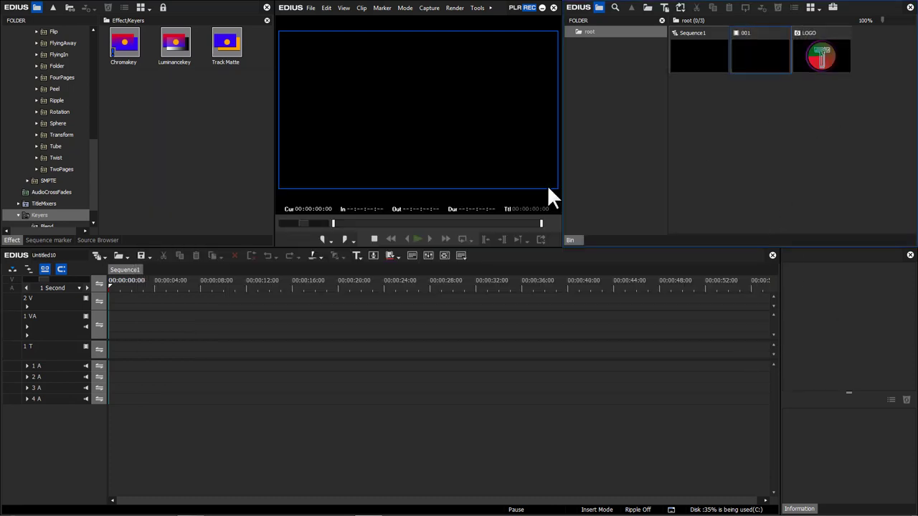
Turn off the timeline's group/link mode and add 5 V tracks above track 2 V
{"action": "left_click", "coordinate": [44, 269]}
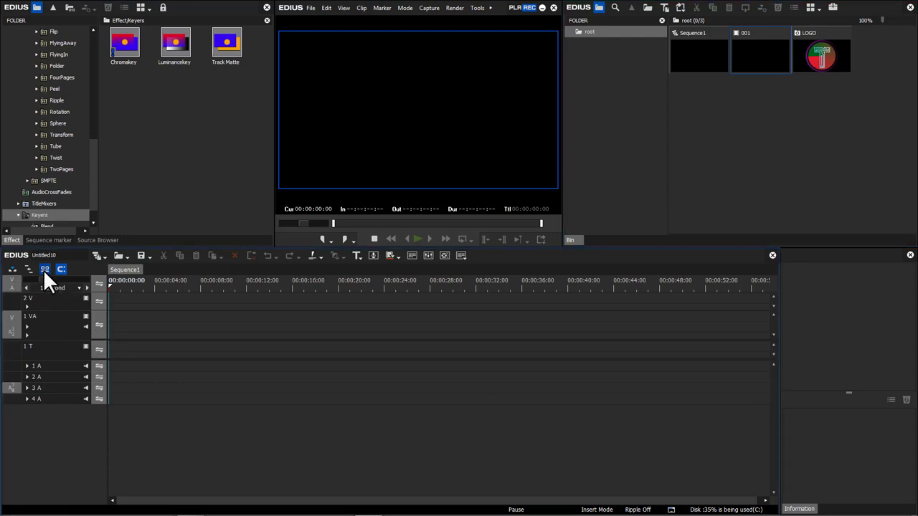
{"action": "left_click", "coordinate": [83, 306]}
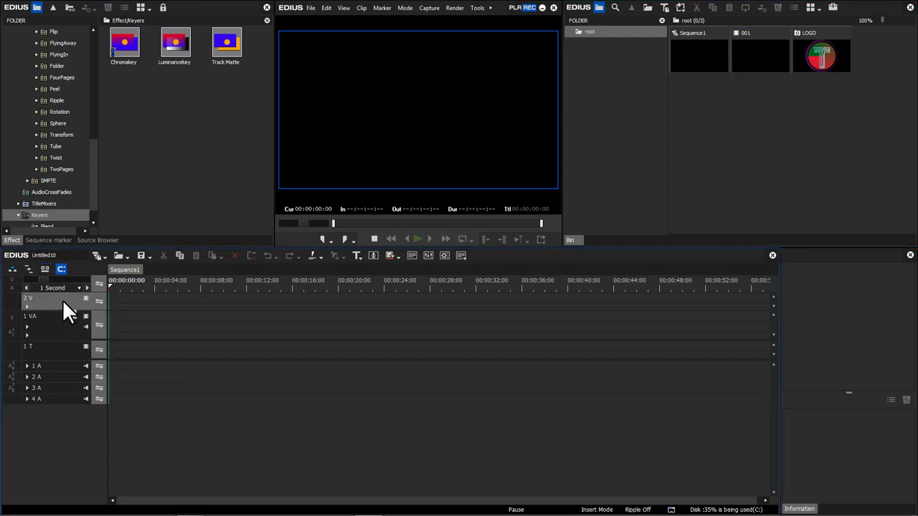
{"action": "right_click", "coordinate": [62, 301]}
{"action": "mouse_move", "coordinate": [96, 380]}
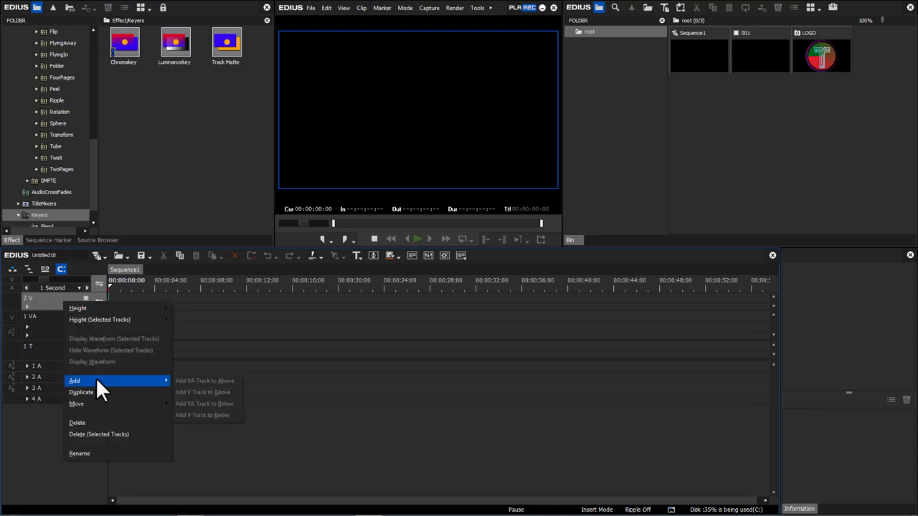
{"action": "left_click", "coordinate": [215, 391]}
{"action": "type", "text": "5"}
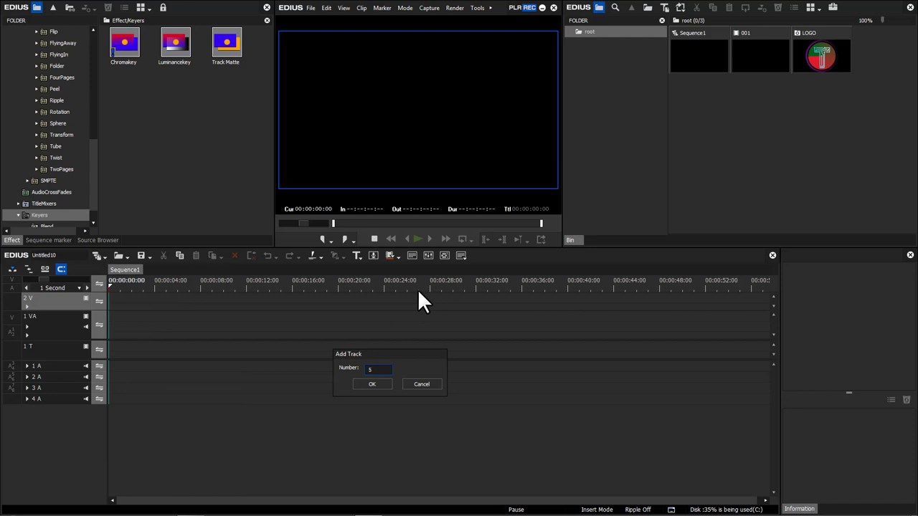
{"action": "left_click", "coordinate": [372, 385]}
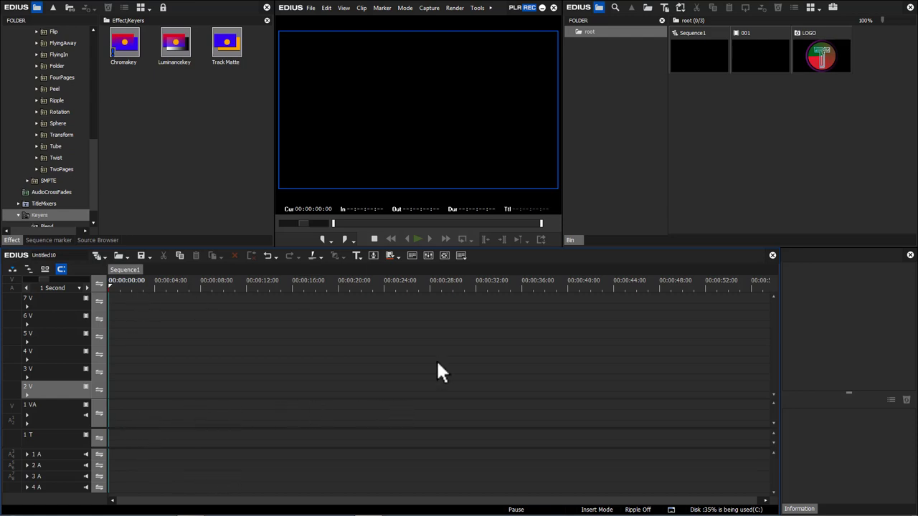
Create a single-colour mid-grey Color Matte clip in the bin
{"action": "right_click", "coordinate": [731, 123]}
{"action": "mouse_move", "coordinate": [781, 173]}
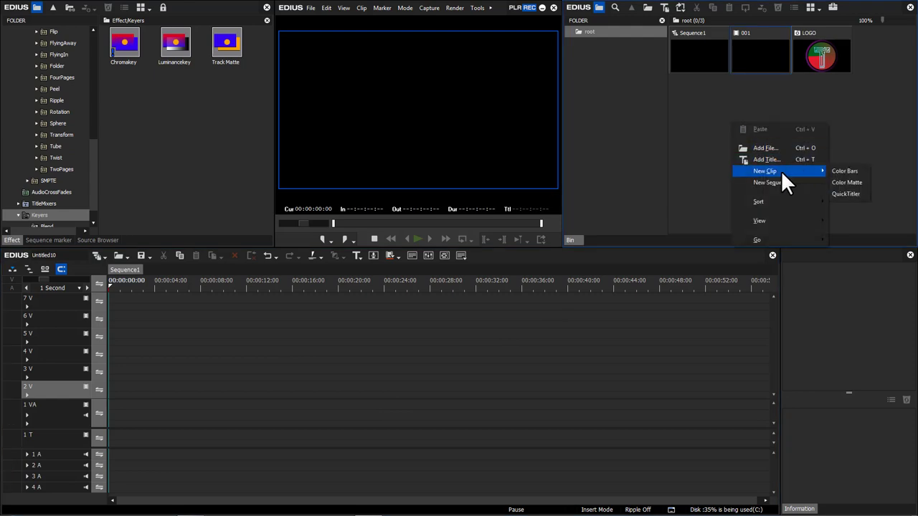
{"action": "left_click", "coordinate": [846, 184]}
{"action": "left_click_drag", "start_coordinate": [609, 21], "coordinate": [333, 298]}
{"action": "left_click", "coordinate": [309, 330]}
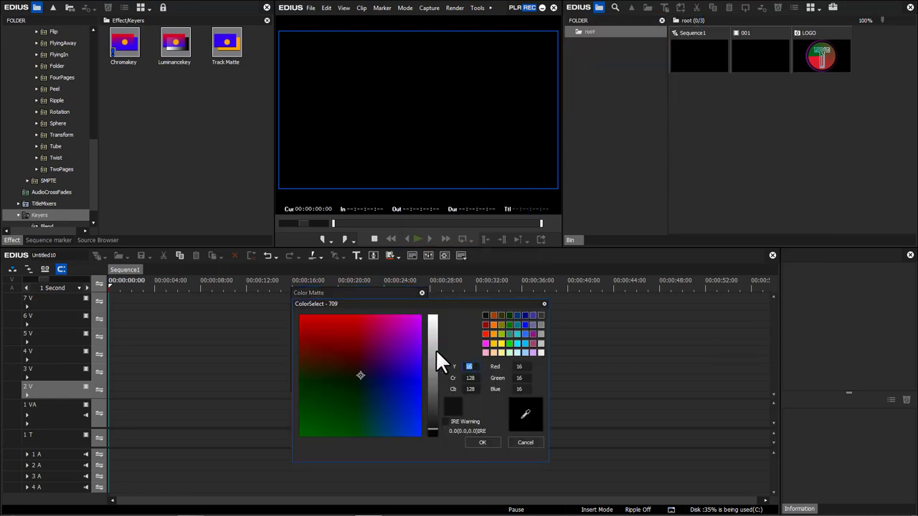
{"action": "left_click_drag", "start_coordinate": [432, 351], "coordinate": [431, 375]}
{"action": "left_click", "coordinate": [482, 442]}
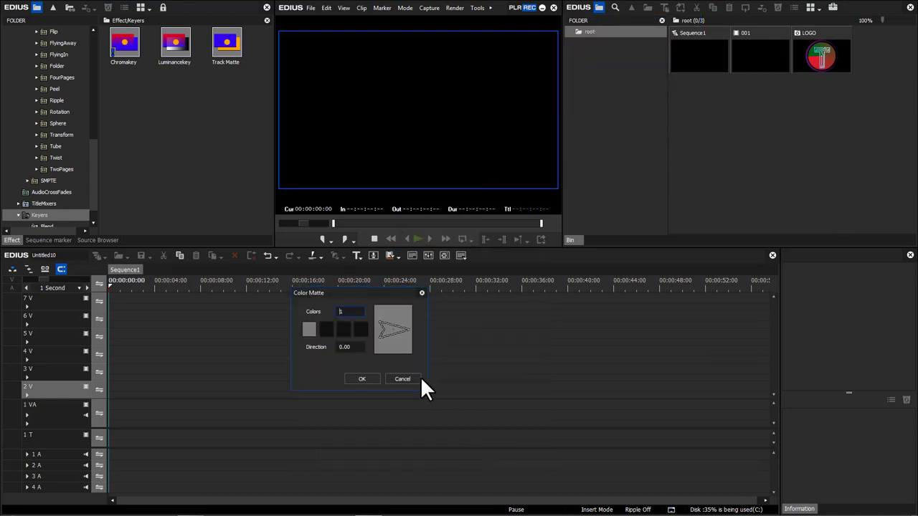
{"action": "left_click", "coordinate": [362, 378]}
Place the Color Matte on track 1 VA and LOGO on track 2 V from the sequence start, and select both clips
{"action": "left_click_drag", "start_coordinate": [717, 107], "coordinate": [114, 412]}
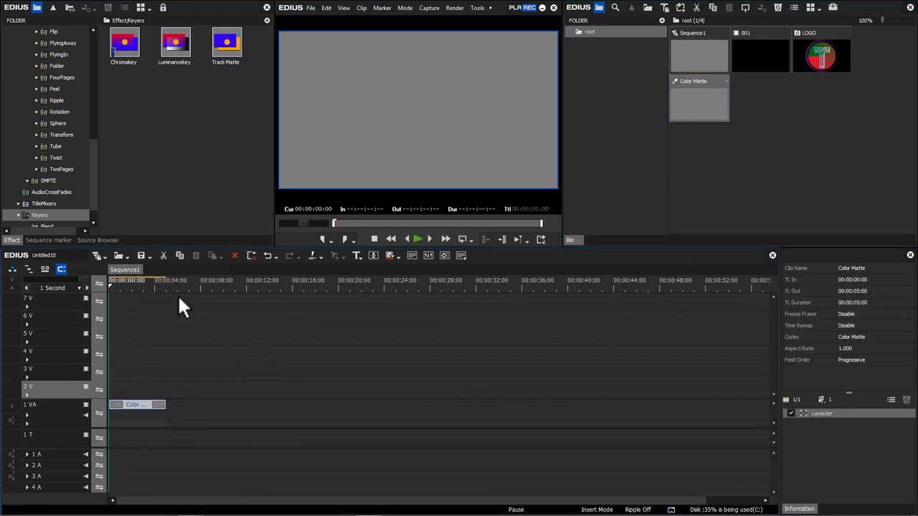
{"action": "scroll", "coordinate": [178, 298], "scroll_direction": "up", "scroll_amount": 1}
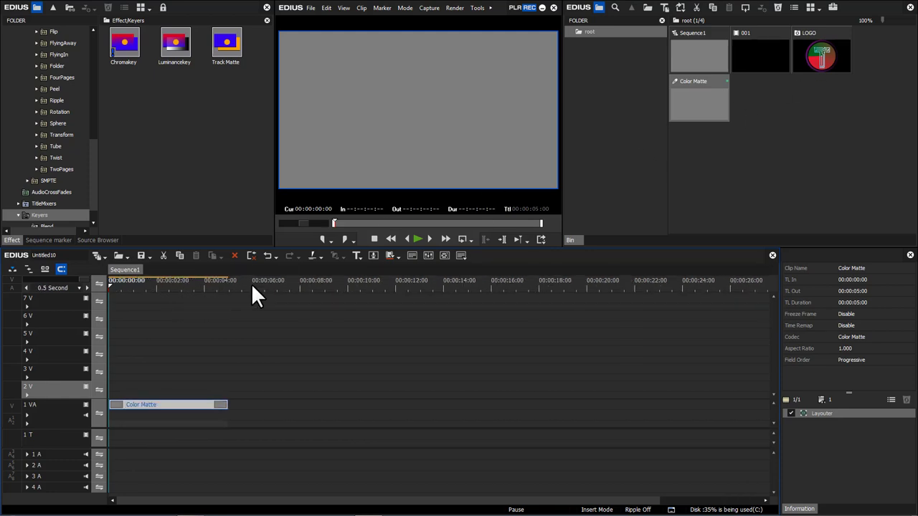
{"action": "scroll", "coordinate": [240, 330], "scroll_direction": "up", "scroll_amount": 1}
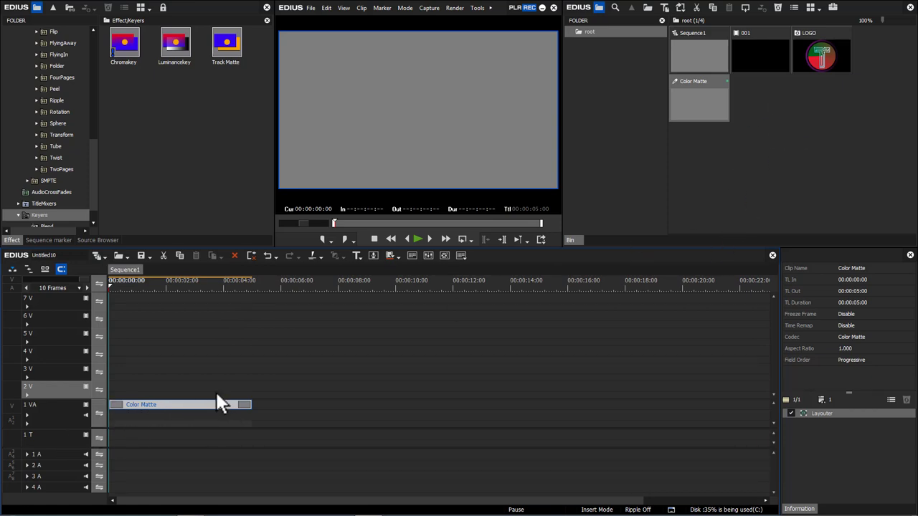
{"action": "left_click_drag", "start_coordinate": [243, 288], "coordinate": [251, 290]}
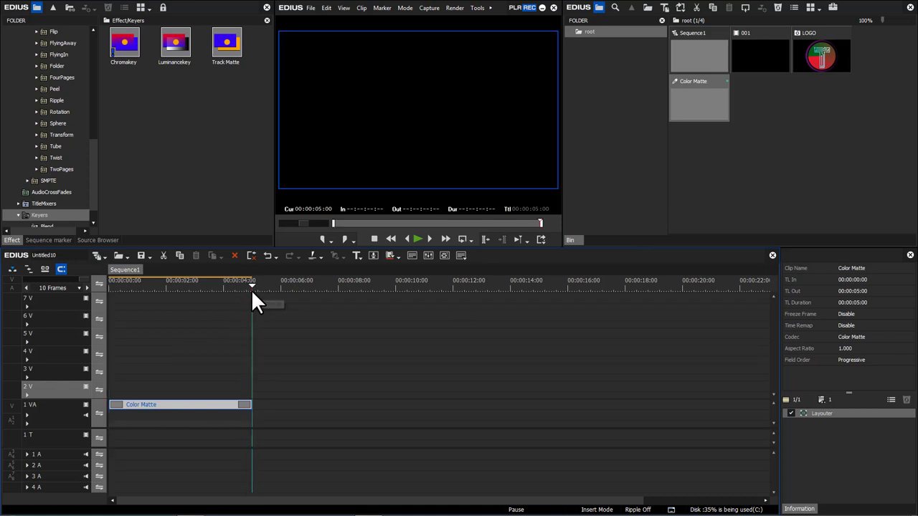
{"action": "left_click_drag", "start_coordinate": [229, 289], "coordinate": [256, 315]}
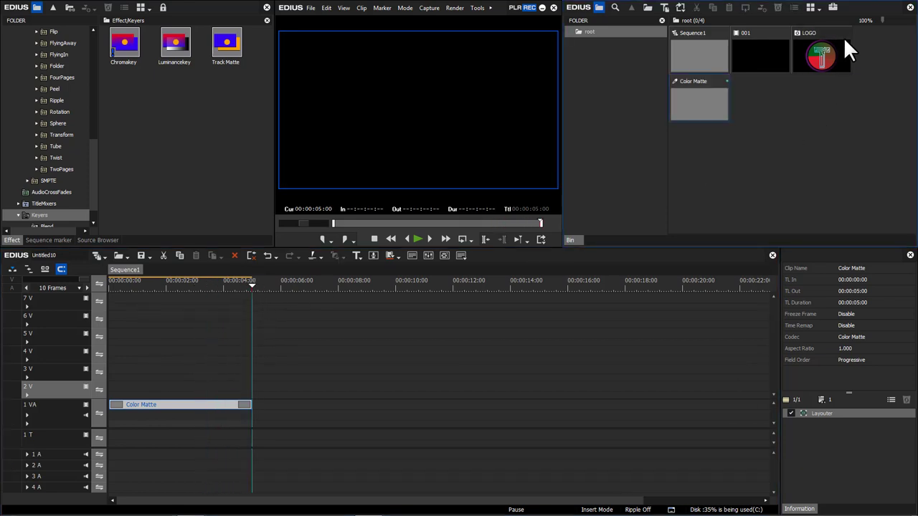
{"action": "left_click_drag", "start_coordinate": [839, 46], "coordinate": [139, 385]}
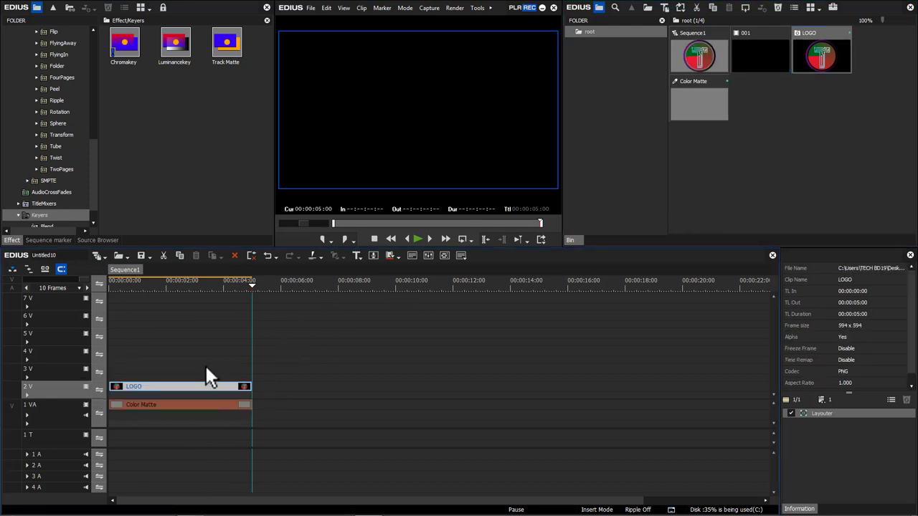
{"action": "left_click_drag", "start_coordinate": [239, 359], "coordinate": [234, 405]}
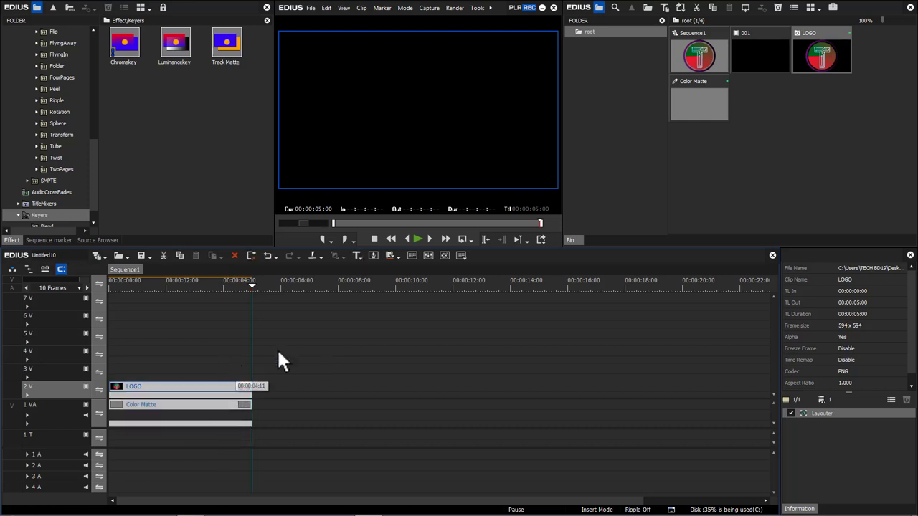
Widen the preview monitor and set the default still image duration to 00:00:06:00 in the user settings
{"action": "left_click_drag", "start_coordinate": [564, 39], "coordinate": [613, 40]}
{"action": "left_click", "coordinate": [501, 8]}
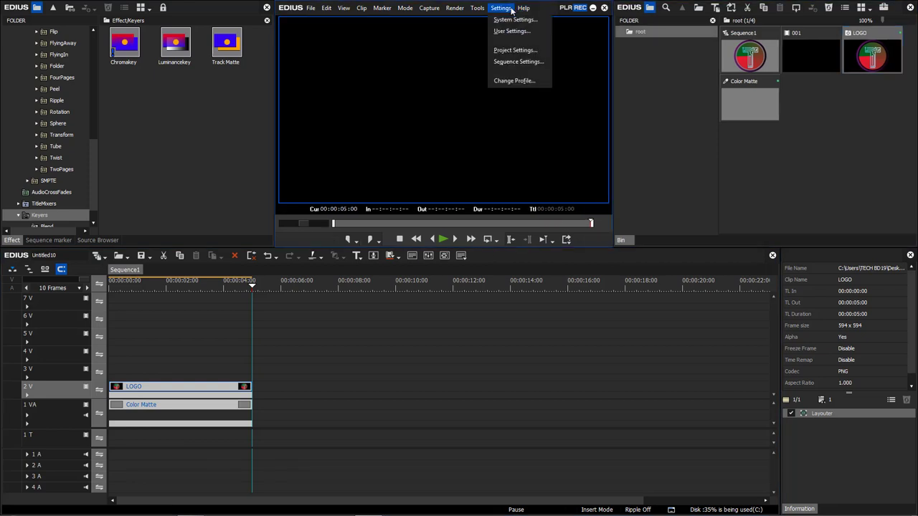
{"action": "left_click", "coordinate": [512, 30]}
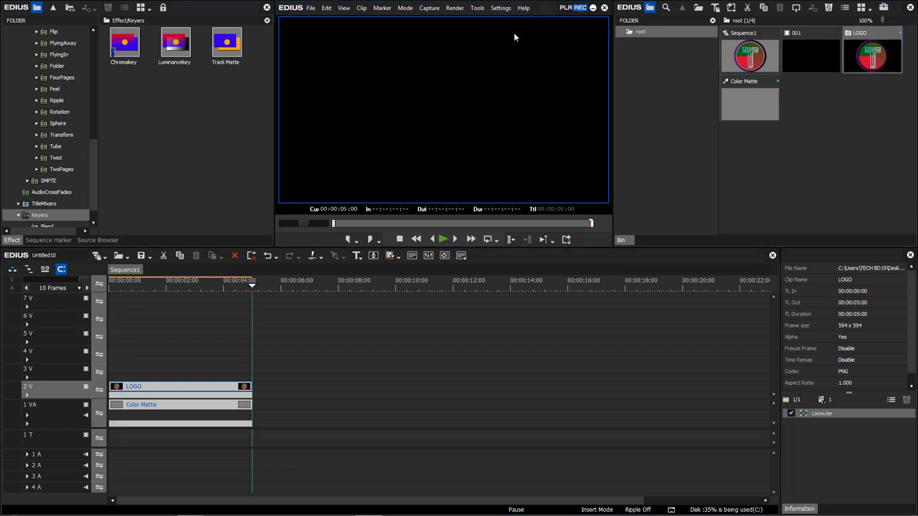
{"action": "left_click", "coordinate": [361, 59]}
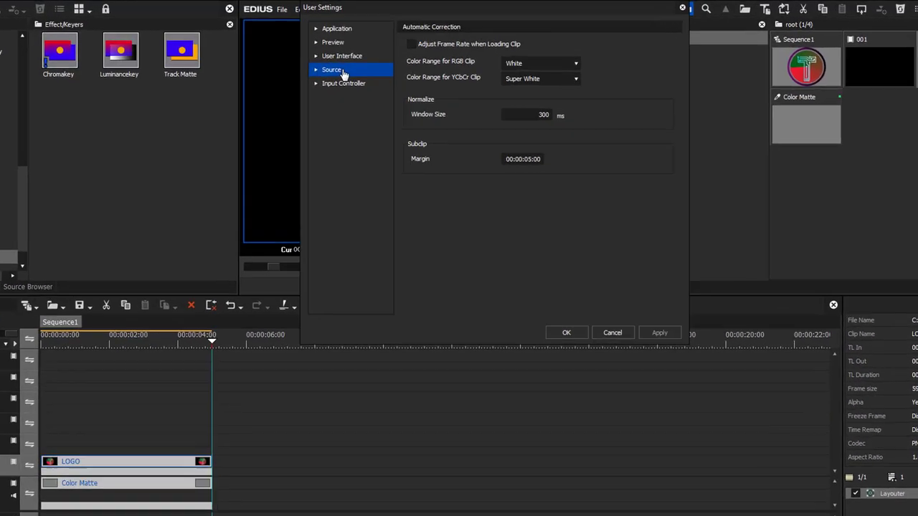
{"action": "left_click_drag", "start_coordinate": [354, 13], "coordinate": [309, 114]}
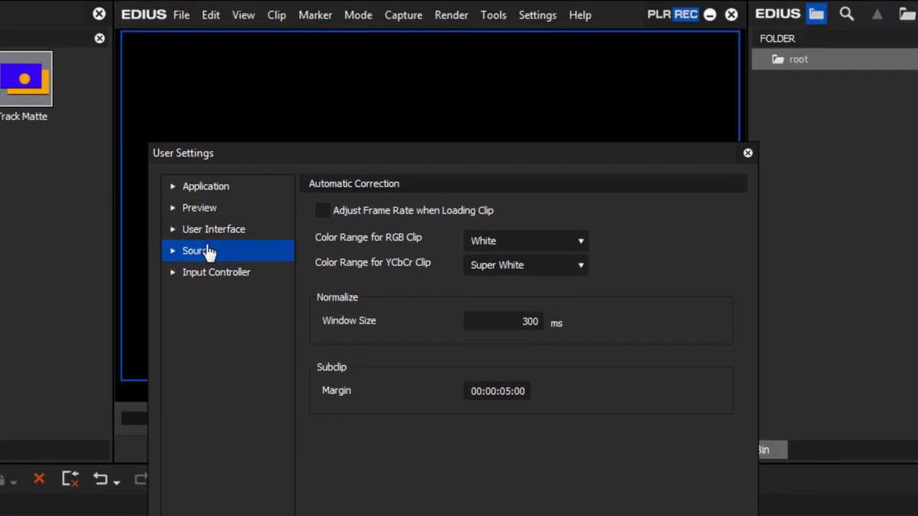
{"action": "double_click", "coordinate": [208, 251]}
{"action": "left_click", "coordinate": [219, 294]}
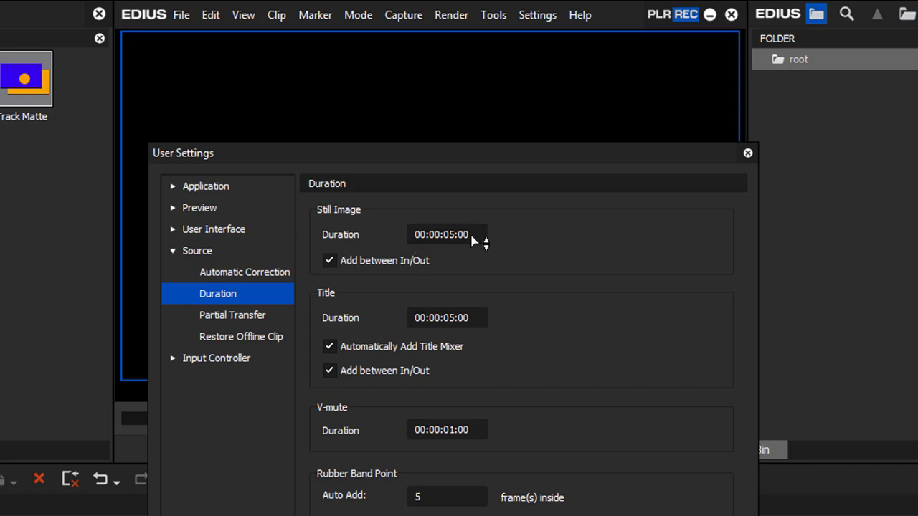
{"action": "left_click", "coordinate": [422, 235]}
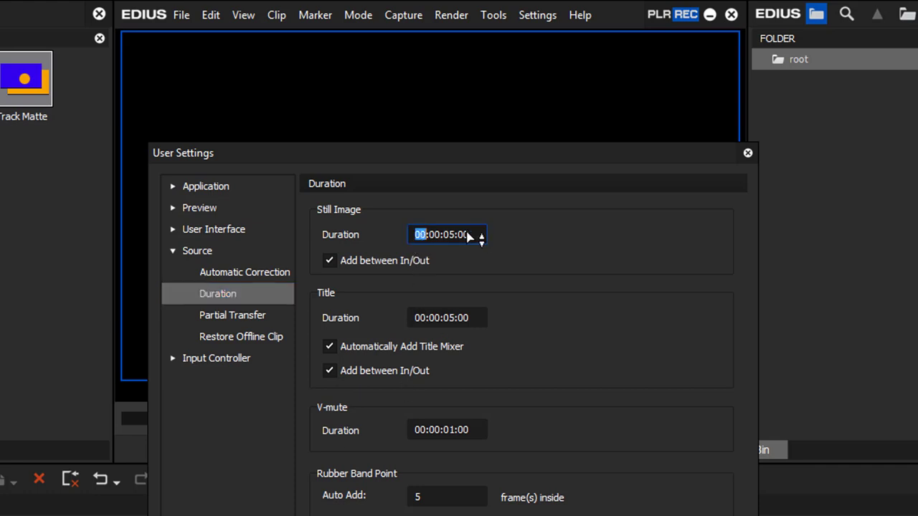
{"action": "type", "text": "00:00:06:00"}
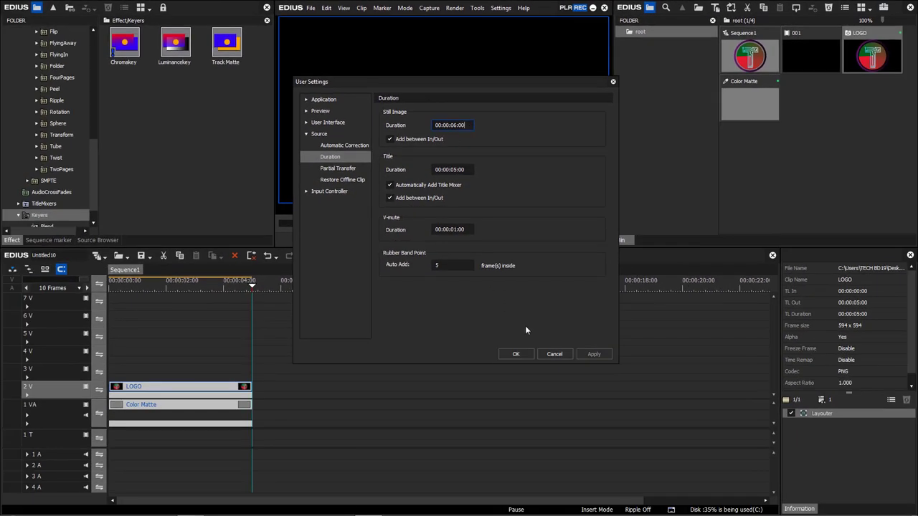
{"action": "left_click", "coordinate": [515, 354]}
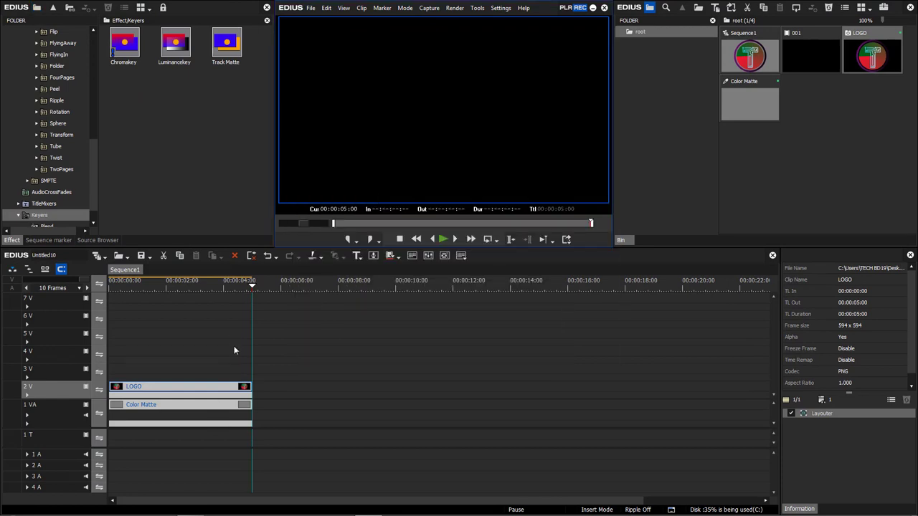
Replace both timeline clips with fresh copies from the bin, Color Matte on track 1 VA and LOGO on track 2 V, starting at 00:00:00:00
{"action": "left_click_drag", "start_coordinate": [255, 350], "coordinate": [184, 476]}
{"action": "key", "text": "Delete"}
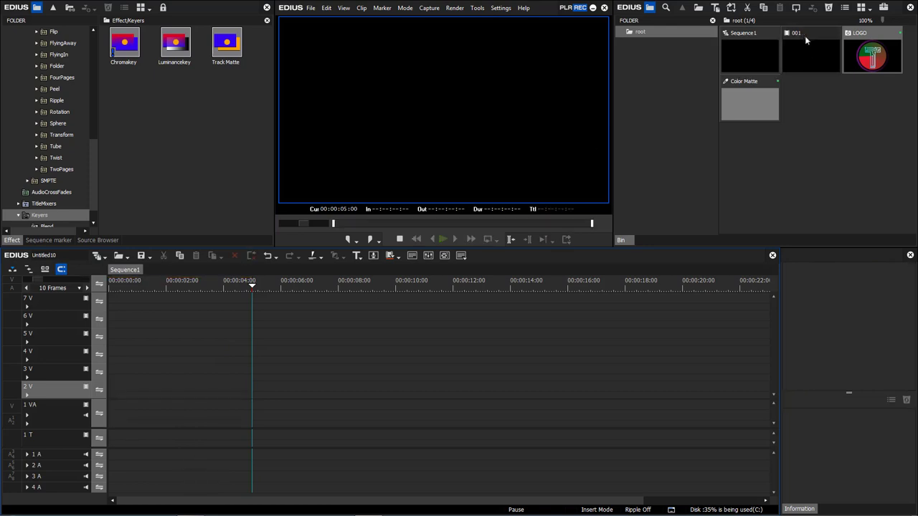
{"action": "left_click", "coordinate": [744, 126]}
{"action": "left_click_drag", "start_coordinate": [755, 115], "coordinate": [102, 405]}
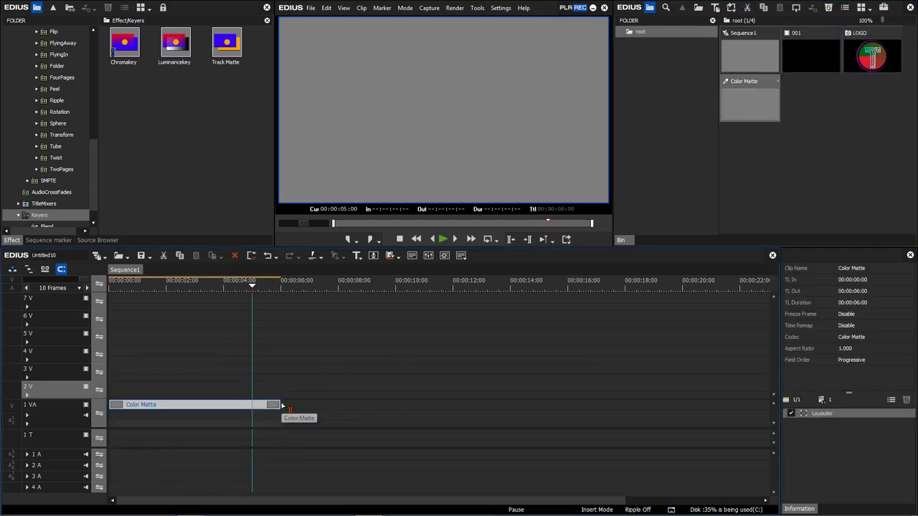
{"action": "left_click", "coordinate": [255, 287]}
{"action": "left_click_drag", "start_coordinate": [262, 289], "coordinate": [213, 288]}
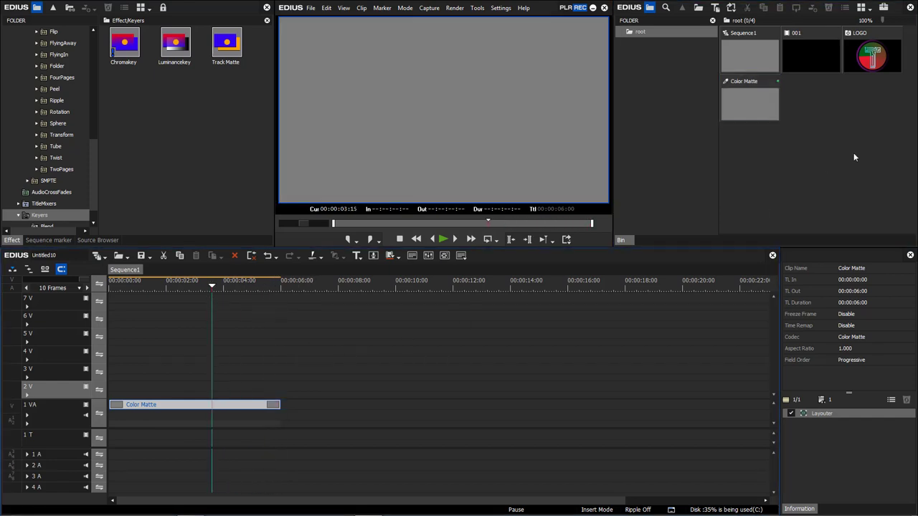
{"action": "left_click_drag", "start_coordinate": [871, 56], "coordinate": [101, 393]}
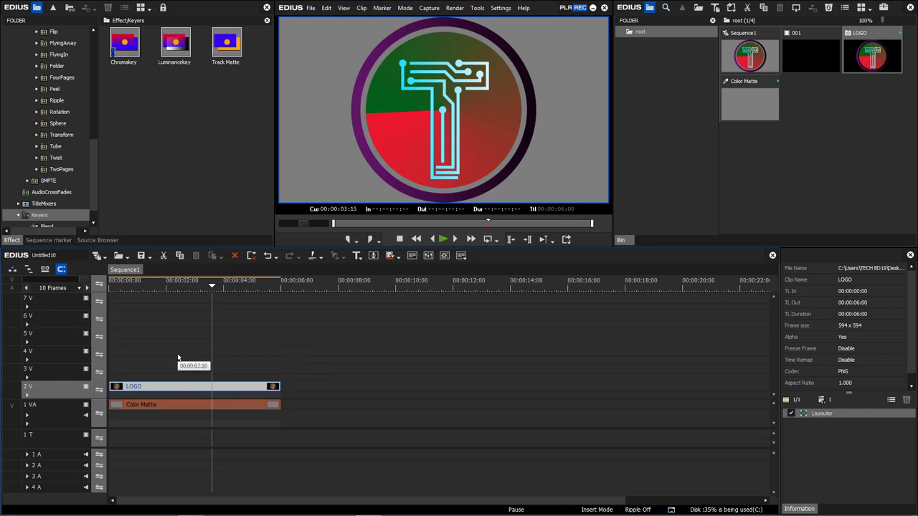
Select the LOGO clip on track 2 V and restore the Normal window layout
{"action": "left_click", "coordinate": [236, 342]}
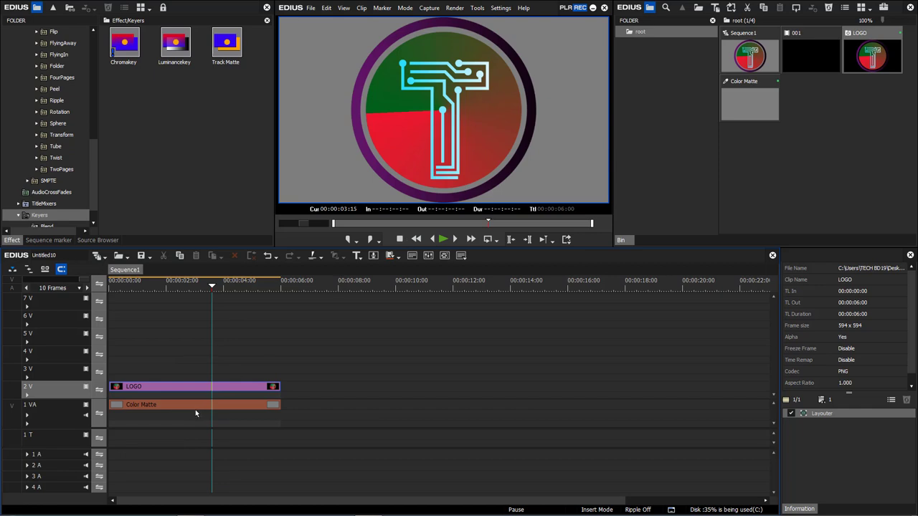
{"action": "left_click", "coordinate": [174, 389]}
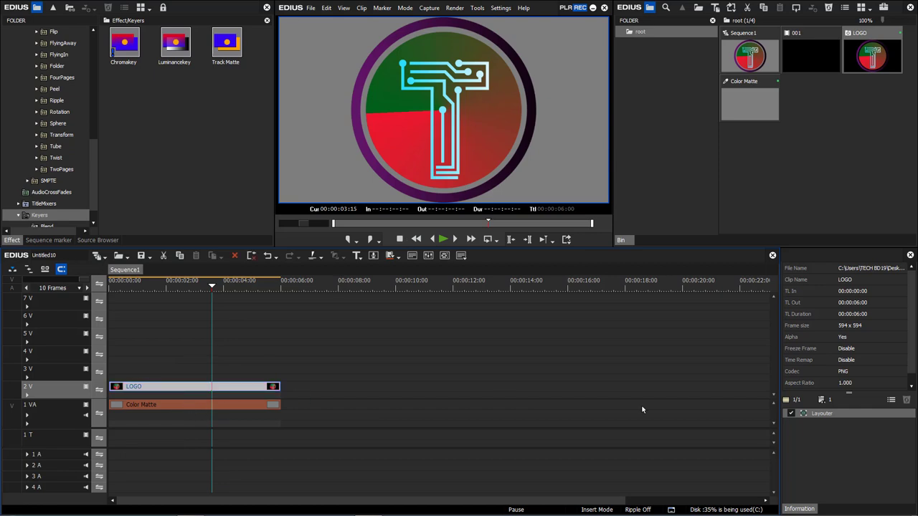
{"action": "left_click", "coordinate": [809, 413]}
{"action": "left_click", "coordinate": [344, 8]}
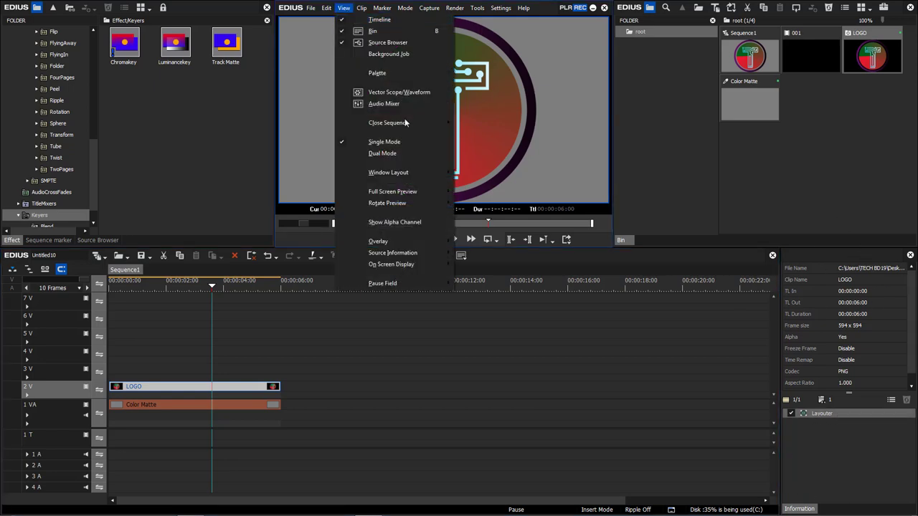
{"action": "mouse_move", "coordinate": [410, 172]}
{"action": "left_click", "coordinate": [489, 173]}
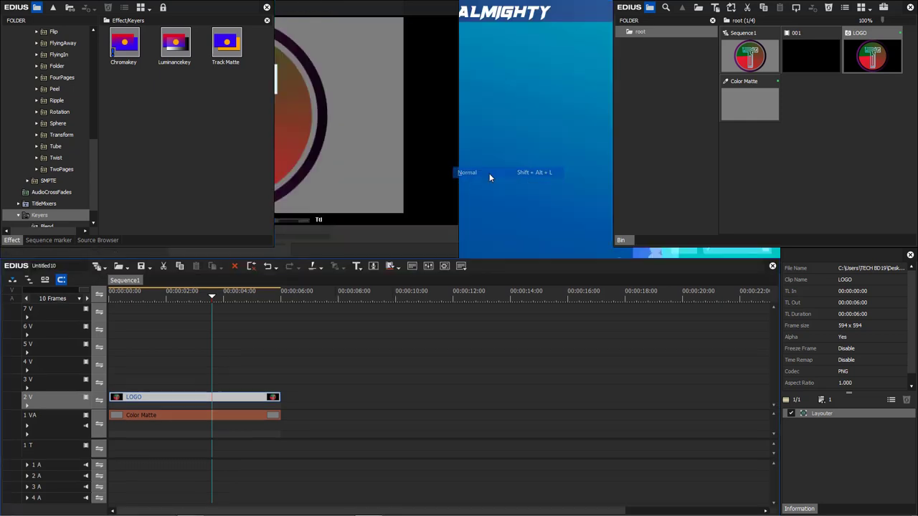
In the Layouter, scale the LOGO clip to a stretch of 70.40% and raise it to a Y position of -12.30%
{"action": "double_click", "coordinate": [836, 423]}
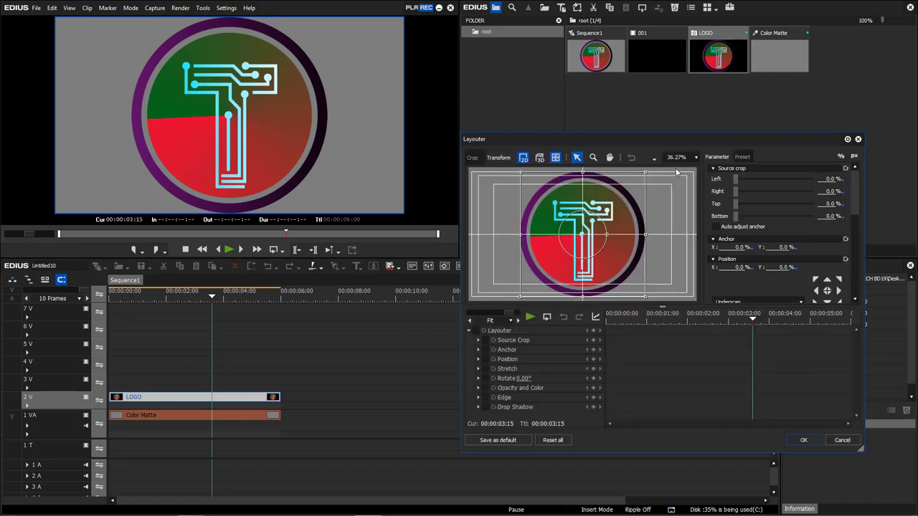
{"action": "left_click_drag", "start_coordinate": [618, 137], "coordinate": [521, 147]}
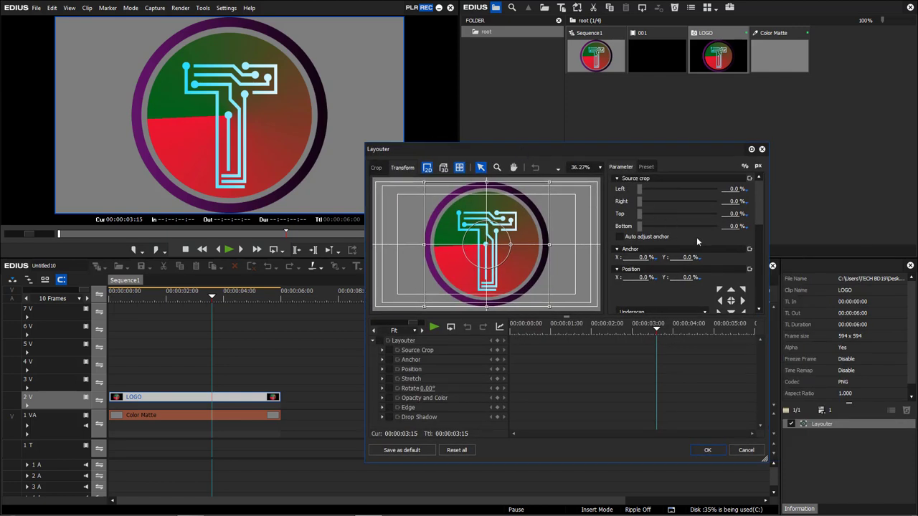
{"action": "left_click_drag", "start_coordinate": [760, 223], "coordinate": [758, 240]}
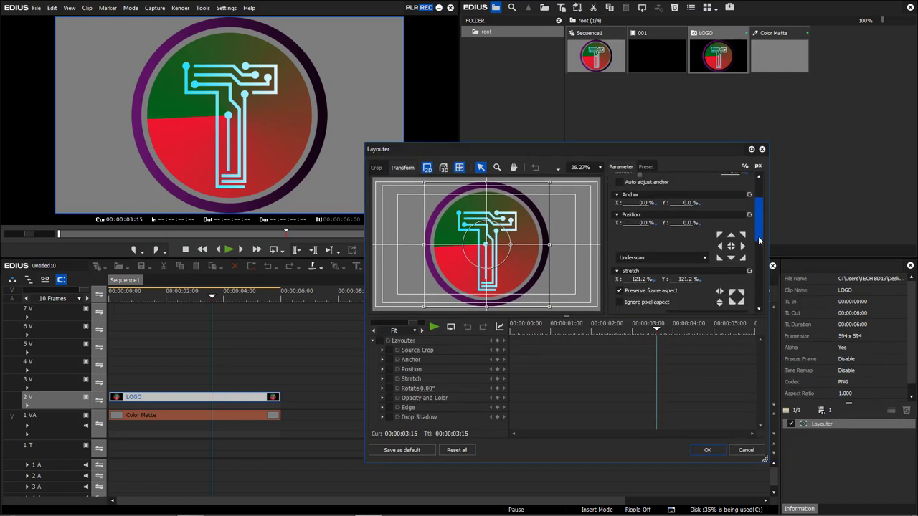
{"action": "left_click", "coordinate": [634, 282]}
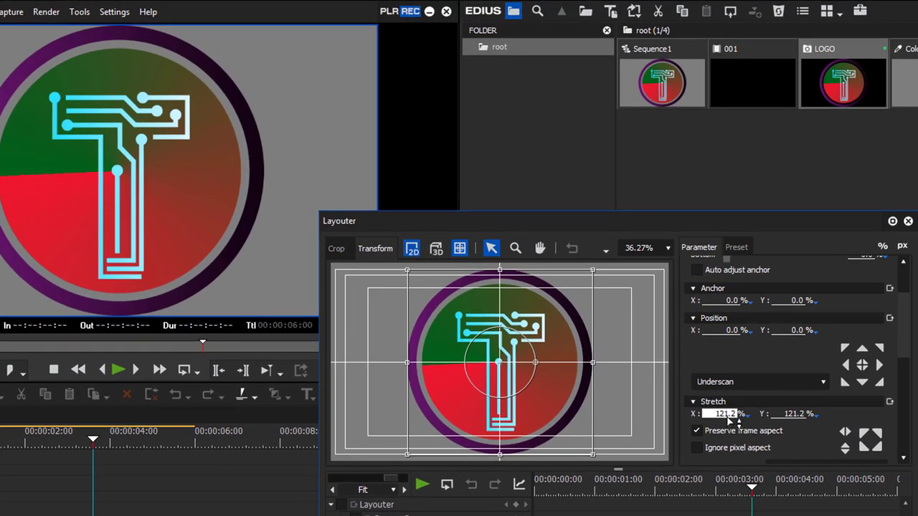
{"action": "left_click_drag", "start_coordinate": [730, 419], "coordinate": [677, 420]}
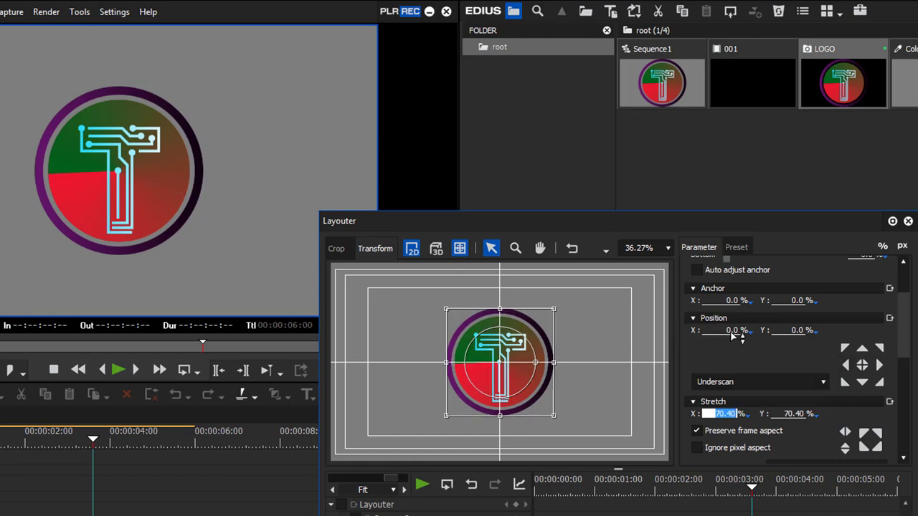
{"action": "left_click", "coordinate": [795, 335]}
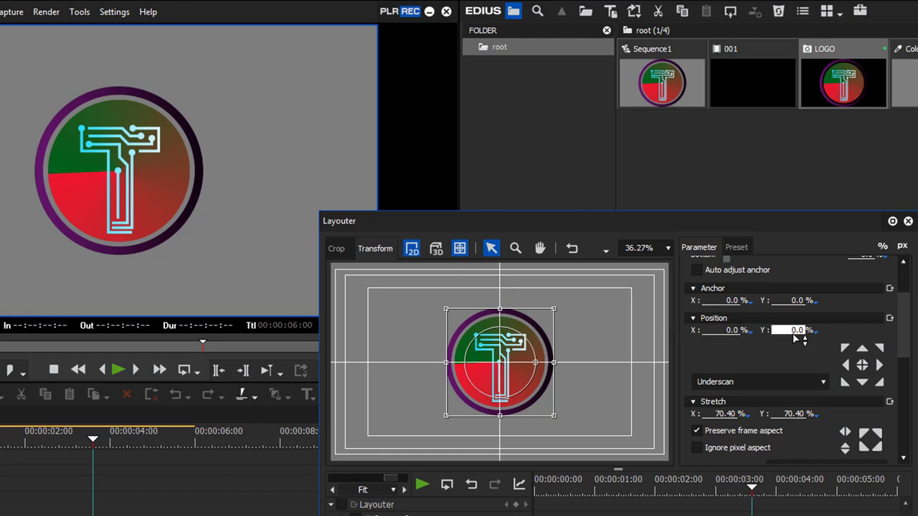
{"action": "left_click_drag", "start_coordinate": [795, 339], "coordinate": [805, 429]}
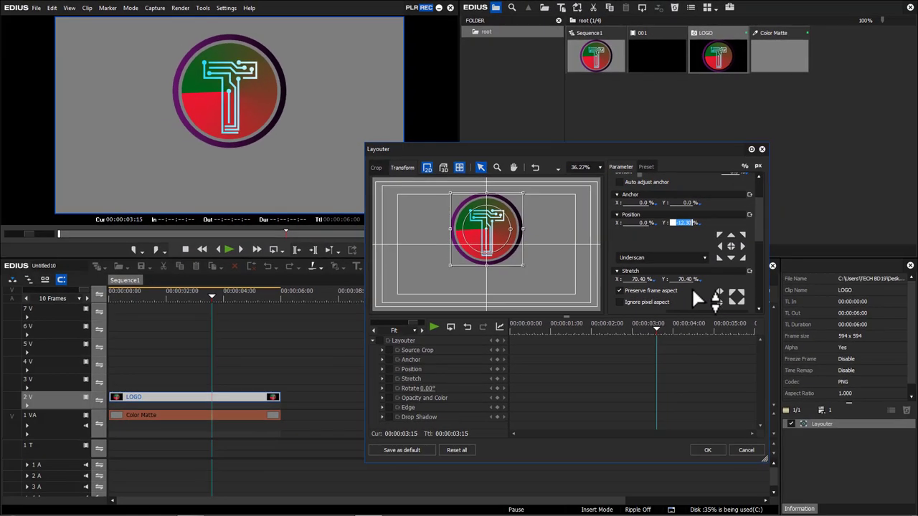
{"action": "left_click", "coordinate": [706, 450]}
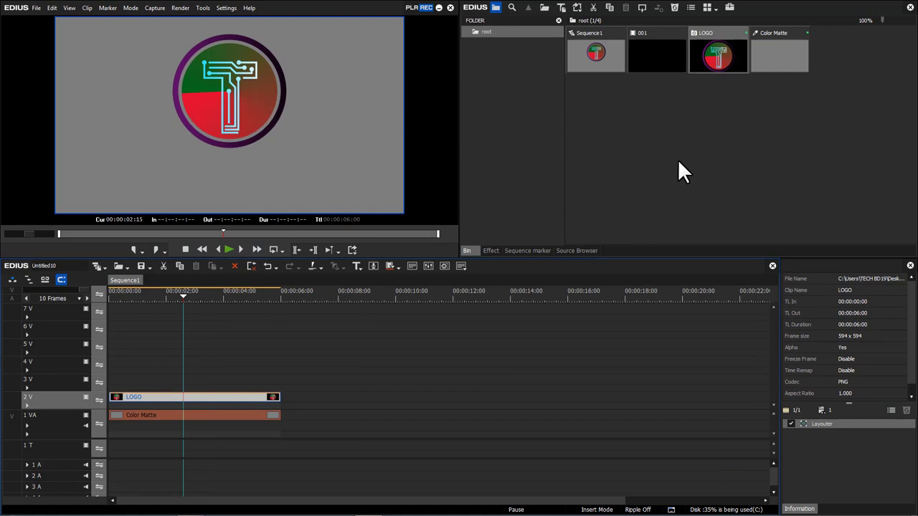
Create a new QuickTitler clip in the bin and move its editor window clear of the preview
{"action": "right_click", "coordinate": [652, 117]}
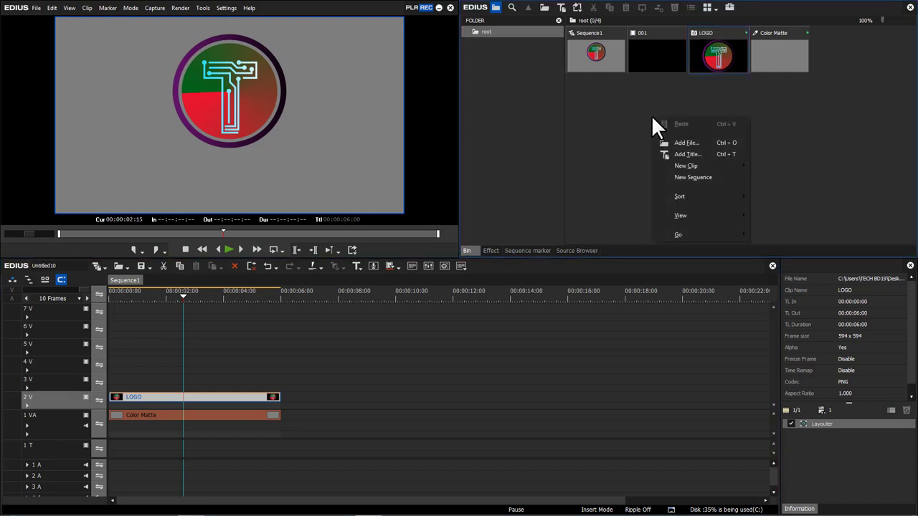
{"action": "mouse_move", "coordinate": [688, 168]}
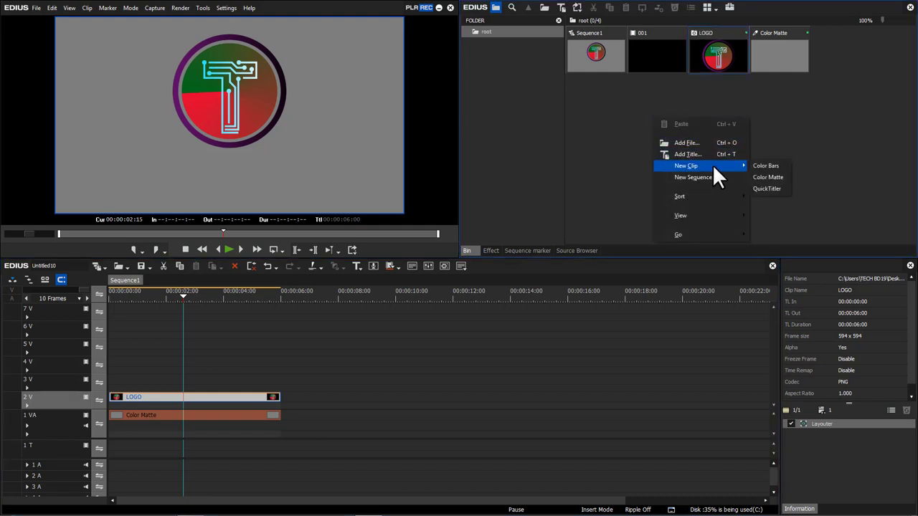
{"action": "left_click", "coordinate": [765, 189]}
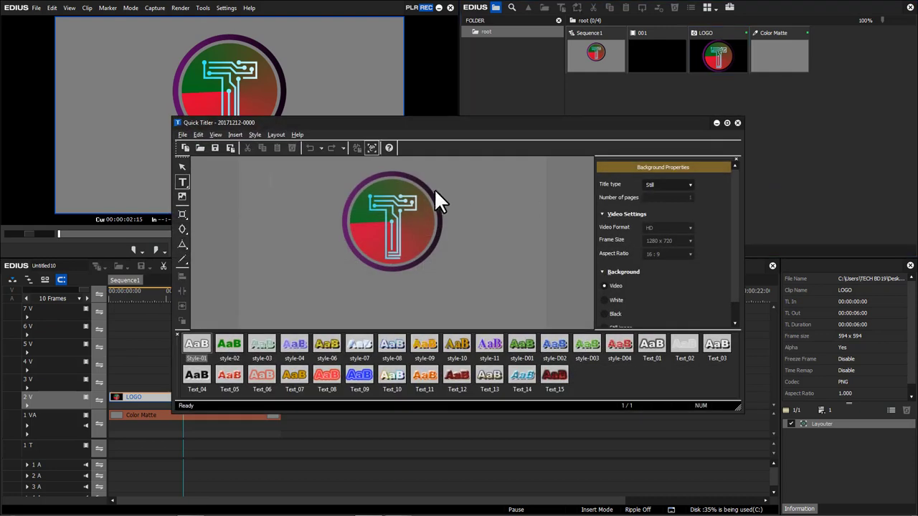
{"action": "left_click_drag", "start_coordinate": [411, 127], "coordinate": [442, 187]}
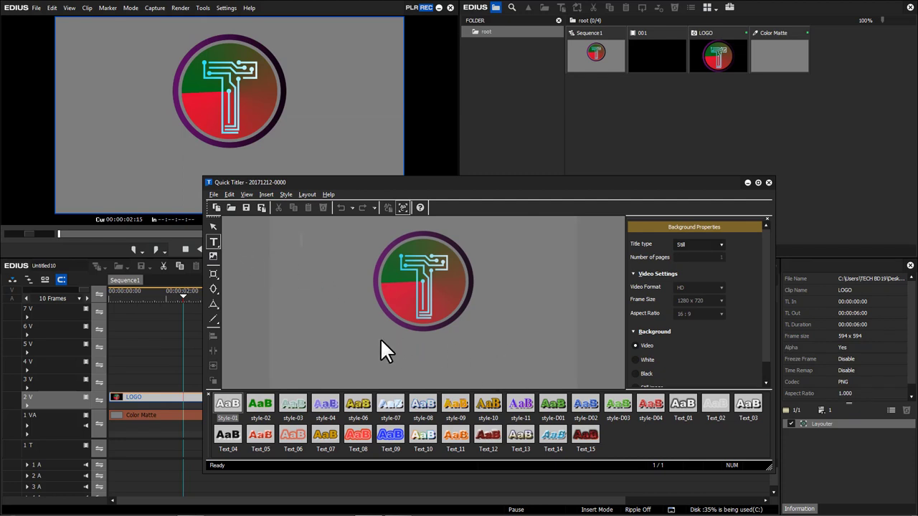
Add the title text "TECH BD19" and place it below the logo at about X 324, Y 466
{"action": "left_click", "coordinate": [213, 242]}
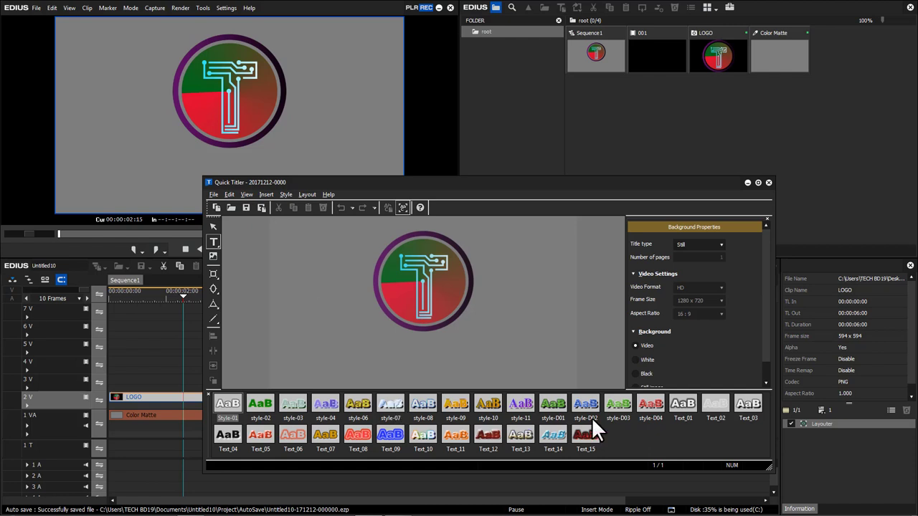
{"action": "scroll", "coordinate": [765, 307], "scroll_direction": "down", "scroll_amount": 1}
{"action": "scroll", "coordinate": [764, 308], "scroll_direction": "up", "scroll_amount": 1}
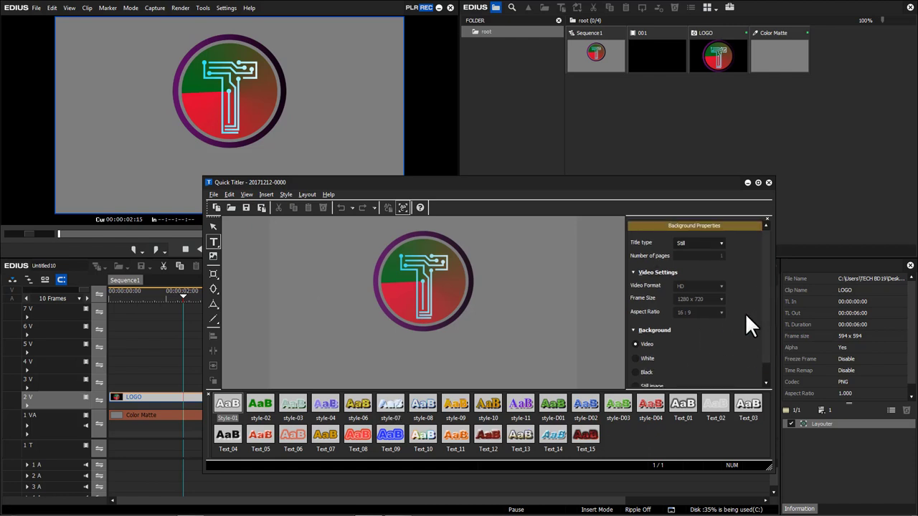
{"action": "left_click", "coordinate": [335, 304]}
{"action": "key", "text": "Caps_Lock"}
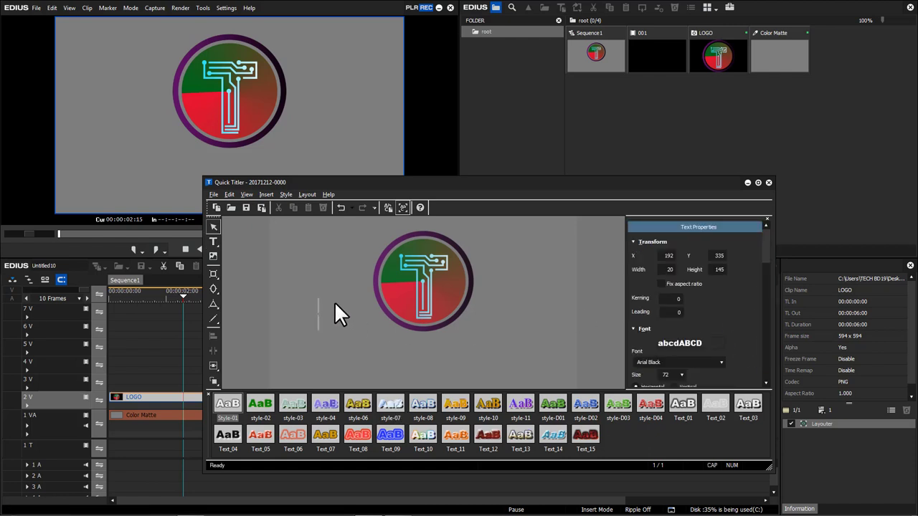
{"action": "type", "text": "TECH BD"}
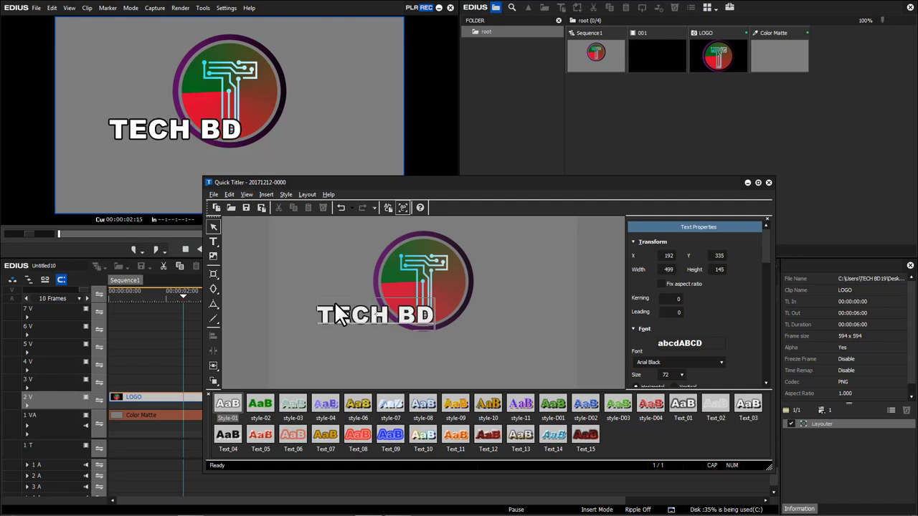
{"action": "type", "text": "19"}
{"action": "left_click", "coordinate": [556, 283]}
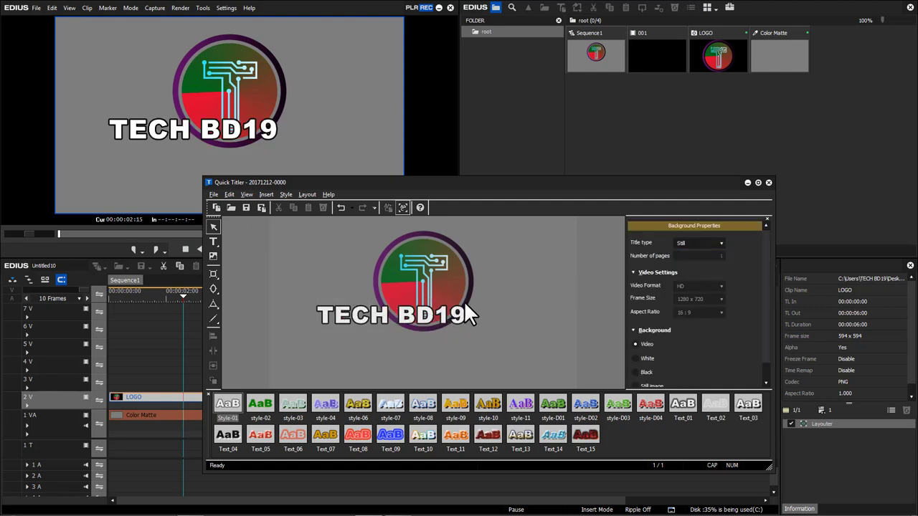
{"action": "left_click_drag", "start_coordinate": [406, 314], "coordinate": [430, 351]}
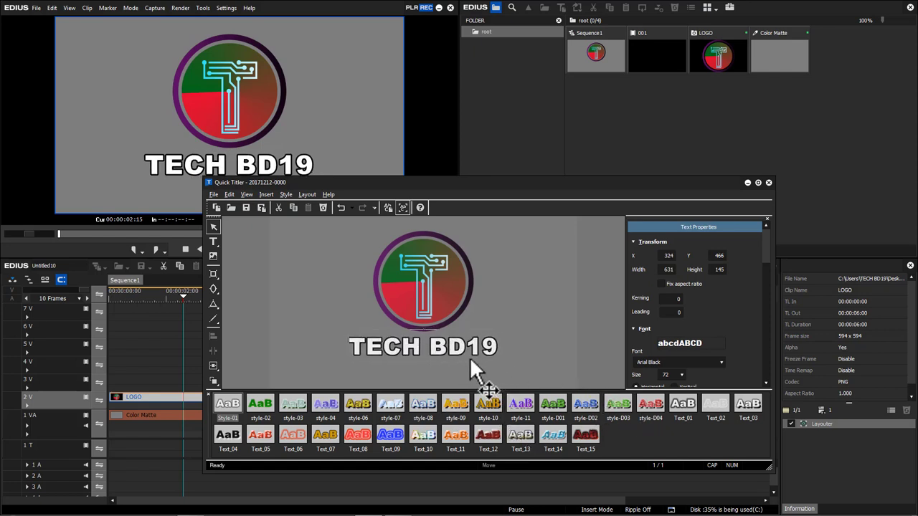
Turn on the title safe area guides in the title editor
{"action": "left_click_drag", "start_coordinate": [765, 253], "coordinate": [765, 278]}
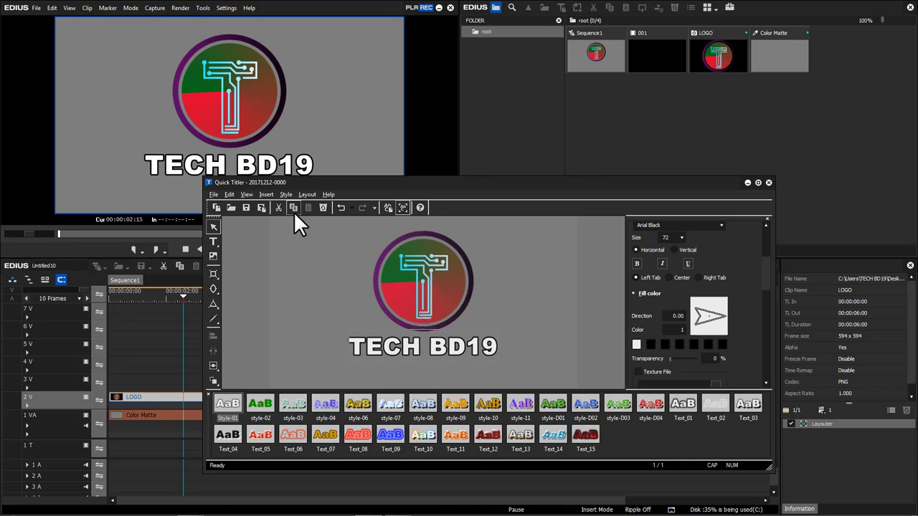
{"action": "left_click", "coordinate": [247, 195]}
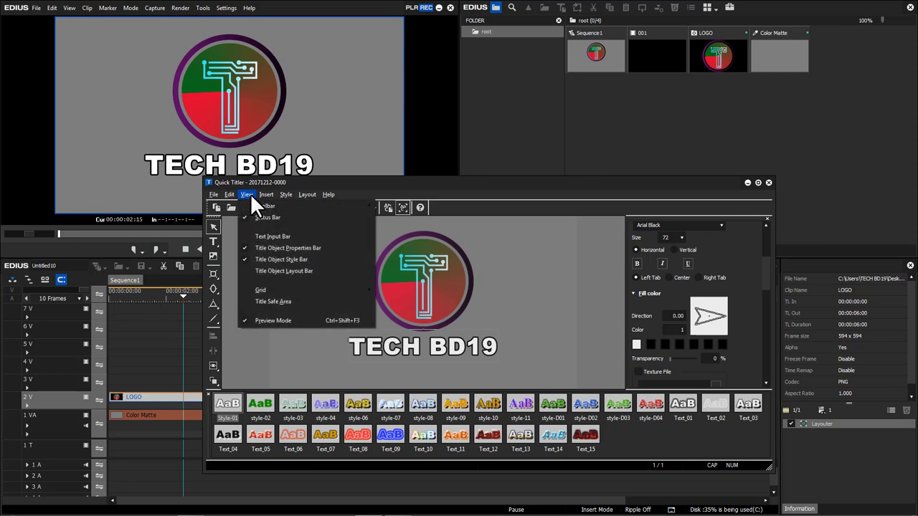
{"action": "left_click", "coordinate": [281, 300]}
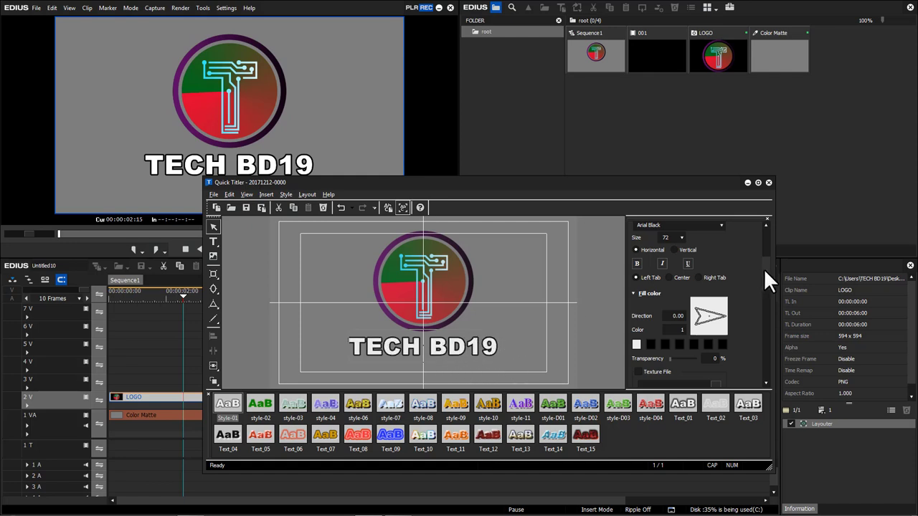
Set the font of the TECH BD19 text to Bomber Escort Condensed Italic
{"action": "scroll", "coordinate": [765, 271], "scroll_direction": "down", "scroll_amount": 3}
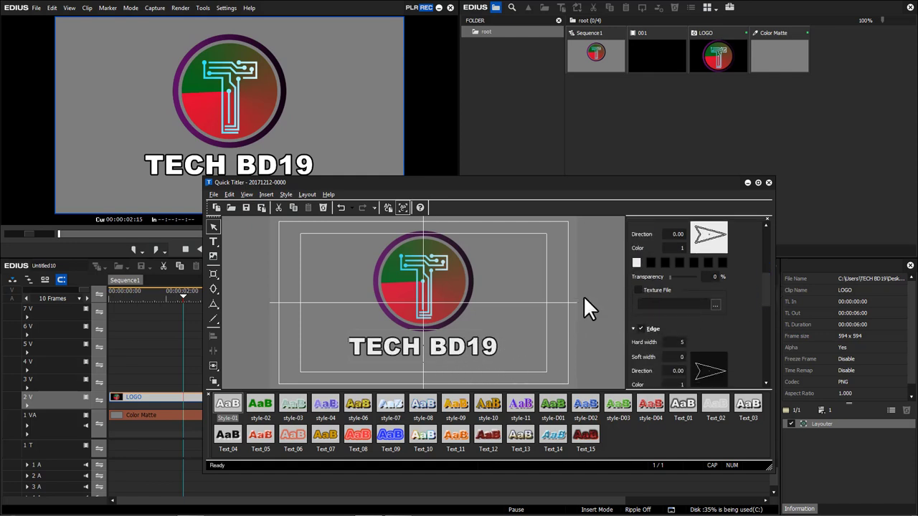
{"action": "left_click", "coordinate": [562, 281]}
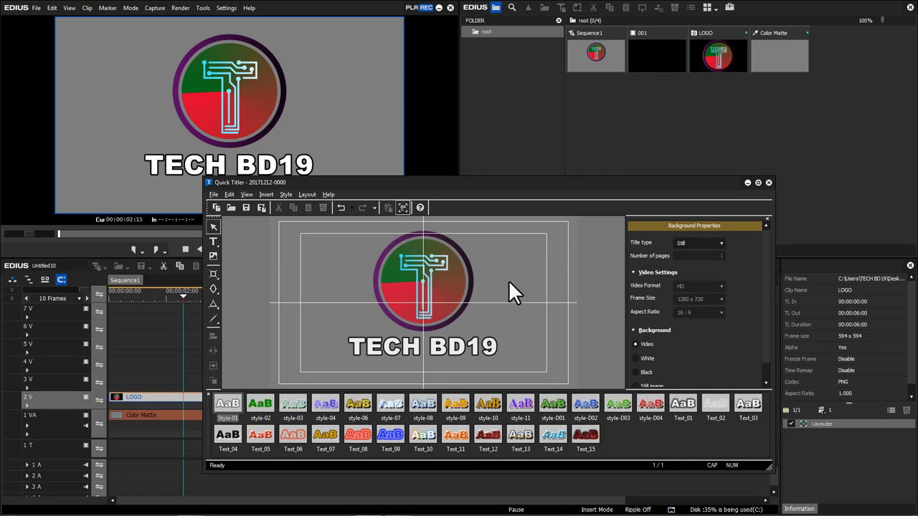
{"action": "scroll", "coordinate": [761, 319], "scroll_direction": "down", "scroll_amount": 1}
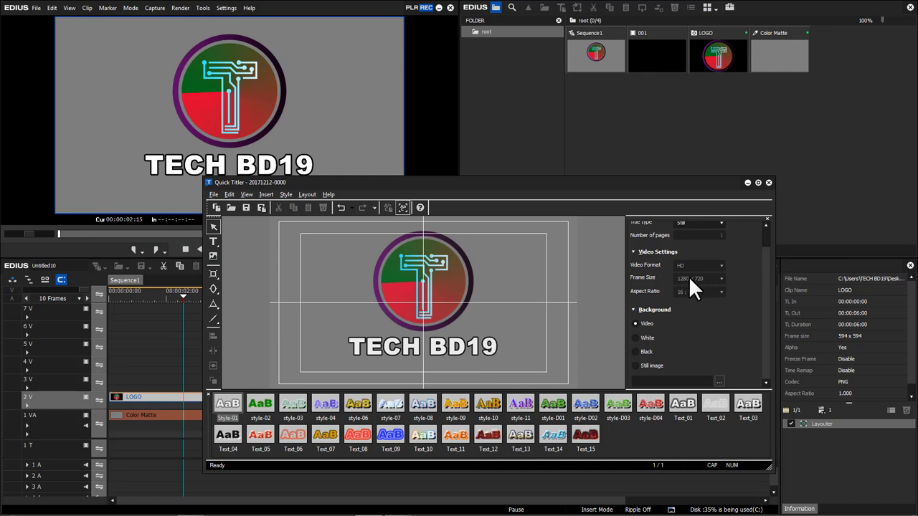
{"action": "scroll", "coordinate": [762, 297], "scroll_direction": "up", "scroll_amount": 1}
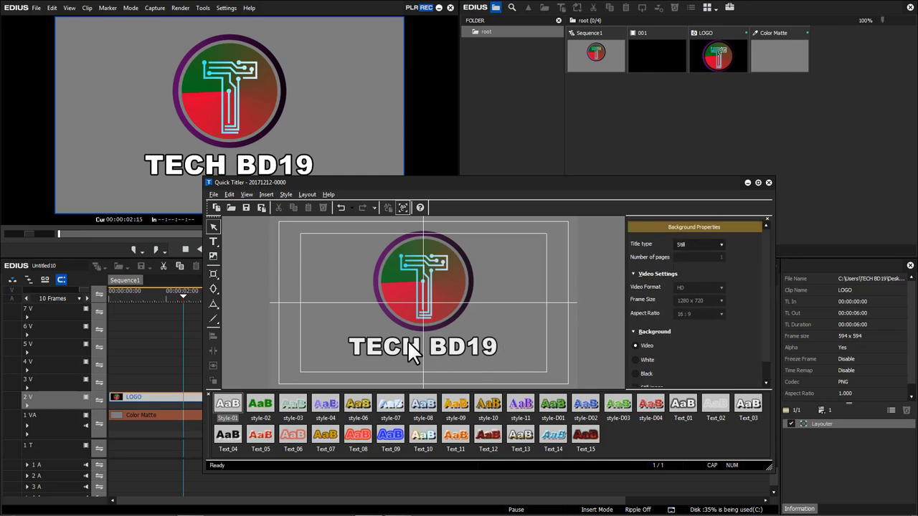
{"action": "left_click", "coordinate": [452, 346]}
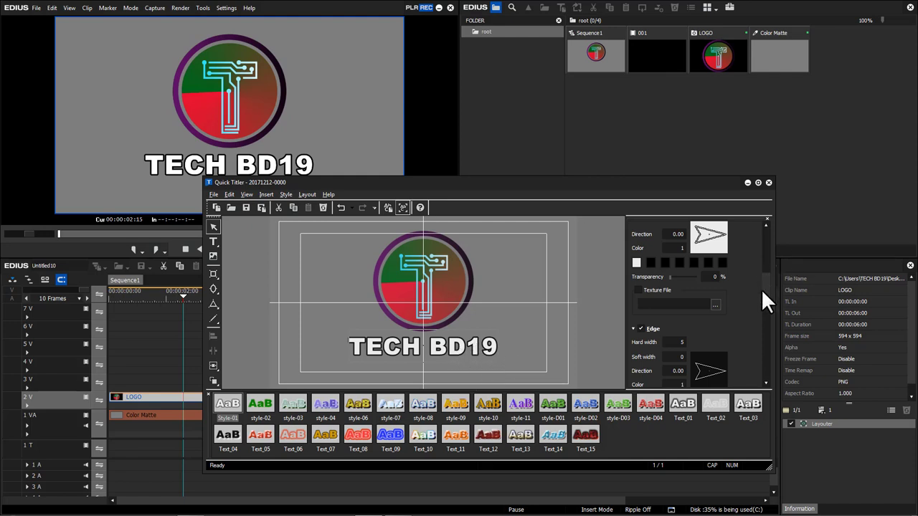
{"action": "left_click_drag", "start_coordinate": [763, 290], "coordinate": [763, 264]}
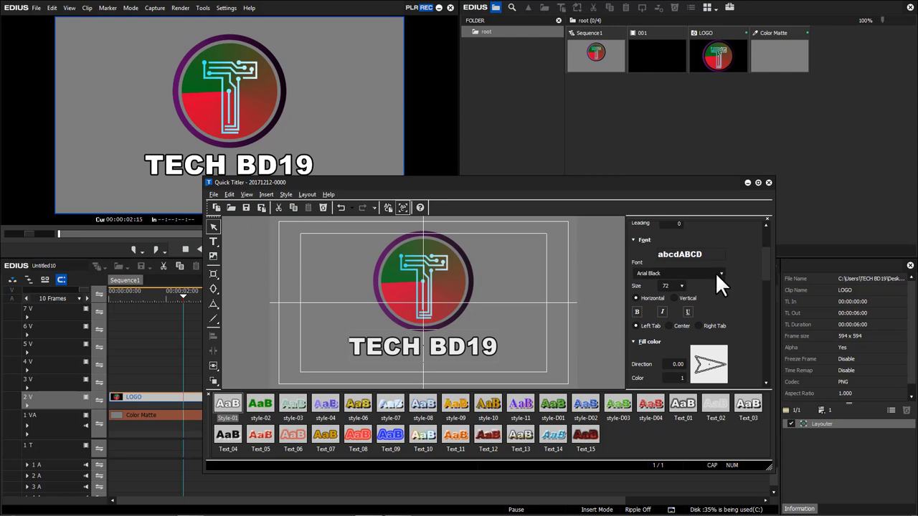
{"action": "left_click", "coordinate": [680, 273]}
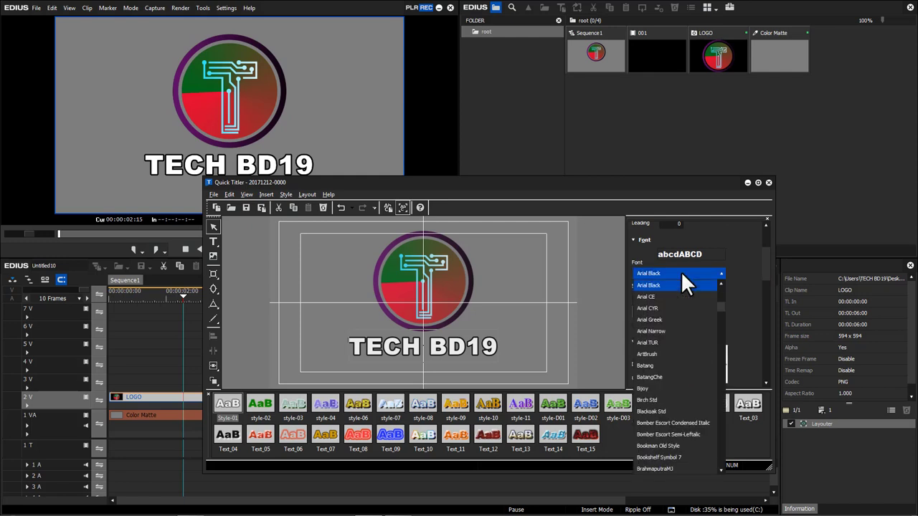
{"action": "left_click", "coordinate": [669, 422]}
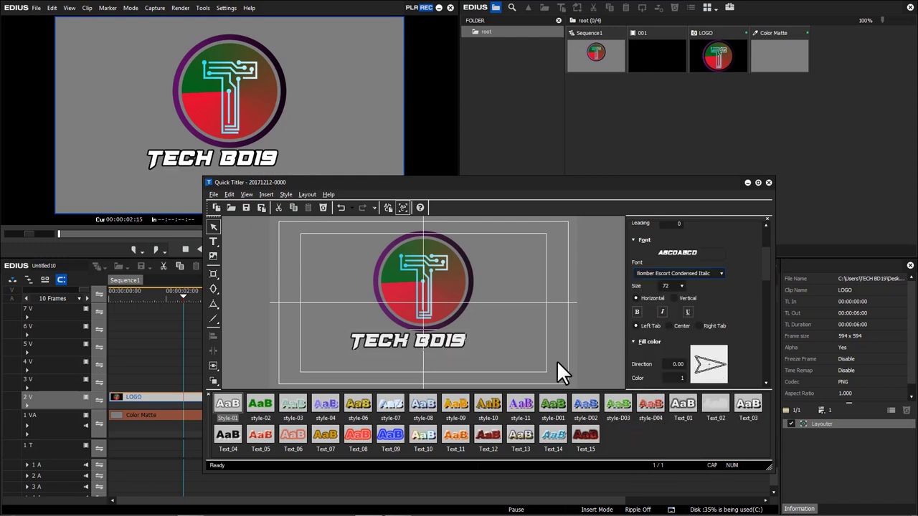
Enlarge the TECH BD19 text below the logo to about 1.3 times its width
{"action": "left_click", "coordinate": [476, 344]}
{"action": "left_click", "coordinate": [448, 339]}
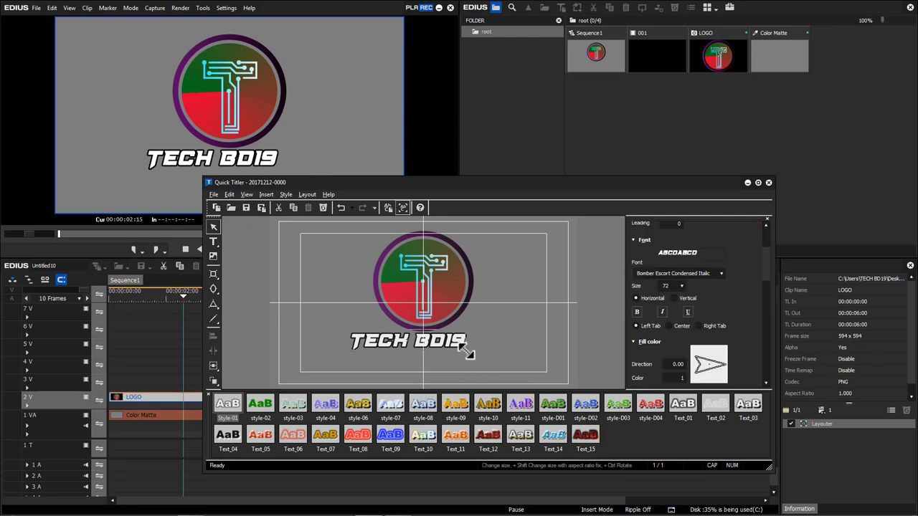
{"action": "left_click_drag", "start_coordinate": [501, 360], "coordinate": [534, 368]}
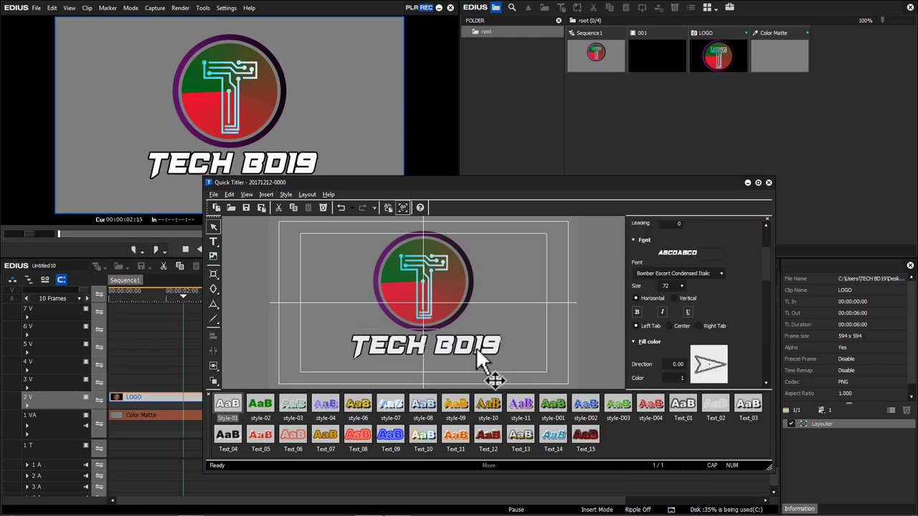
Center the TECH BD19 text horizontally below the logo and bring up its fill color settings
{"action": "left_click_drag", "start_coordinate": [467, 347], "coordinate": [465, 347]}
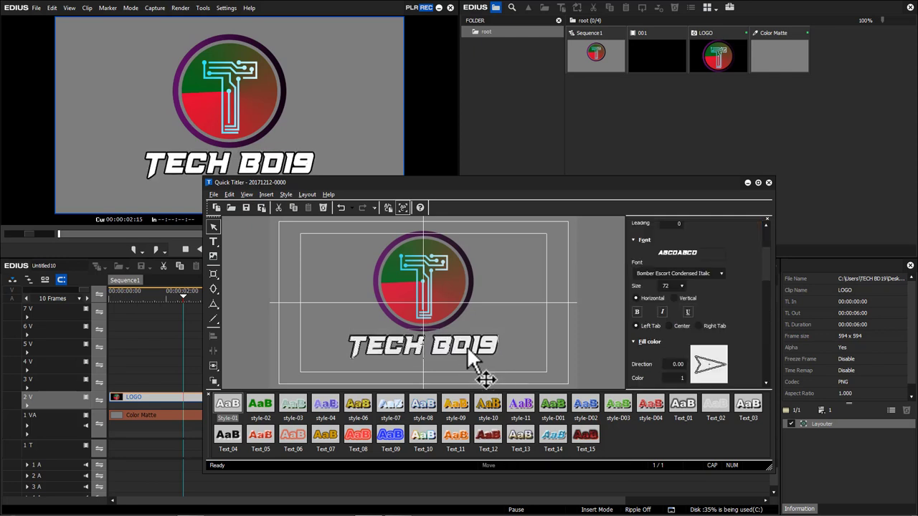
{"action": "left_click_drag", "start_coordinate": [768, 262], "coordinate": [766, 270]}
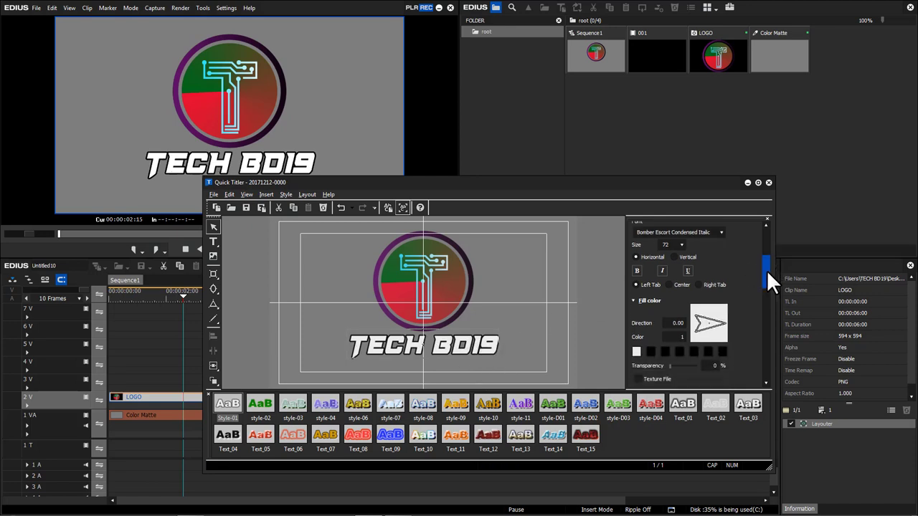
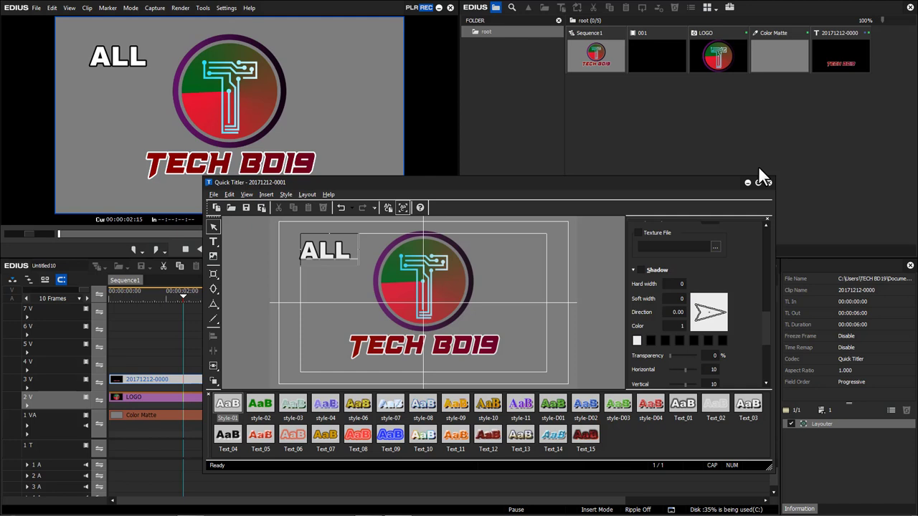
Complete the new title text as "ALL TECH SOLUTION" and move it down below the logo
{"action": "type", "text": "TECH SOLUTION"}
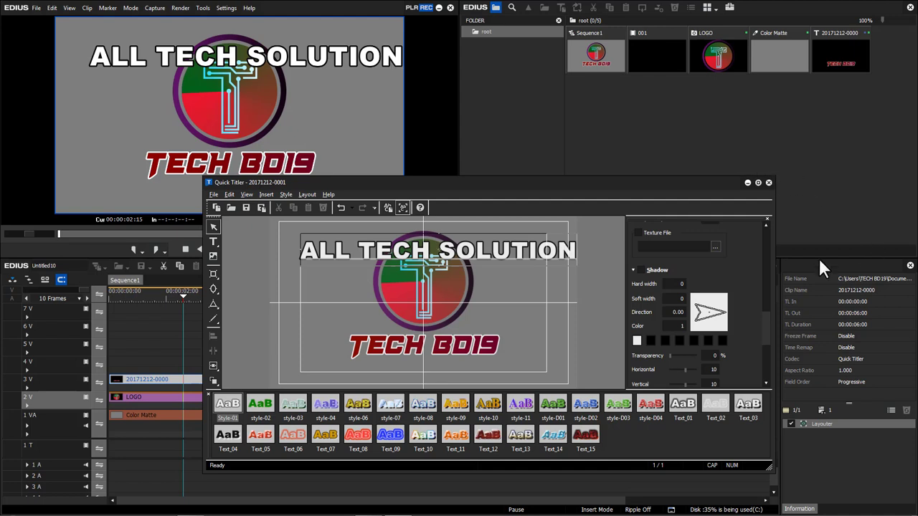
{"action": "left_click_drag", "start_coordinate": [527, 260], "coordinate": [516, 364]}
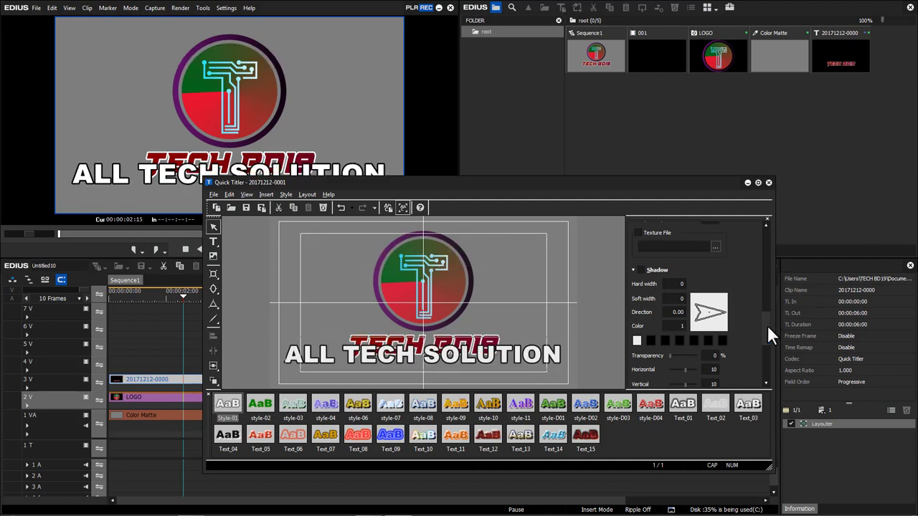
Turn off the edge of the ALL TECH SOLUTION text and set its fill color to black
{"action": "left_click_drag", "start_coordinate": [767, 325], "coordinate": [766, 304]}
{"action": "left_click", "coordinate": [642, 239]}
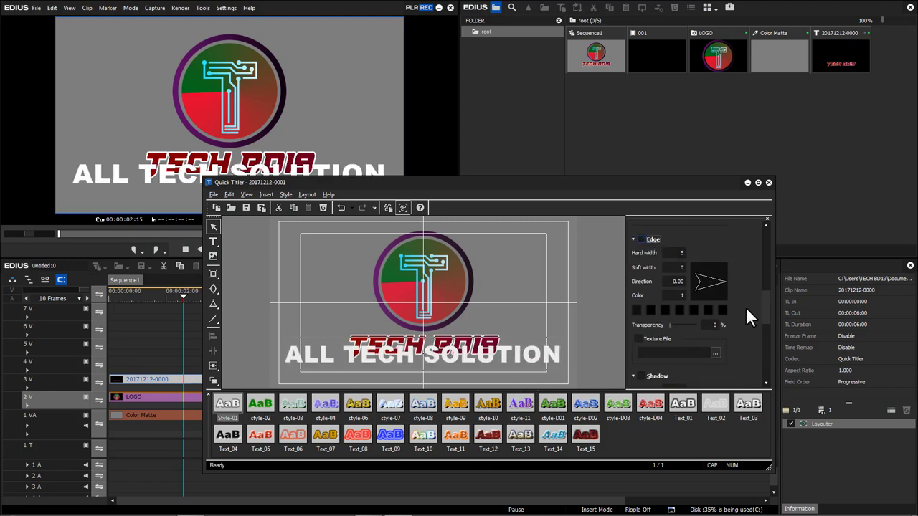
{"action": "left_click_drag", "start_coordinate": [764, 310], "coordinate": [757, 277]}
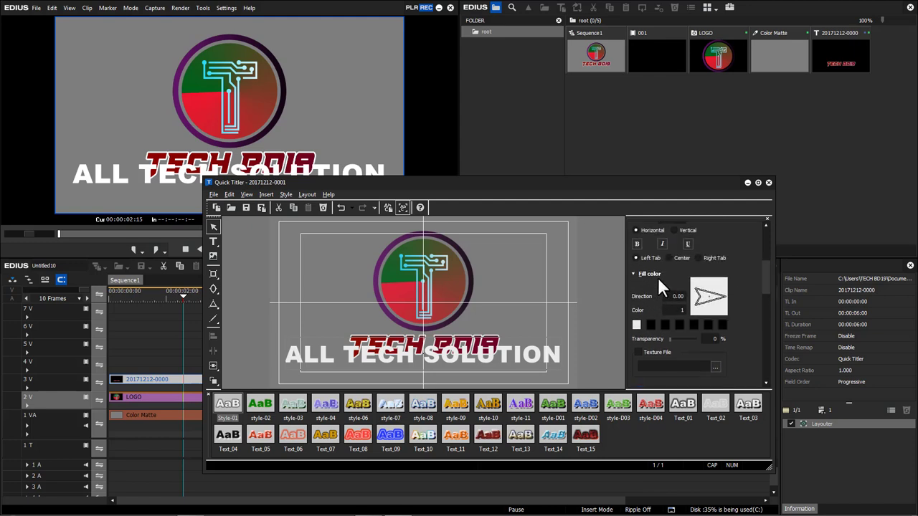
{"action": "left_click", "coordinate": [636, 326]}
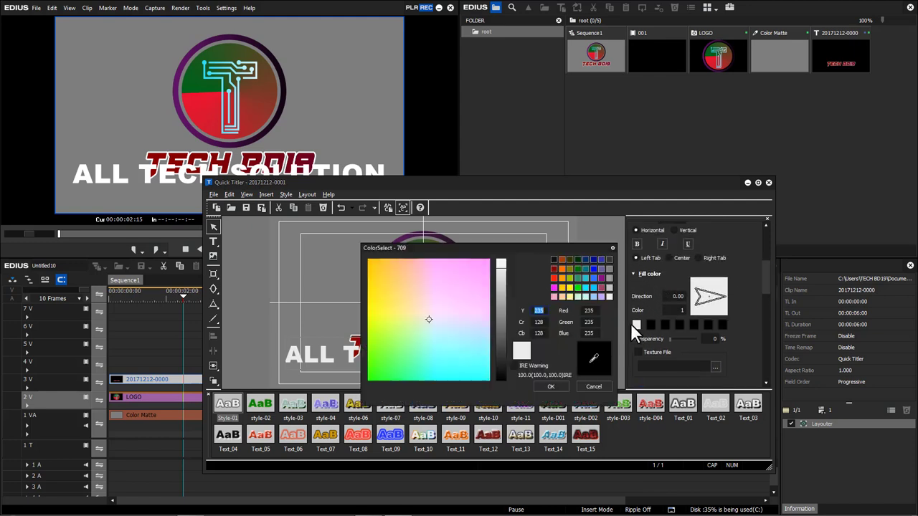
{"action": "left_click", "coordinate": [554, 258]}
{"action": "left_click", "coordinate": [547, 387]}
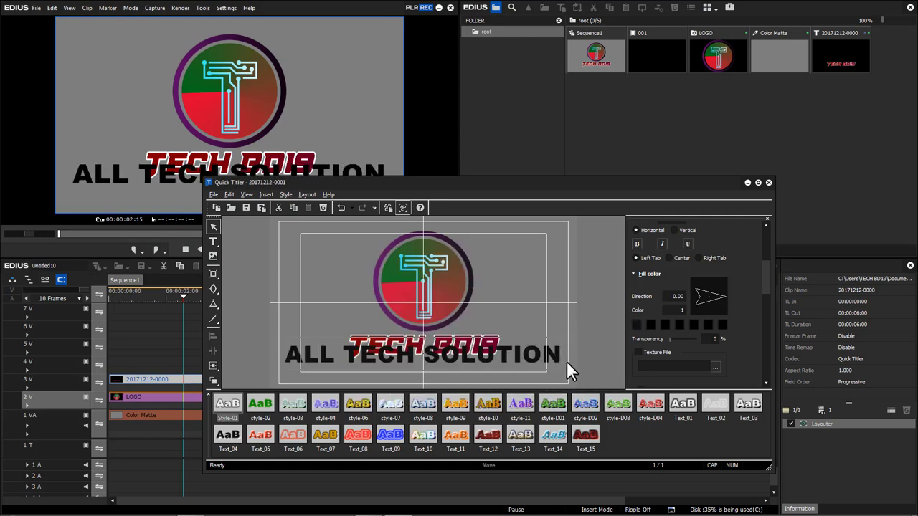
Set the ALL TECH SOLUTION font size to 40 and place the text directly under TECH BD19
{"action": "left_click_drag", "start_coordinate": [765, 278], "coordinate": [763, 256]}
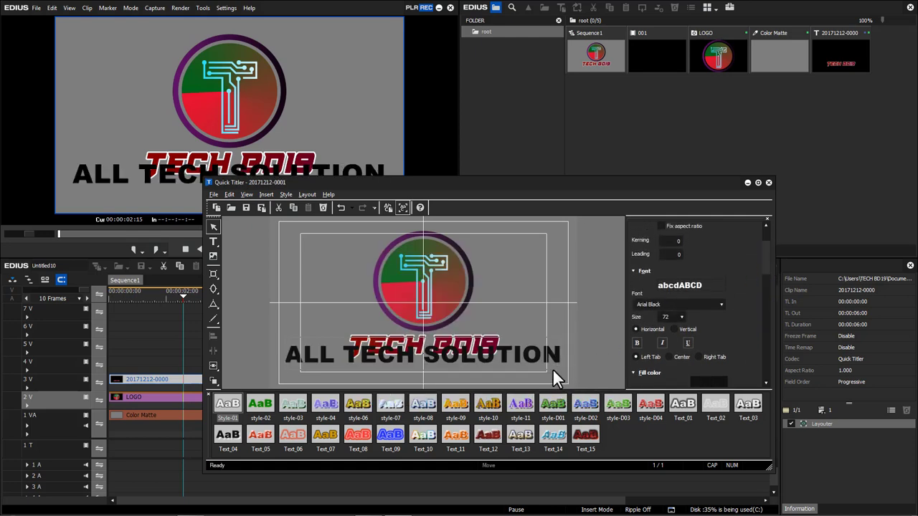
{"action": "left_click_drag", "start_coordinate": [365, 365], "coordinate": [373, 372]}
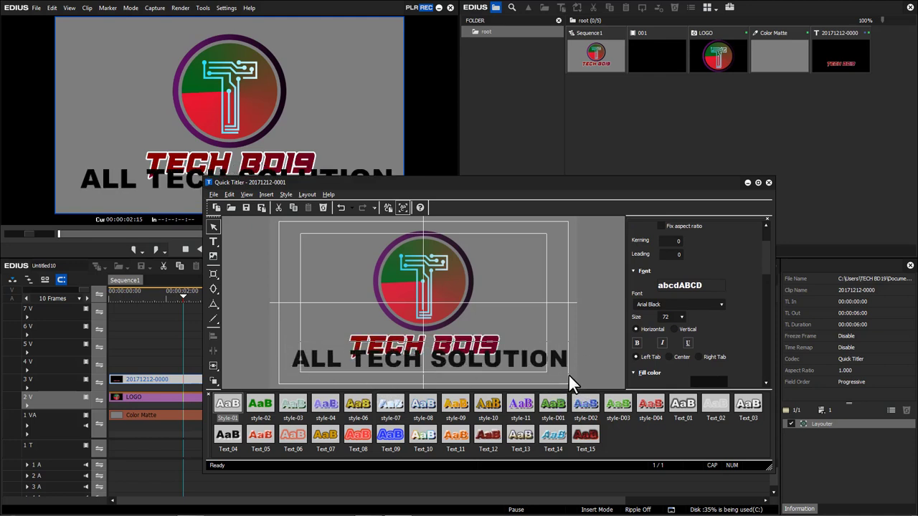
{"action": "left_click", "coordinate": [668, 316]}
{"action": "type", "text": "40"}
{"action": "left_click", "coordinate": [516, 345]}
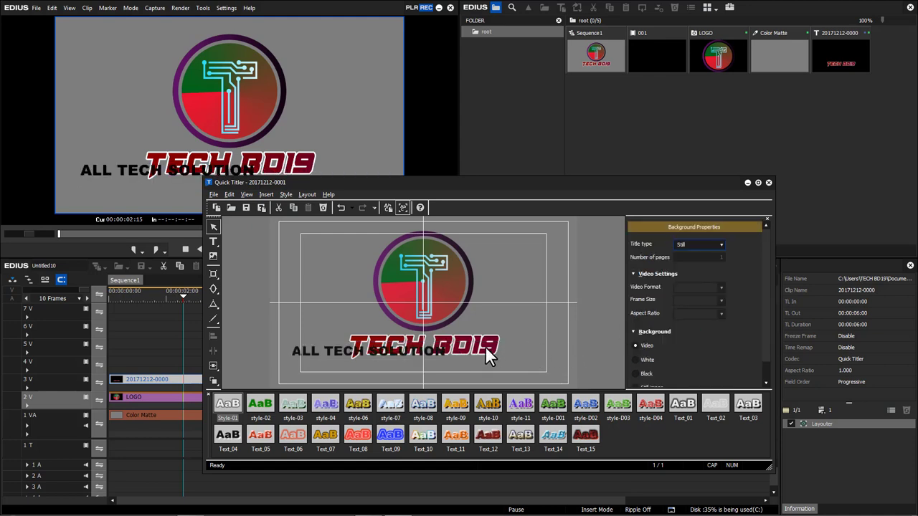
{"action": "left_click_drag", "start_coordinate": [393, 355], "coordinate": [446, 367]}
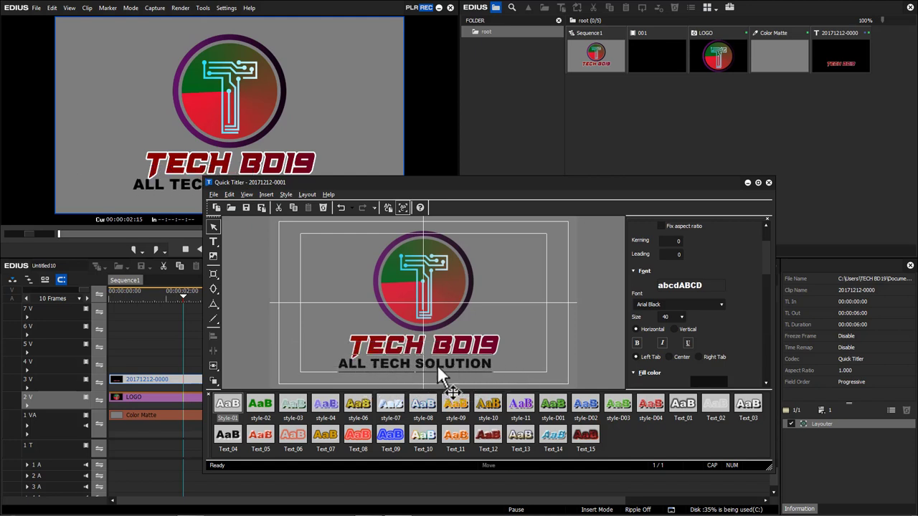
Set the kerning of the ALL TECH SOLUTION text to 111 and move it to about X 98, Y 599
{"action": "left_click_drag", "start_coordinate": [766, 265], "coordinate": [765, 282]}
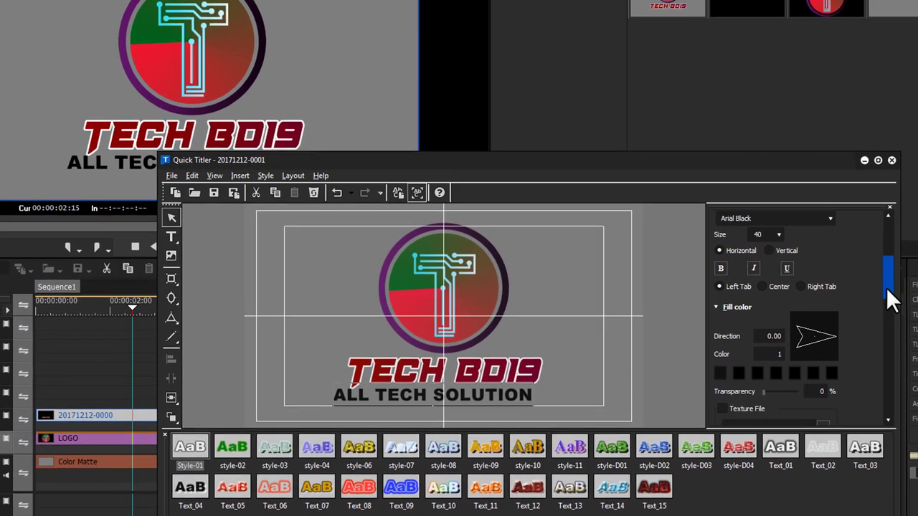
{"action": "left_click_drag", "start_coordinate": [887, 287], "coordinate": [885, 257]}
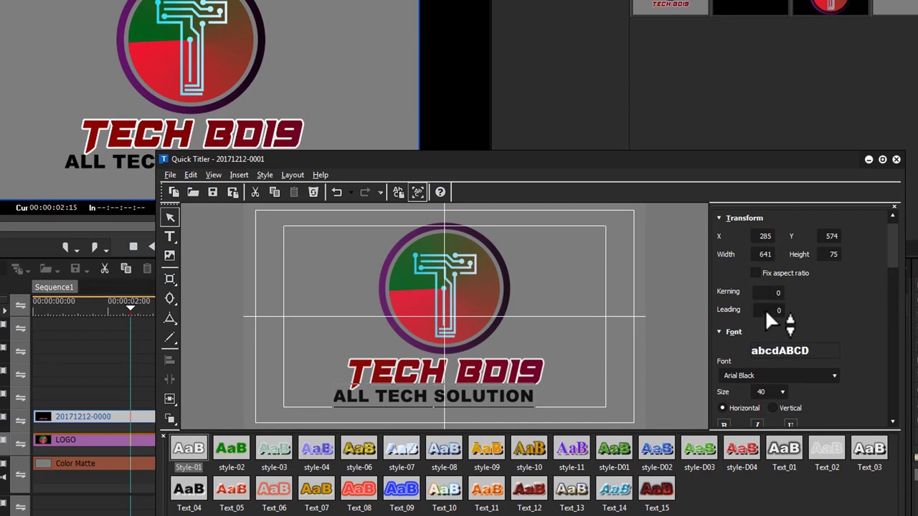
{"action": "left_click_drag", "start_coordinate": [773, 293], "coordinate": [769, 224]}
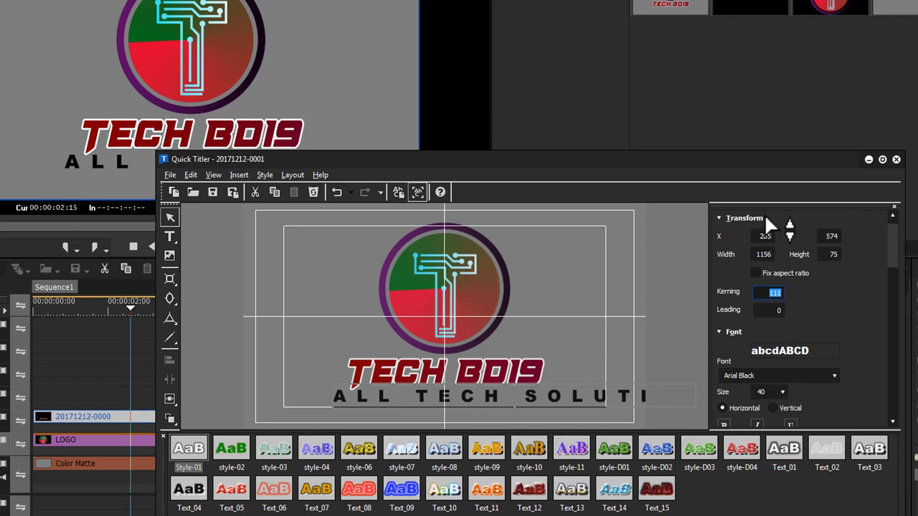
{"action": "left_click", "coordinate": [580, 403]}
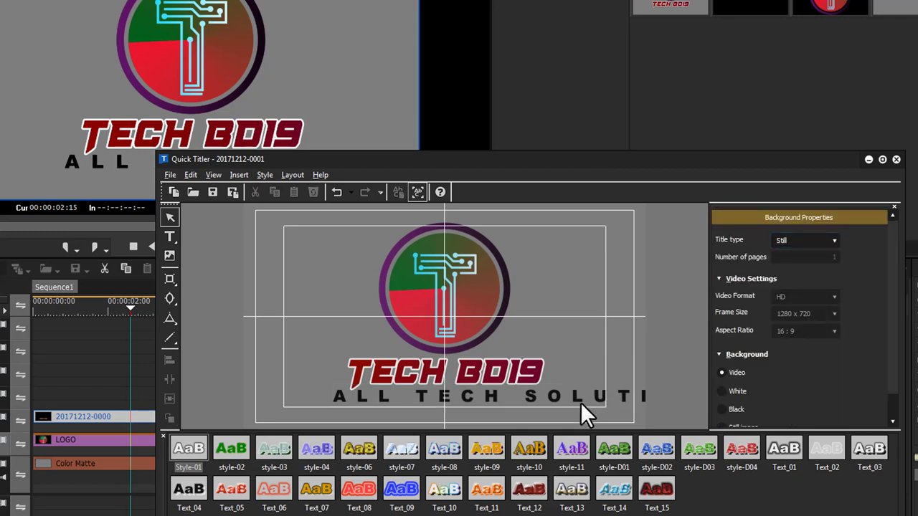
{"action": "left_click_drag", "start_coordinate": [534, 407], "coordinate": [477, 415]}
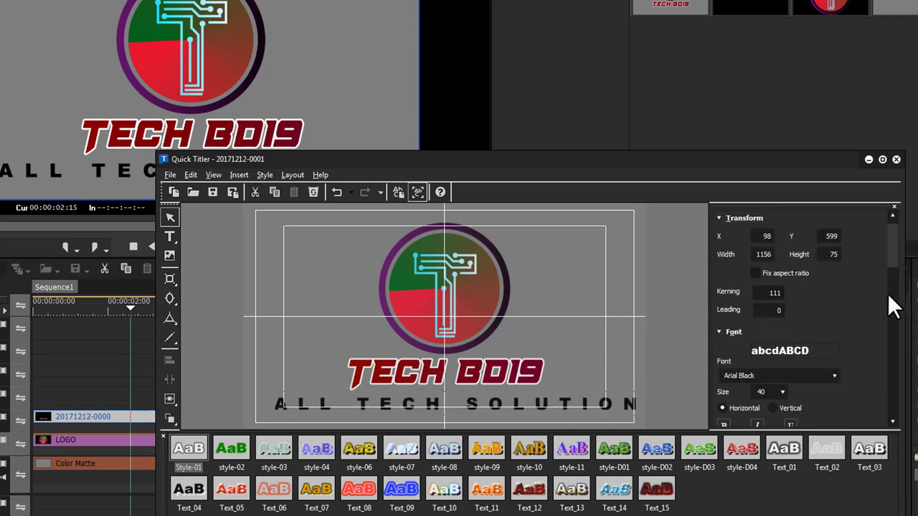
Set the ALL TECH SOLUTION font size to 30 and shift the text sideways to center it under TECH BD19
{"action": "left_click", "coordinate": [787, 391]}
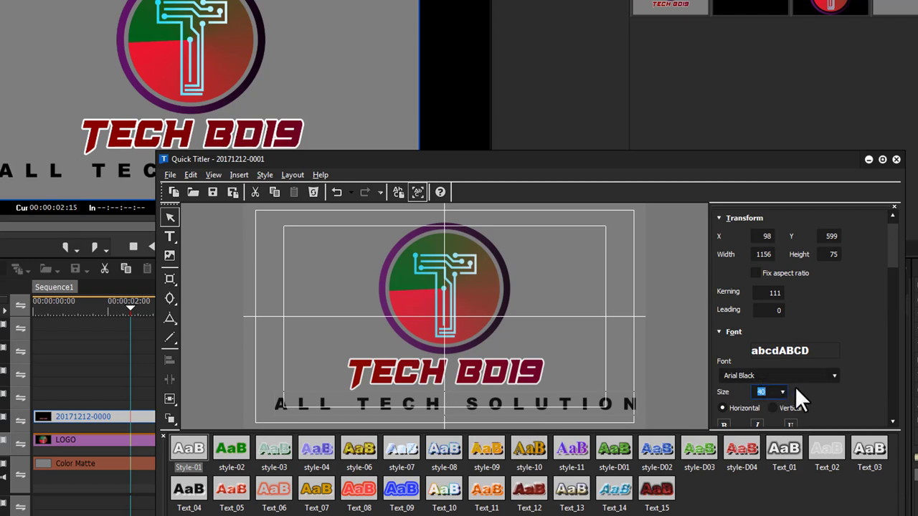
{"action": "type", "text": "30"}
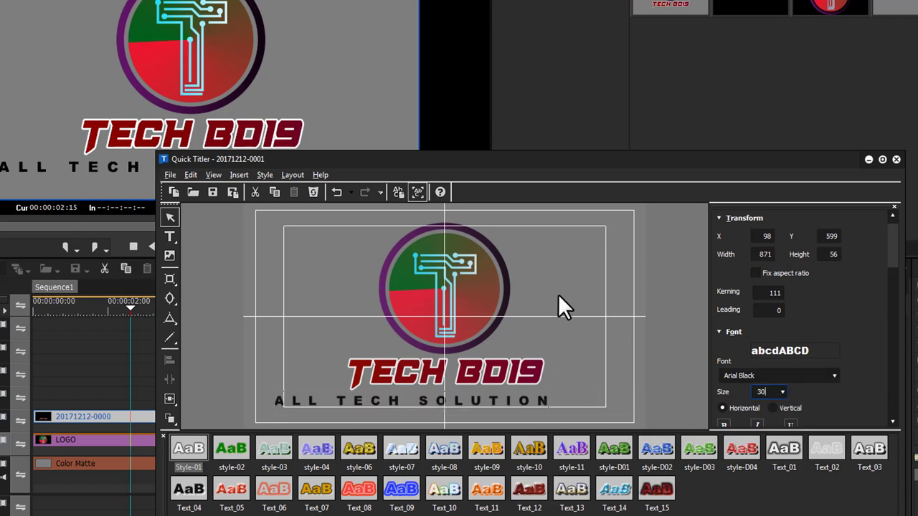
{"action": "left_click", "coordinate": [477, 418]}
{"action": "left_click", "coordinate": [506, 403]}
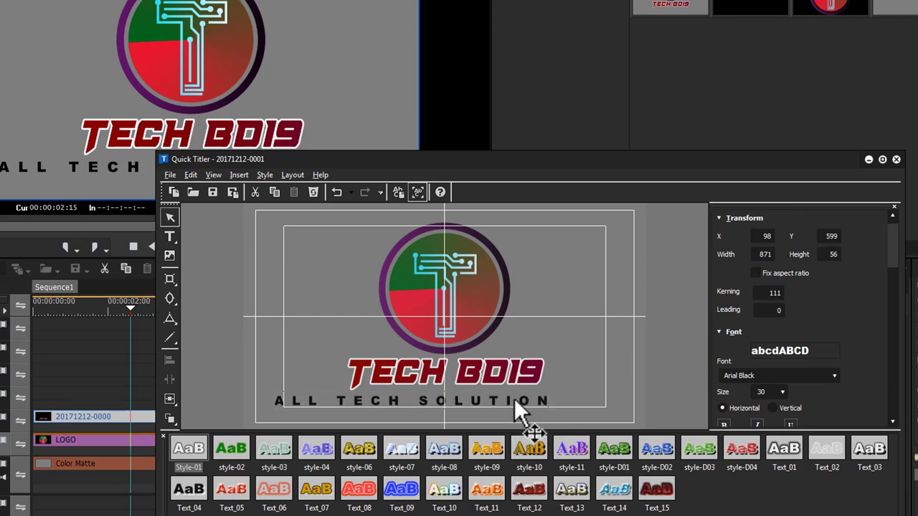
{"action": "left_click_drag", "start_coordinate": [514, 398], "coordinate": [544, 397]}
Set the ALL TECH SOLUTION text alignment to Center and fine-tune its position below TECH BD19
{"action": "scroll", "coordinate": [892, 273], "scroll_direction": "down", "scroll_amount": 4}
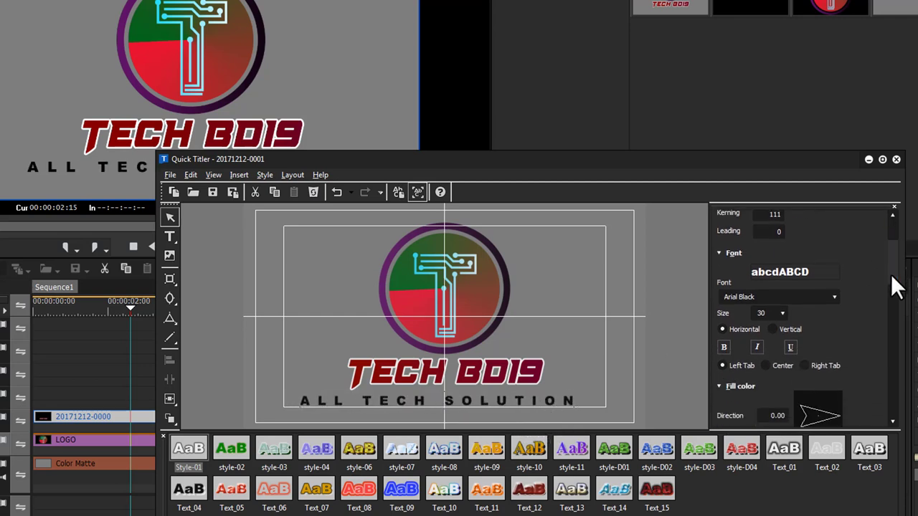
{"action": "scroll", "coordinate": [891, 274], "scroll_direction": "down", "scroll_amount": 1}
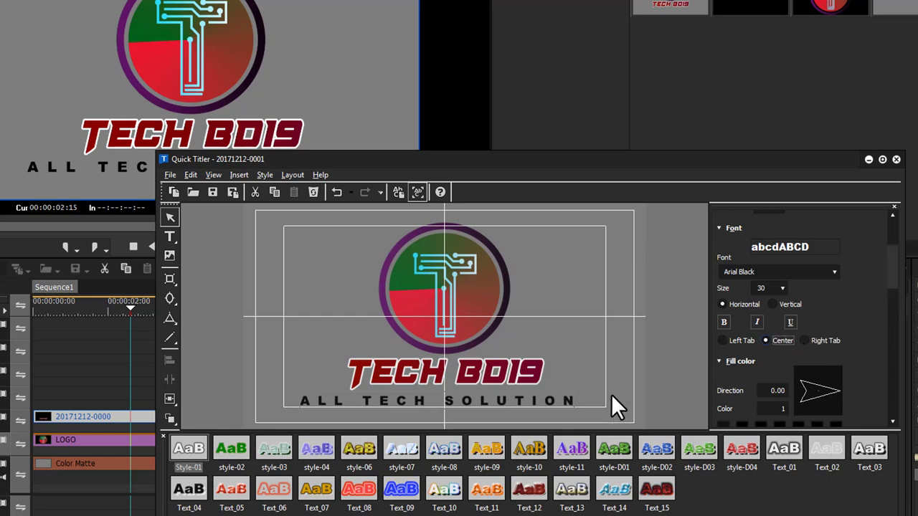
{"action": "left_click_drag", "start_coordinate": [510, 397], "coordinate": [516, 395]}
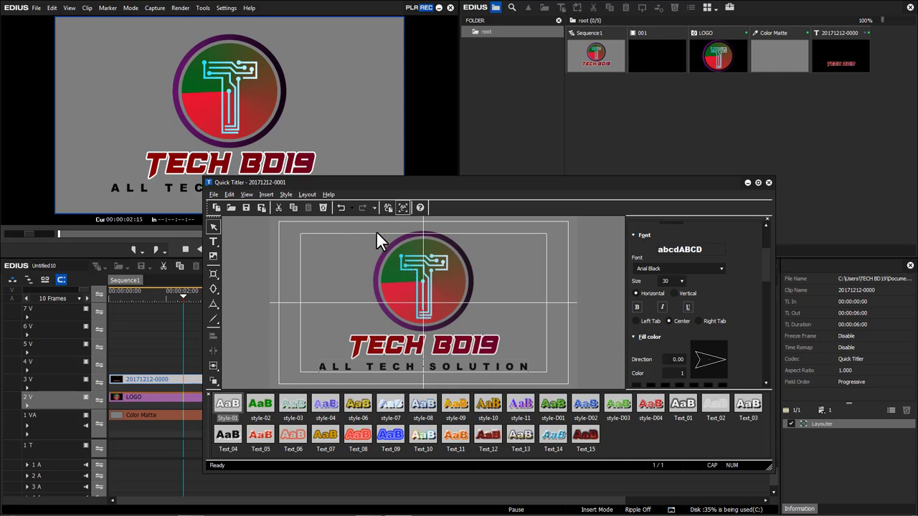
Save the ALL TECH SOLUTION title and place its clip at the start of track 4V
{"action": "left_click", "coordinate": [246, 207]}
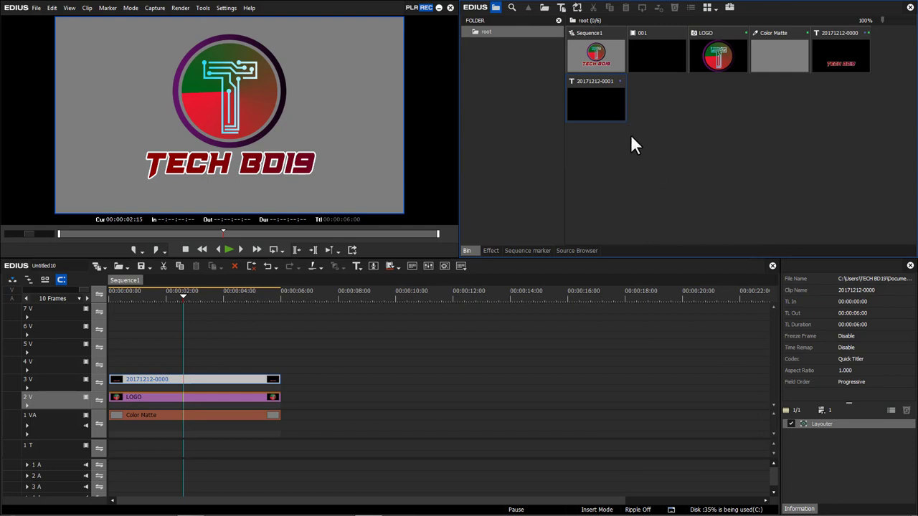
{"action": "left_click_drag", "start_coordinate": [592, 112], "coordinate": [97, 364]}
{"action": "left_click", "coordinate": [172, 295]}
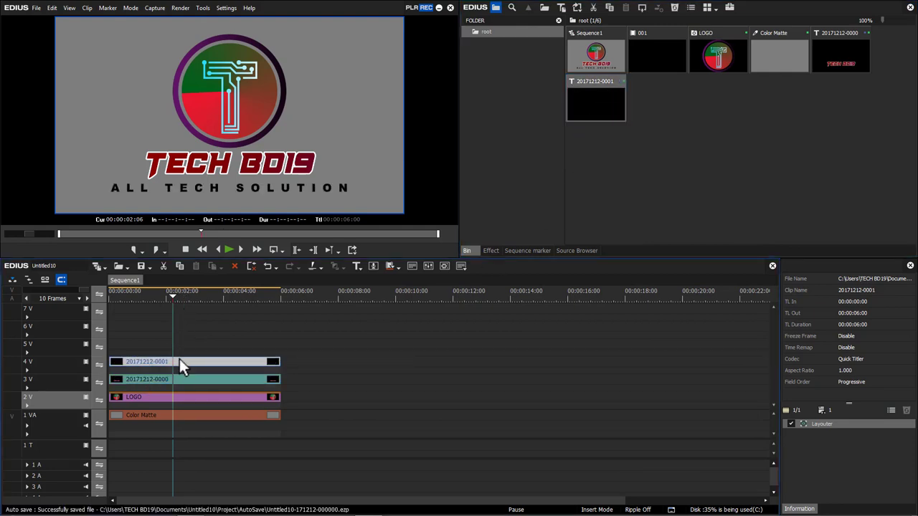
Check the logo and both title clips in turn, and scrub through the sequence before returning to its start
{"action": "left_click", "coordinate": [147, 398]}
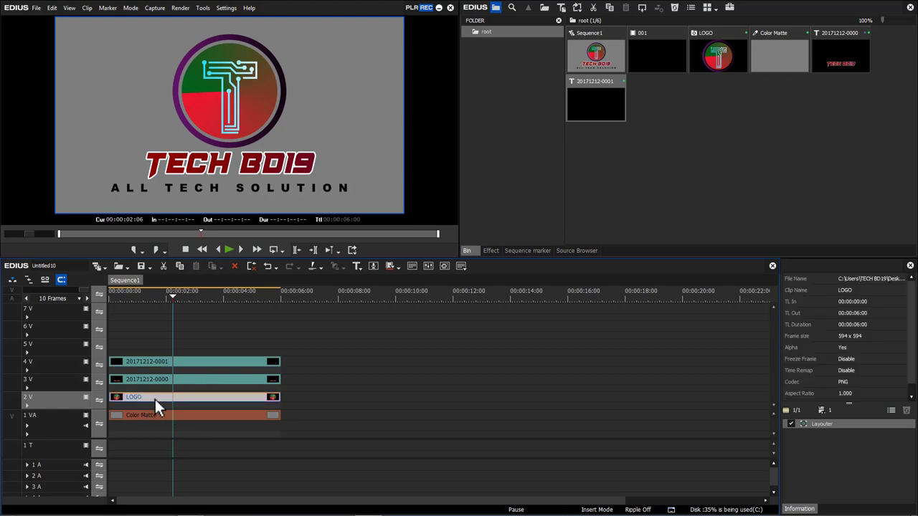
{"action": "left_click", "coordinate": [133, 381]}
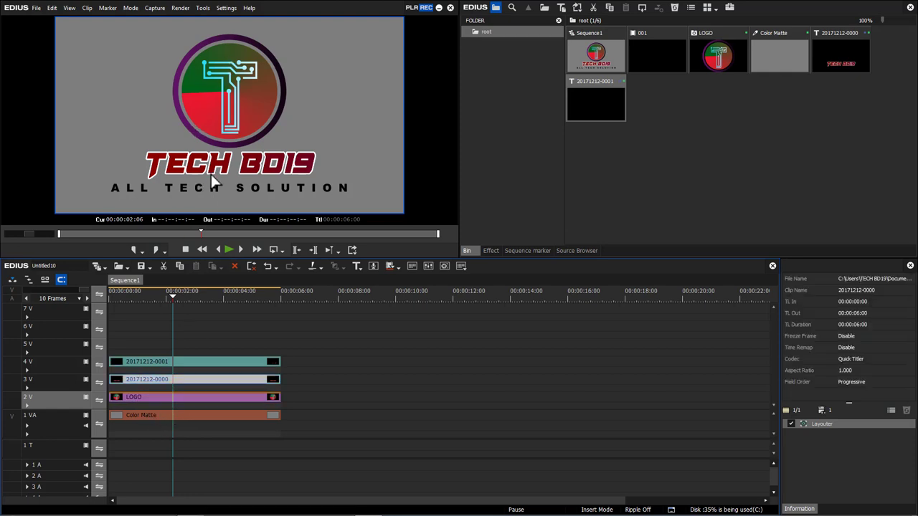
{"action": "left_click", "coordinate": [200, 362]}
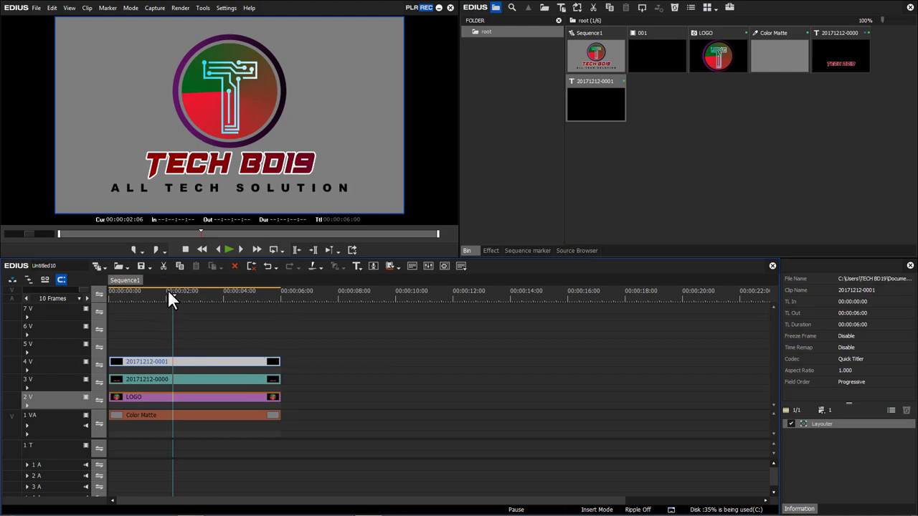
{"action": "key", "text": "Home"}
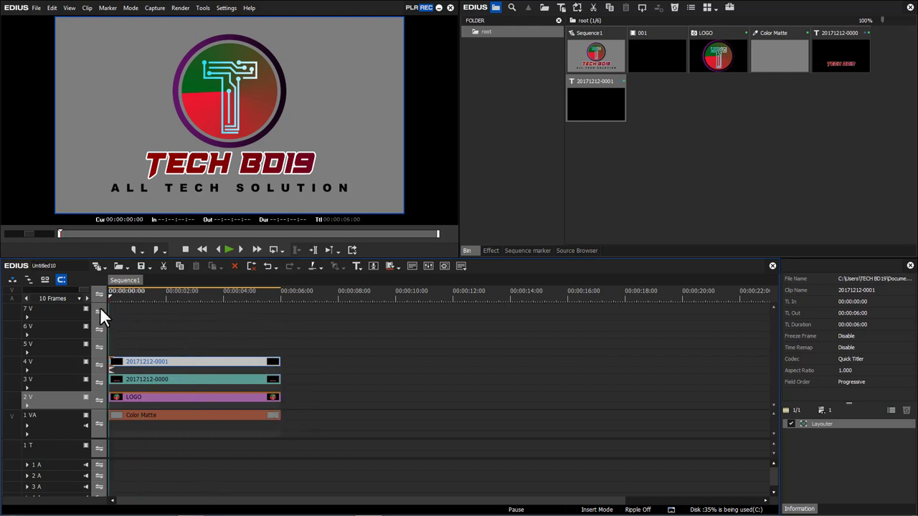
{"action": "left_click_drag", "start_coordinate": [126, 300], "coordinate": [219, 341]}
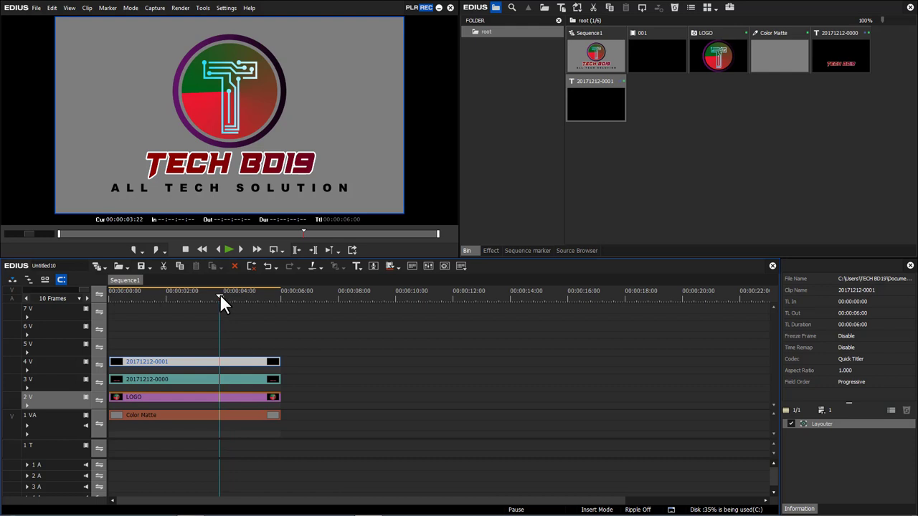
{"action": "left_click_drag", "start_coordinate": [220, 293], "coordinate": [104, 299]}
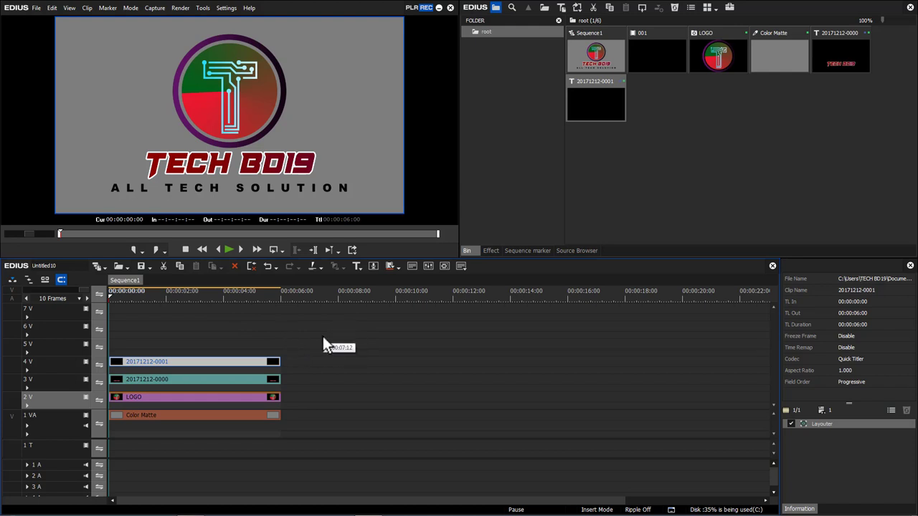
Fit the whole sequence in the timeline and play back its opening
{"action": "key", "text": "ctrl+0"}
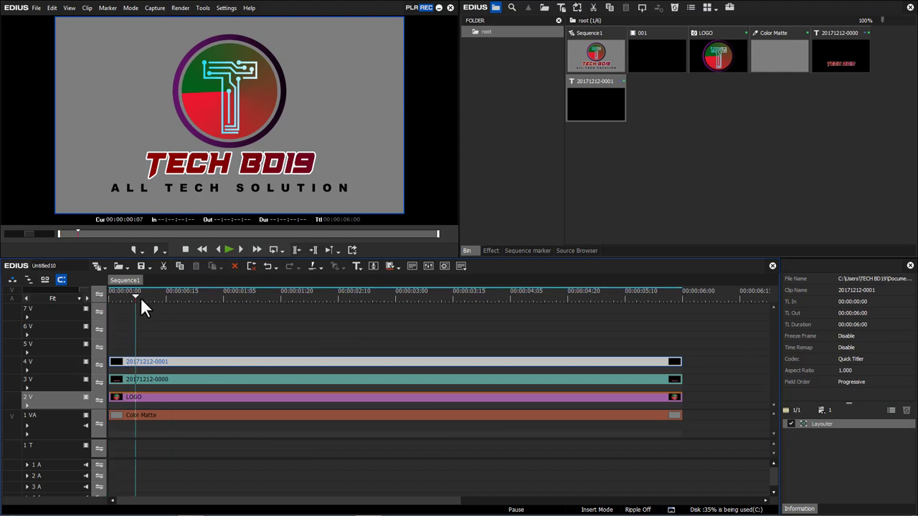
{"action": "key", "text": "space"}
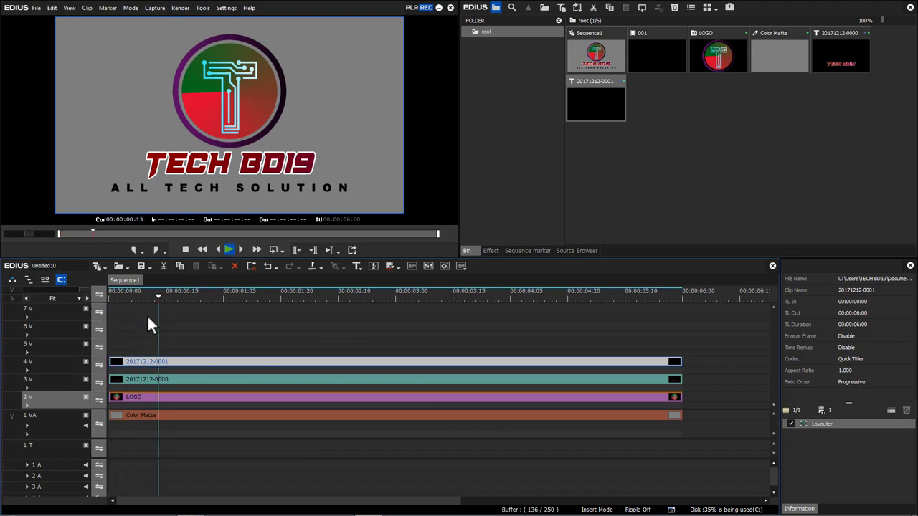
{"action": "key", "text": "space"}
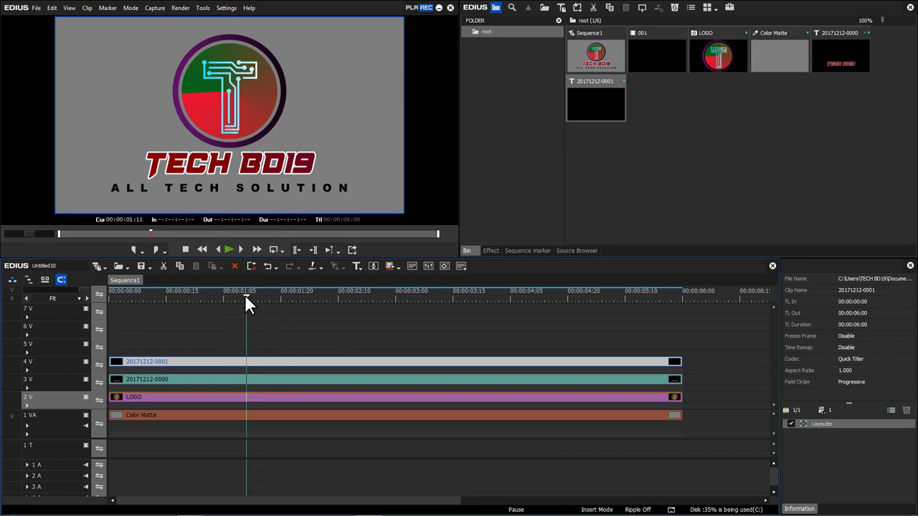
Split both title clips on tracks 3V and 4V at 00:00:01:00 and delete their first-second segments
{"action": "left_click_drag", "start_coordinate": [244, 296], "coordinate": [209, 310]}
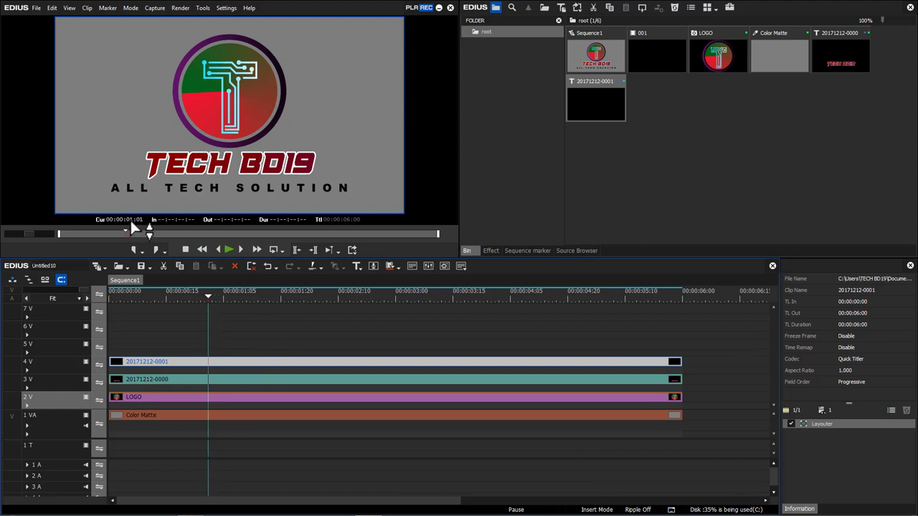
{"action": "key", "text": "Left"}
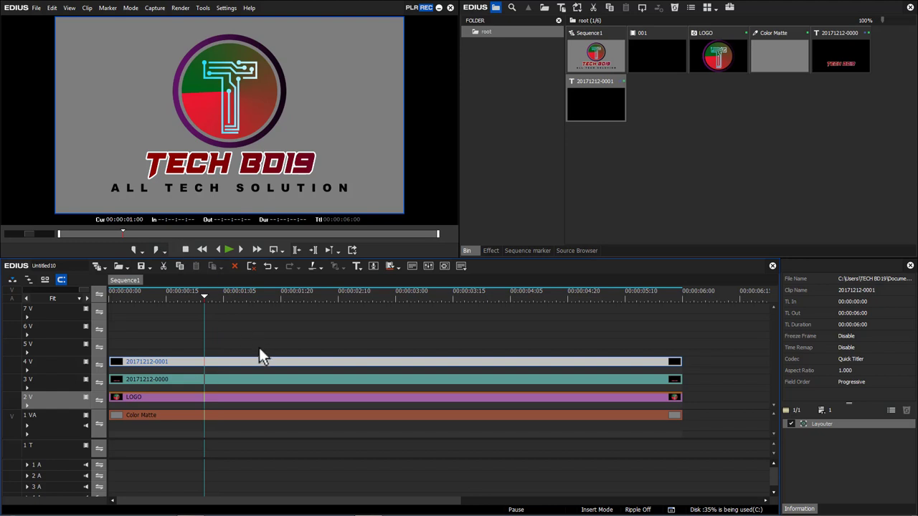
{"action": "left_click", "coordinate": [237, 342]}
{"action": "left_click_drag", "start_coordinate": [232, 333], "coordinate": [225, 377]}
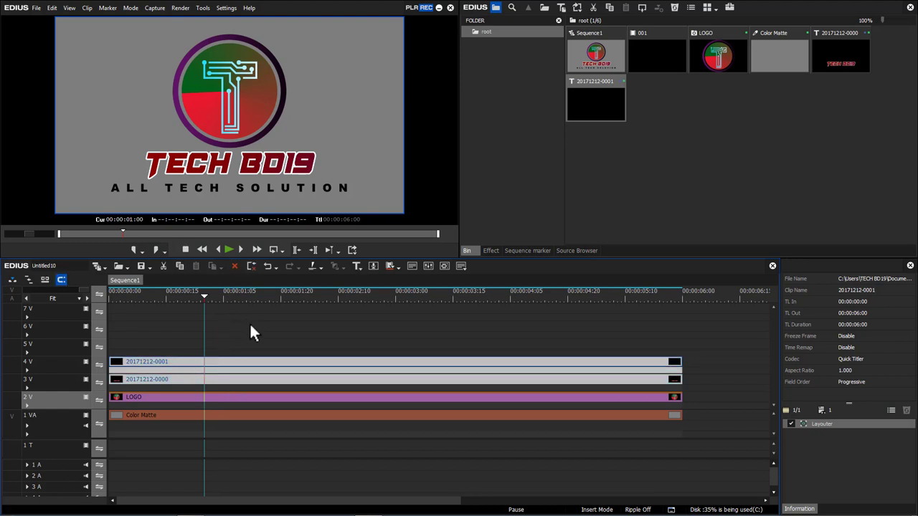
{"action": "key", "text": "c"}
{"action": "left_click", "coordinate": [191, 334]}
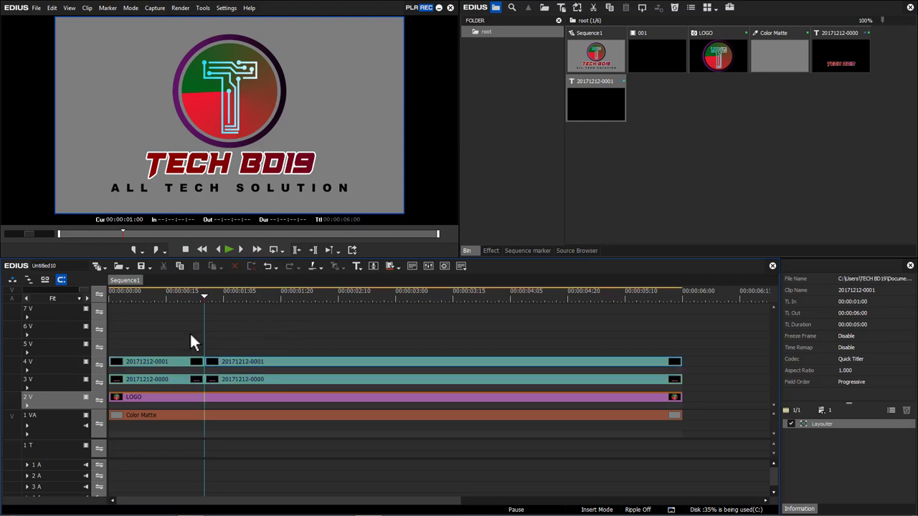
{"action": "left_click_drag", "start_coordinate": [190, 334], "coordinate": [183, 379]}
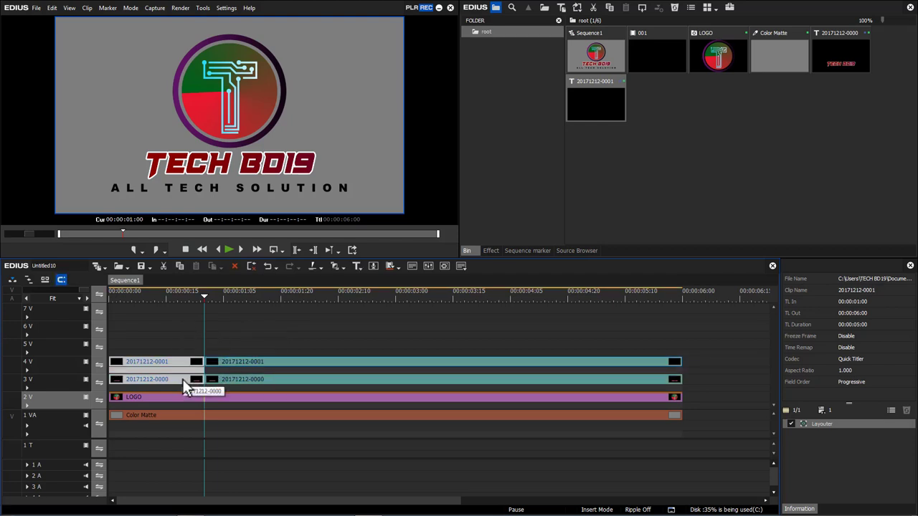
{"action": "key", "text": "Delete"}
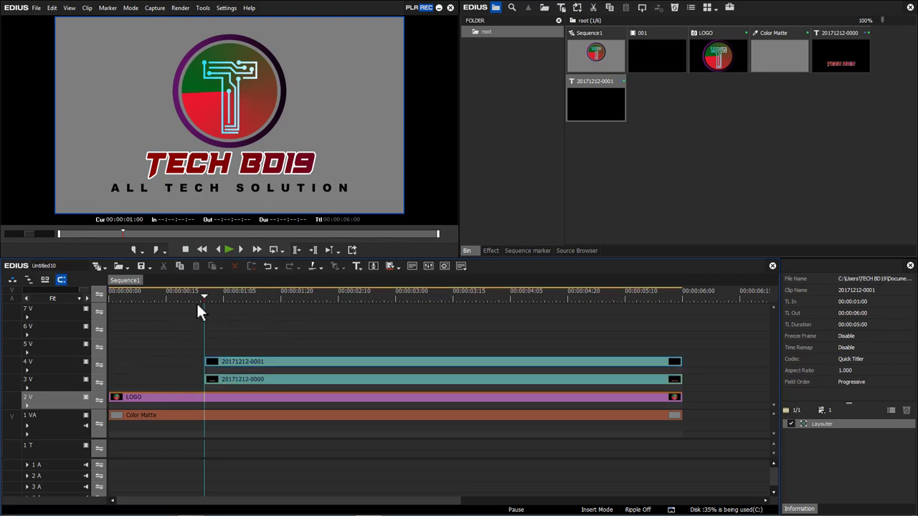
Play back the sequence's opening and check the frames before and after the titles start
{"action": "left_click_drag", "start_coordinate": [199, 298], "coordinate": [98, 311]}
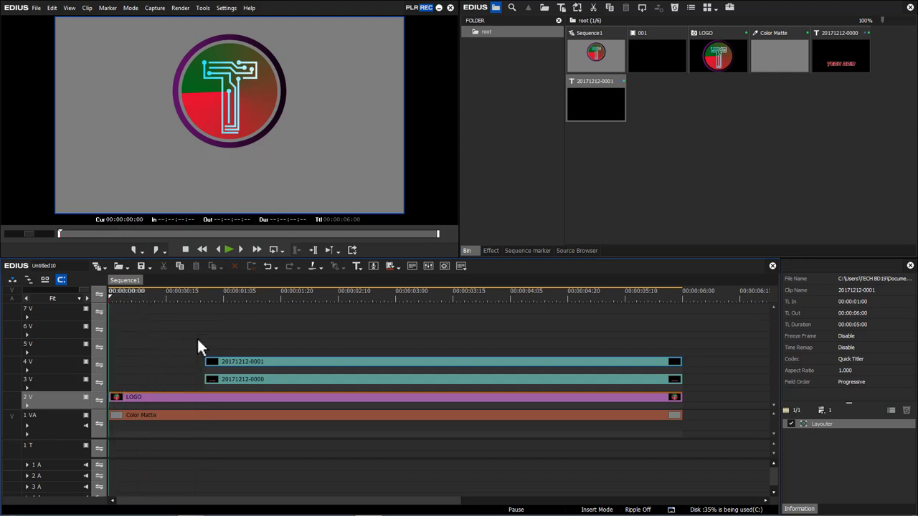
{"action": "key", "text": "space"}
{"action": "key", "text": "space"}
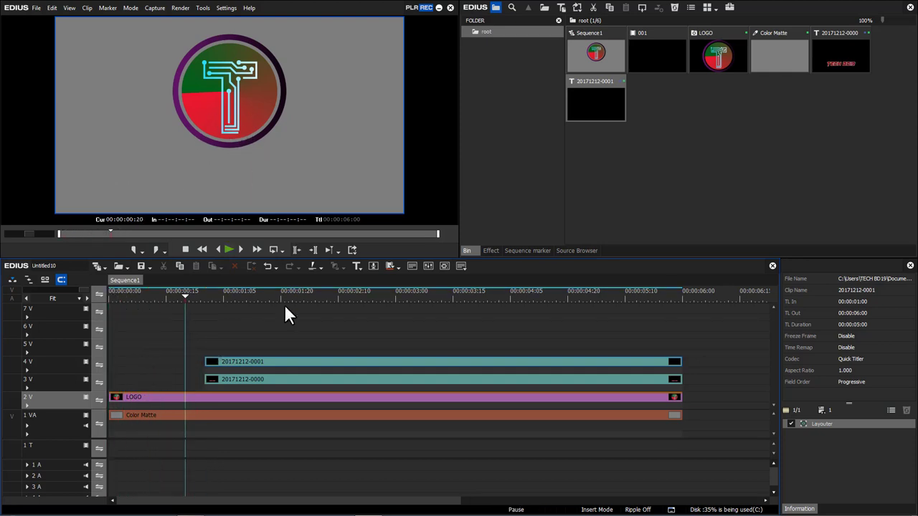
{"action": "left_click", "coordinate": [204, 301]}
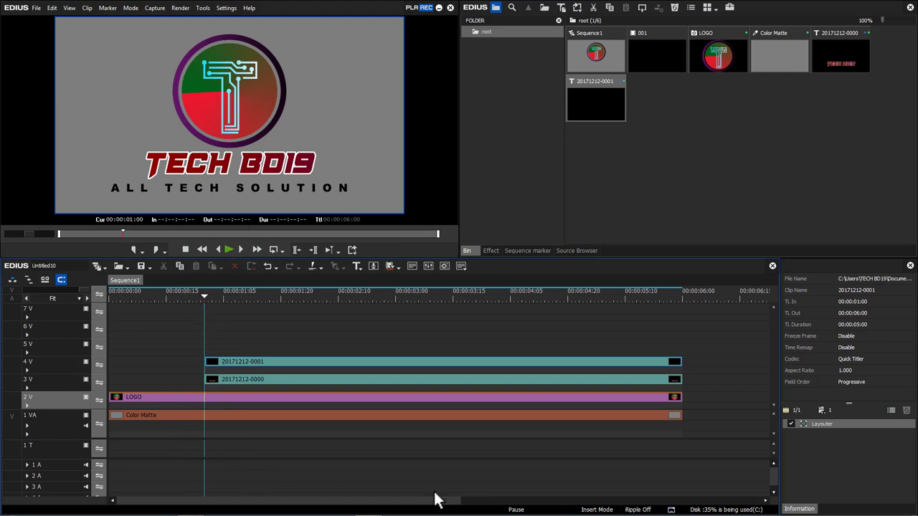
{"action": "left_click", "coordinate": [189, 296]}
{"action": "left_click", "coordinate": [282, 296]}
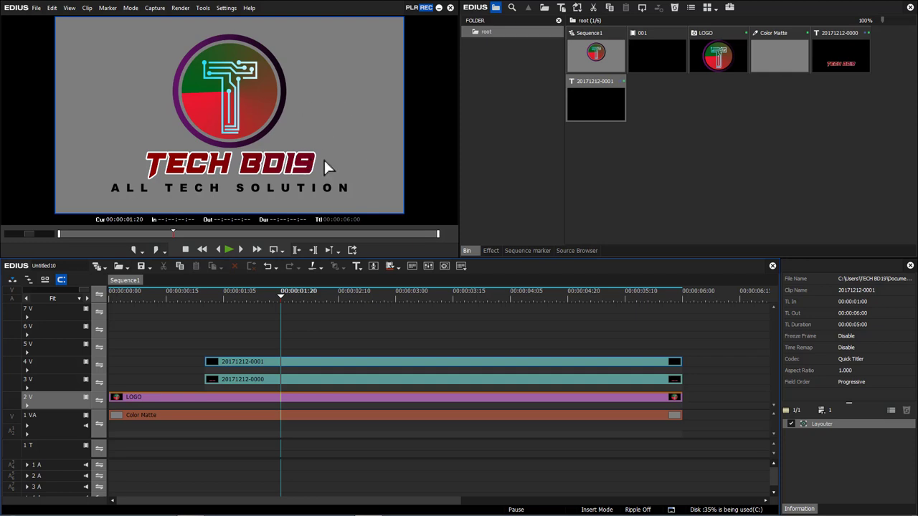
Lighten the Color Matte clip's first color to a light gray with Y 188
{"action": "double_click", "coordinate": [309, 412]}
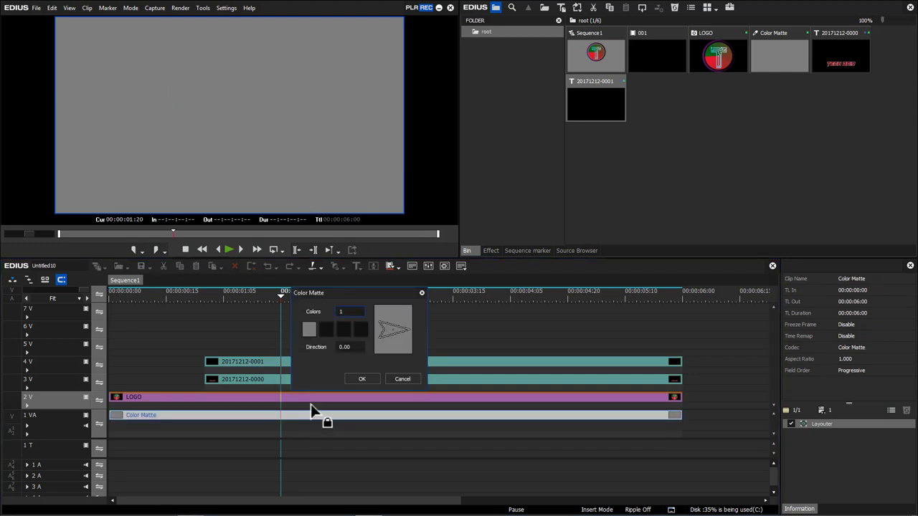
{"action": "left_click", "coordinate": [308, 329]}
{"action": "left_click_drag", "start_coordinate": [430, 377], "coordinate": [436, 358]}
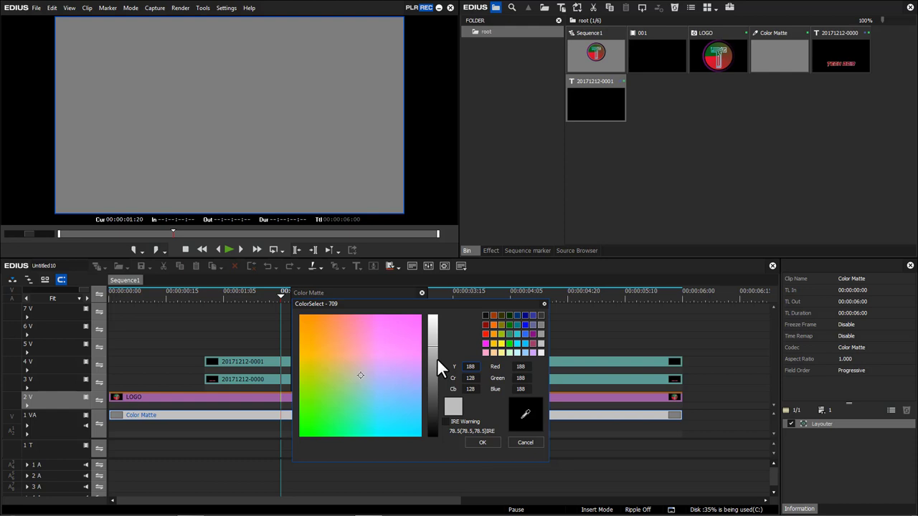
{"action": "left_click", "coordinate": [474, 441]}
{"action": "left_click", "coordinate": [362, 376]}
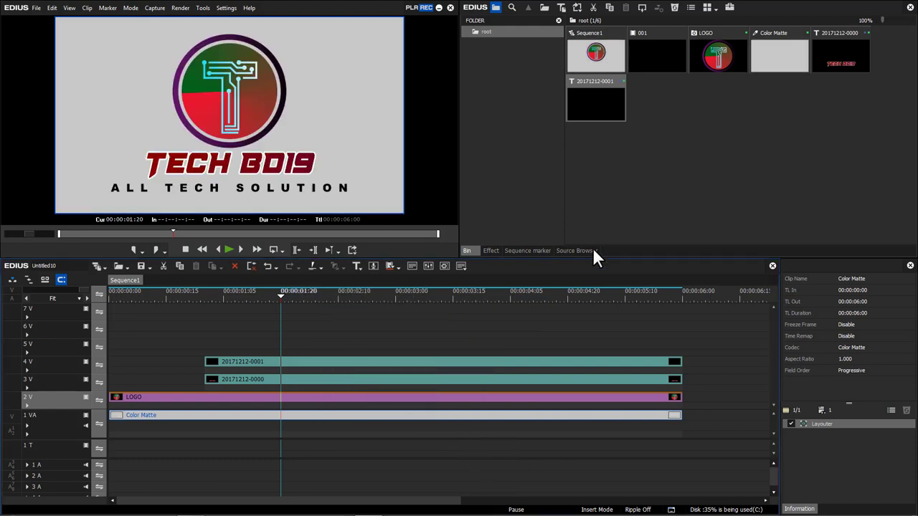
Look through the effects library's Explosion transitions and collapse the expanded effect categories
{"action": "key", "text": "Home"}
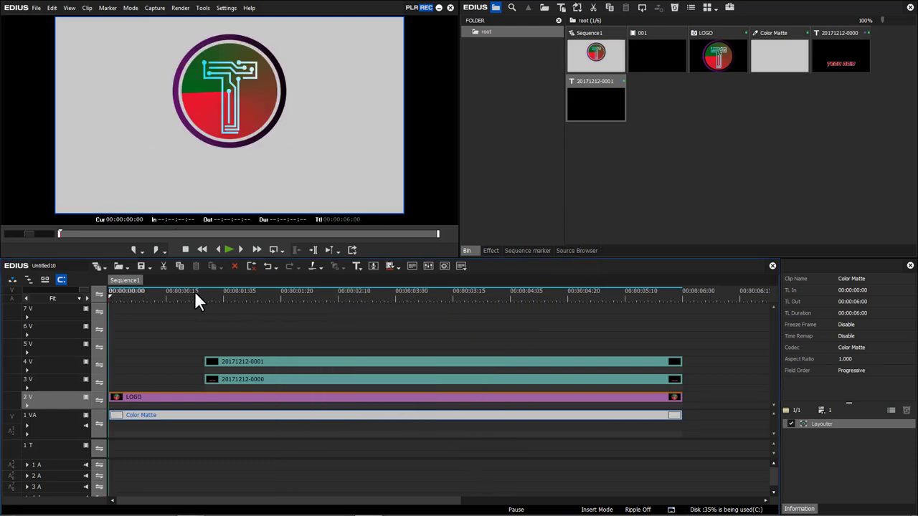
{"action": "left_click", "coordinate": [169, 298]}
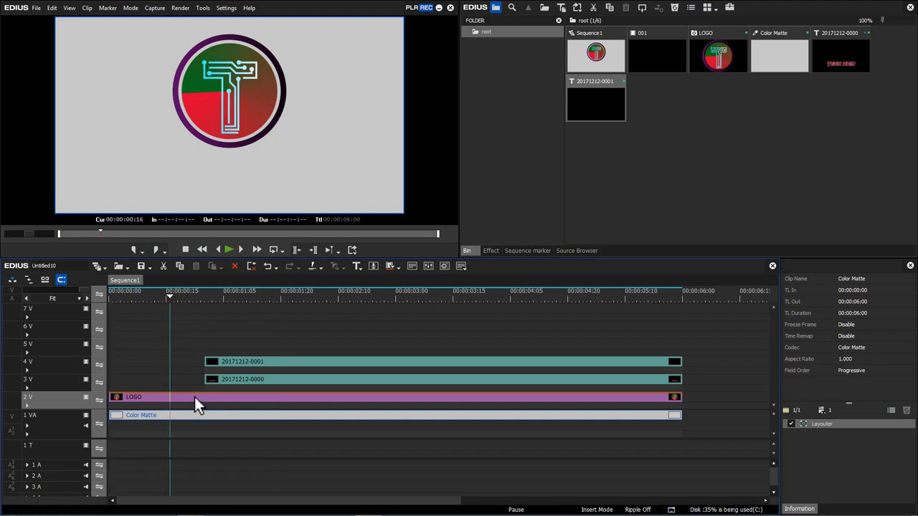
{"action": "left_click", "coordinate": [494, 251]}
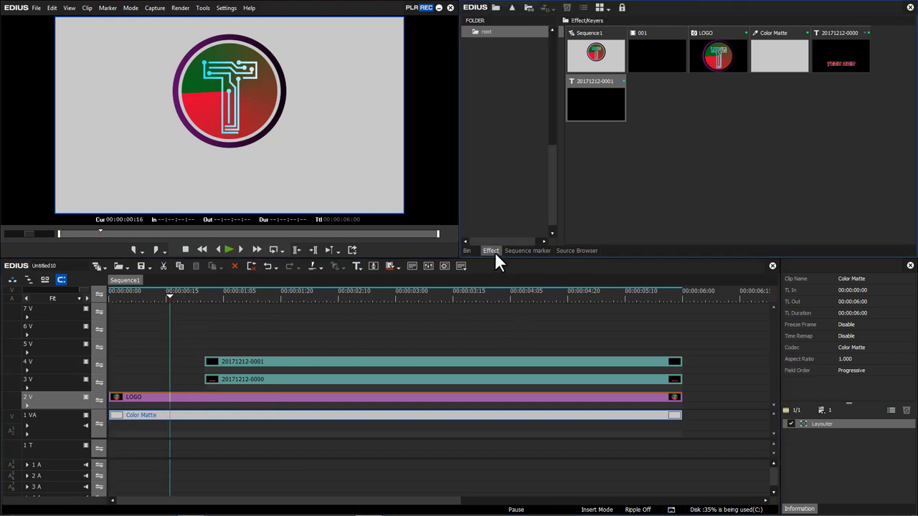
{"action": "left_click_drag", "start_coordinate": [554, 210], "coordinate": [554, 136]}
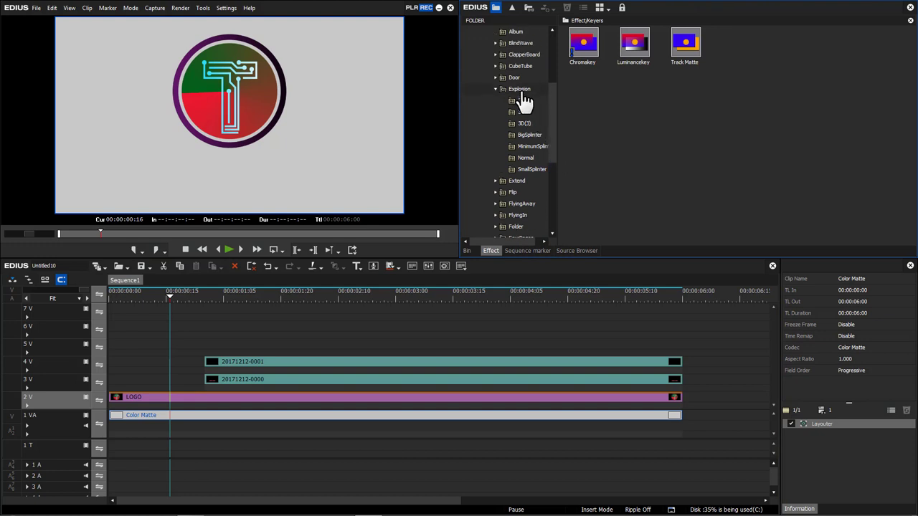
{"action": "left_click", "coordinate": [526, 90]}
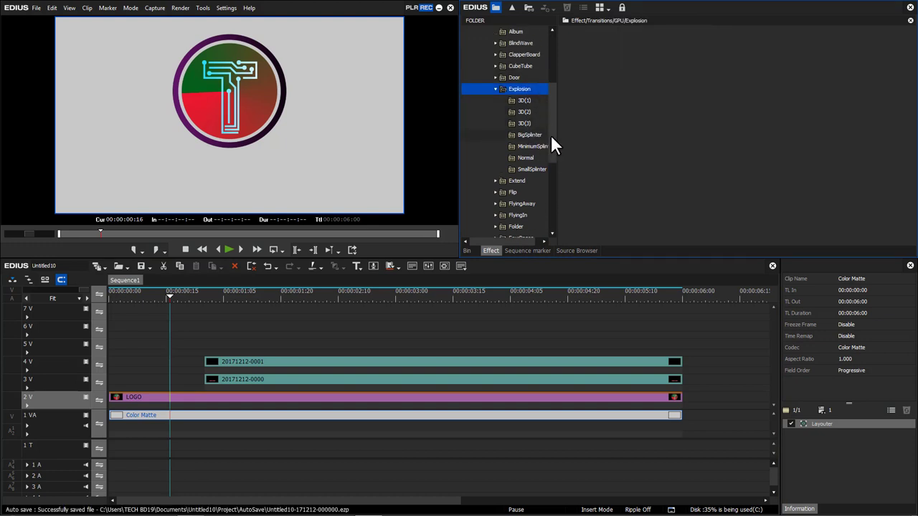
{"action": "left_click_drag", "start_coordinate": [551, 135], "coordinate": [547, 74]}
{"action": "left_click", "coordinate": [478, 78]}
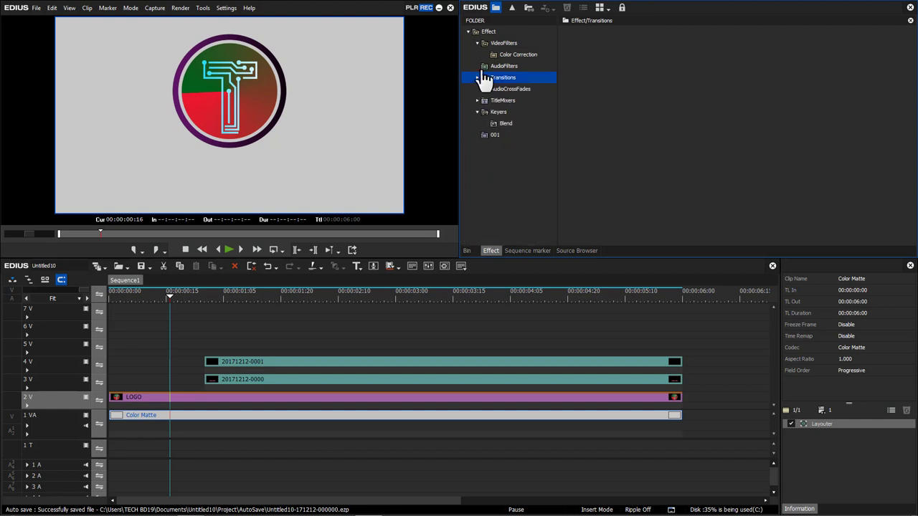
{"action": "left_click", "coordinate": [477, 43]}
{"action": "left_click", "coordinate": [479, 102]}
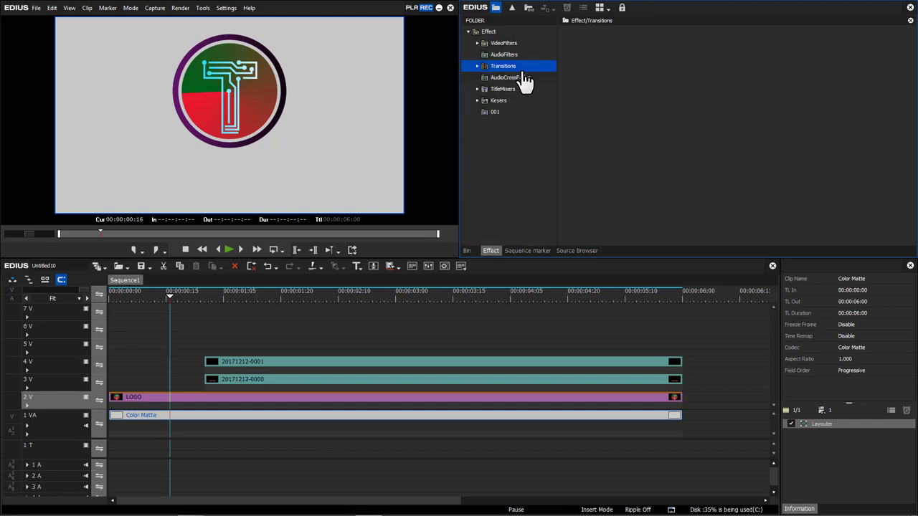
{"action": "left_click", "coordinate": [469, 33]}
{"action": "left_click", "coordinate": [468, 31]}
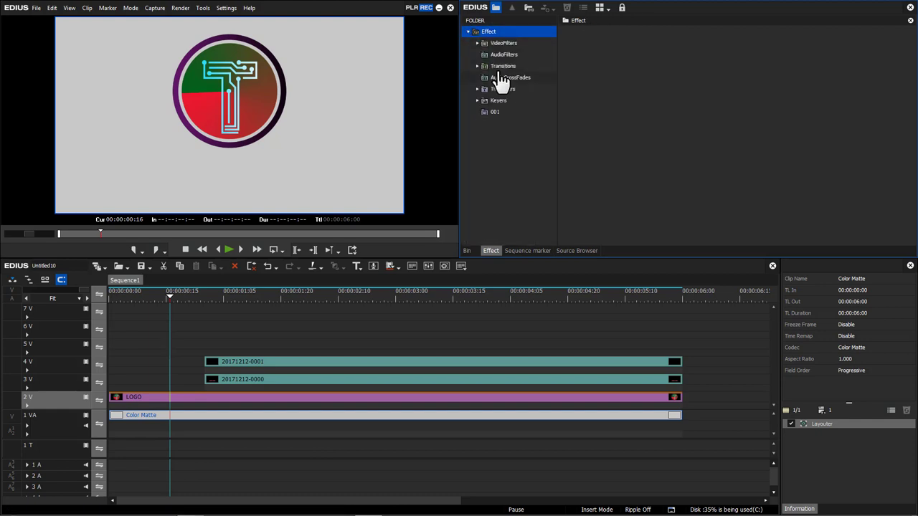
Apply the fourth Explosion transition from the GPU MinimumSplinter set to the start of the LOGO clip
{"action": "double_click", "coordinate": [502, 66]}
{"action": "left_click", "coordinate": [486, 89]}
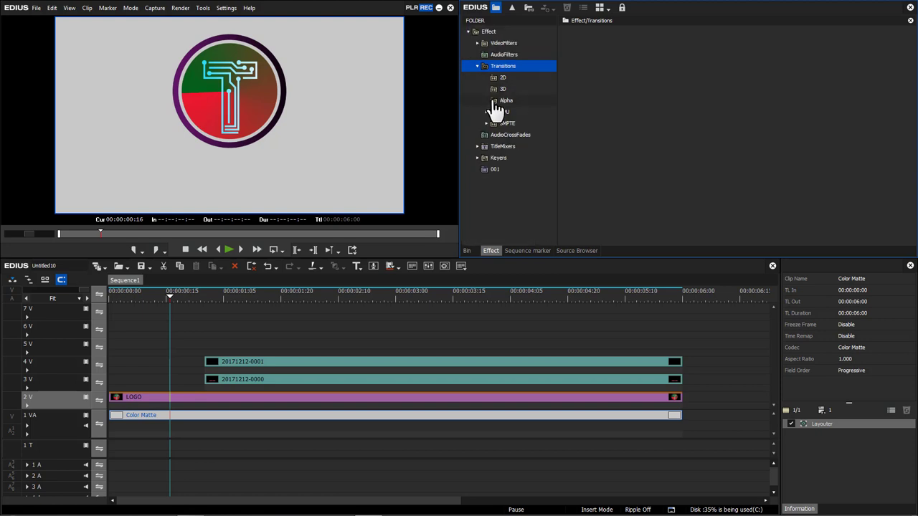
{"action": "left_click", "coordinate": [487, 112]}
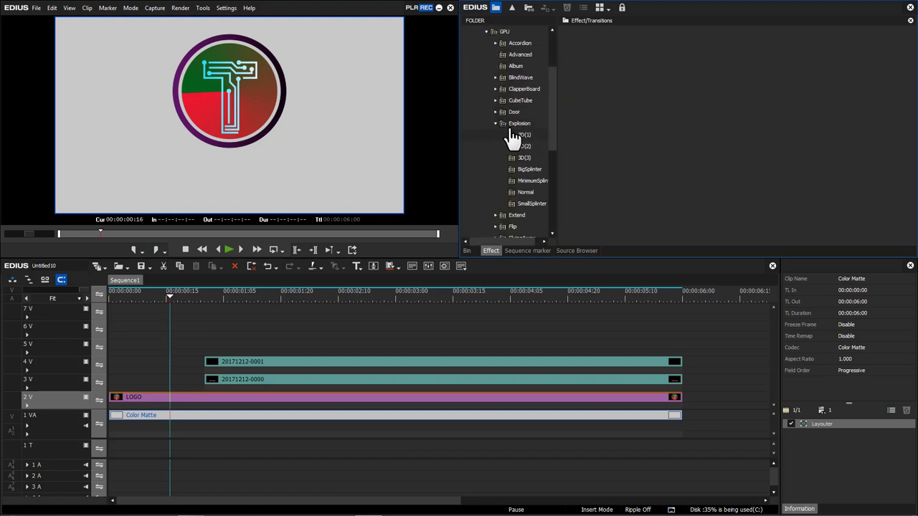
{"action": "left_click", "coordinate": [513, 126]}
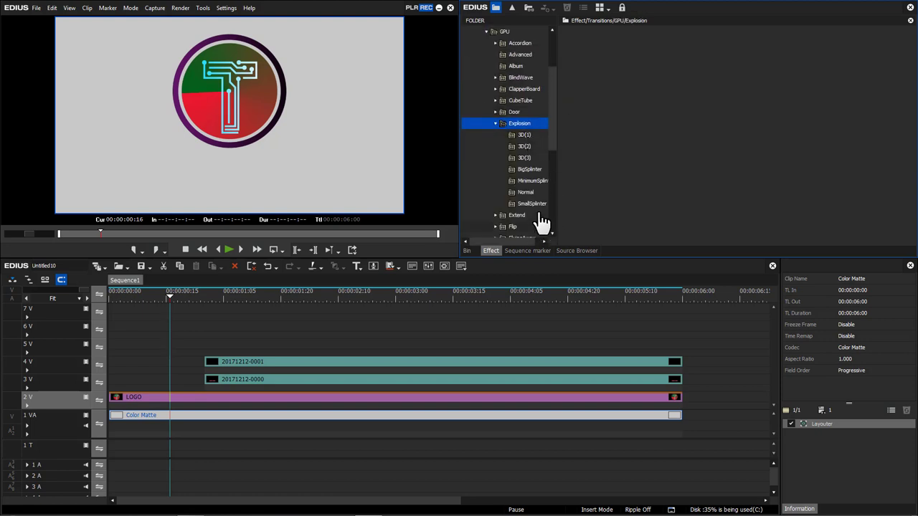
{"action": "left_click", "coordinate": [531, 180]}
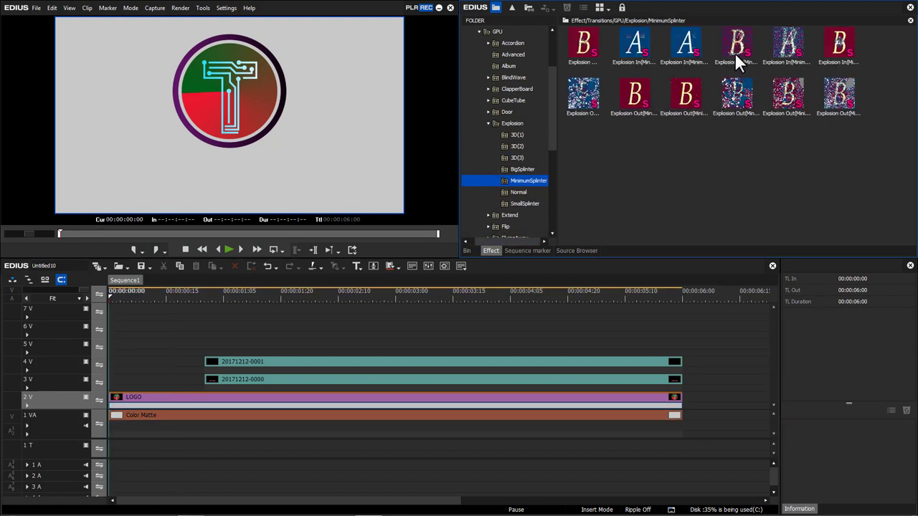
{"action": "left_click_drag", "start_coordinate": [746, 62], "coordinate": [168, 405]}
Play back and scrub through the logo's explosion transition
{"action": "key", "text": "space"}
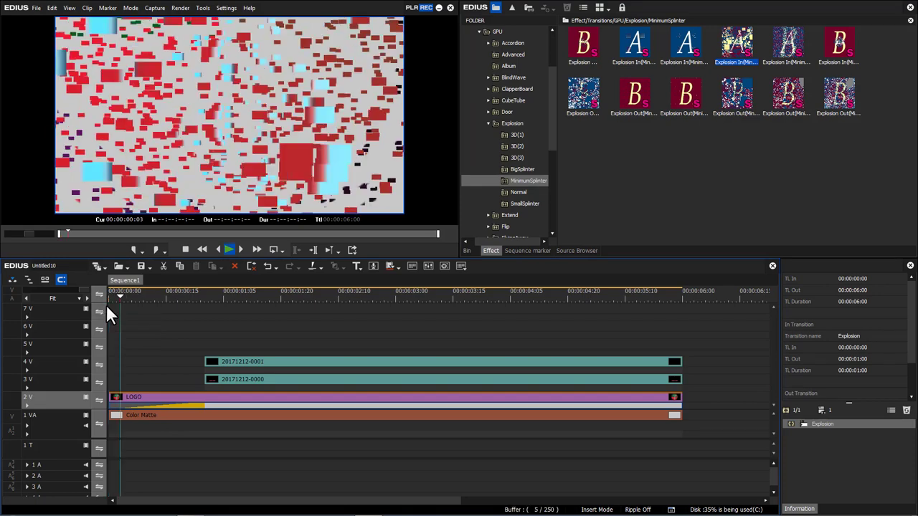
{"action": "mouse_move", "coordinate": [152, 299]}
{"action": "left_mouse_down"}
{"action": "mouse_move", "coordinate": [186, 301]}
{"action": "mouse_move", "coordinate": [154, 304]}
{"action": "left_mouse_up"}
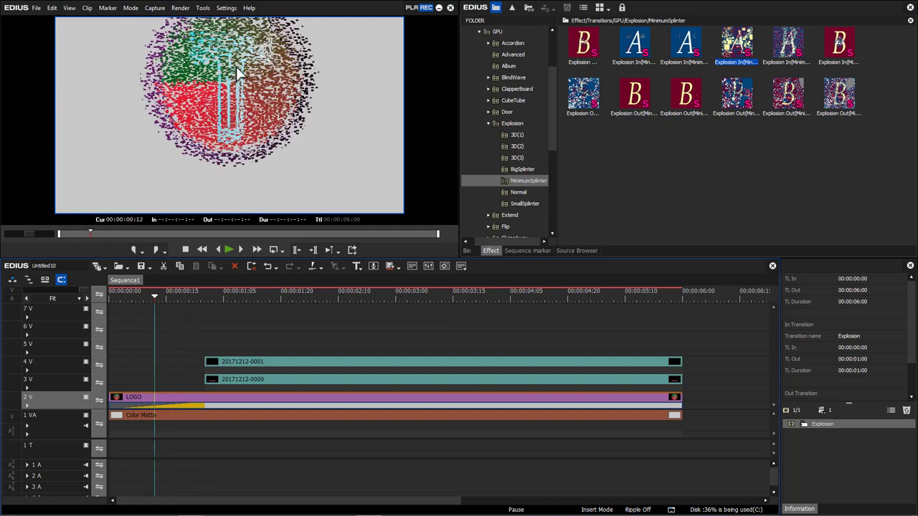
{"action": "left_click_drag", "start_coordinate": [132, 302], "coordinate": [172, 300]}
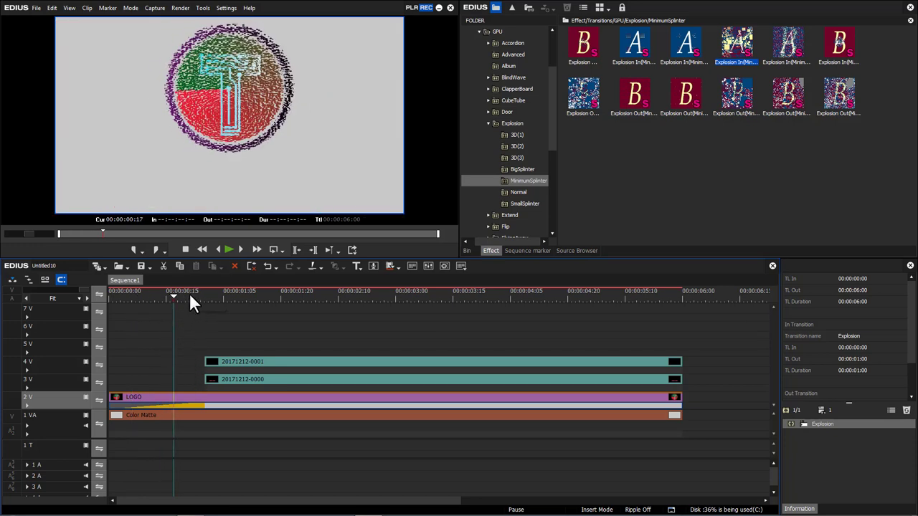
Split the LOGO clip on track 2V at 00:00:01:00, where the explosion transition ends
{"action": "left_click_drag", "start_coordinate": [188, 294], "coordinate": [205, 294]}
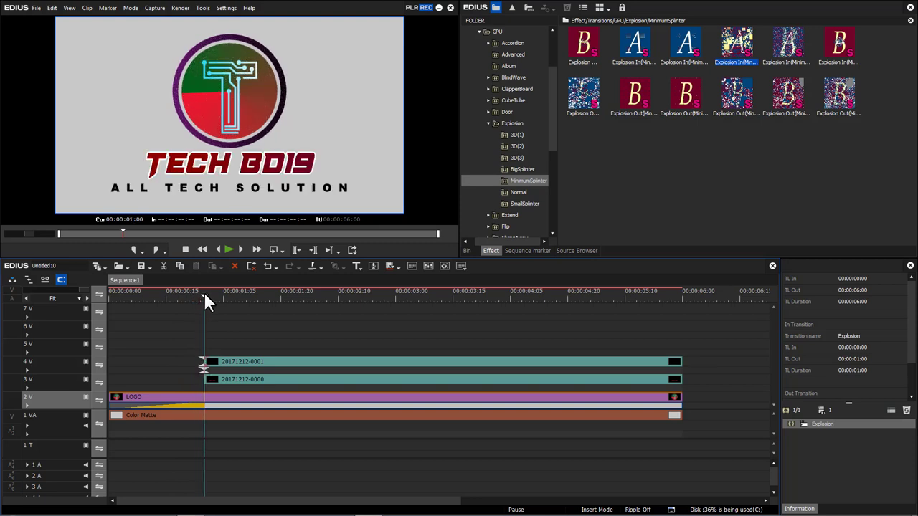
{"action": "left_click", "coordinate": [199, 394]}
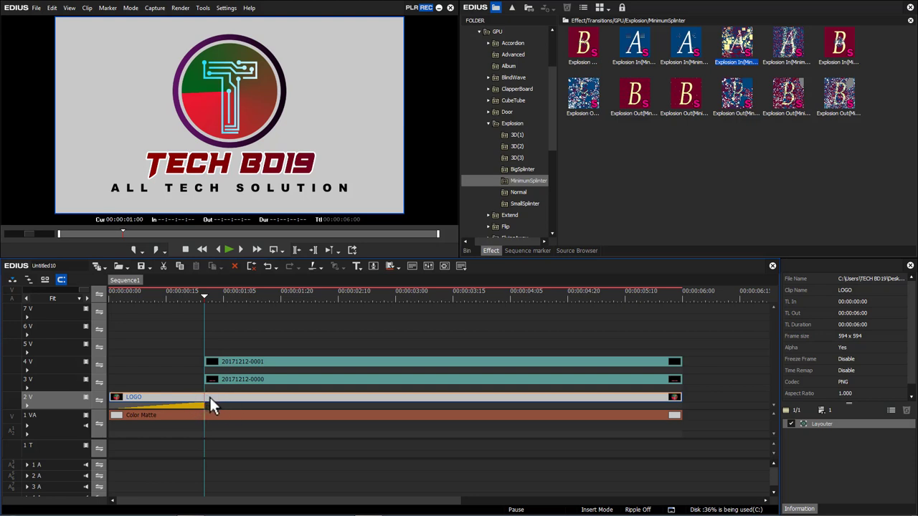
{"action": "key", "text": "c"}
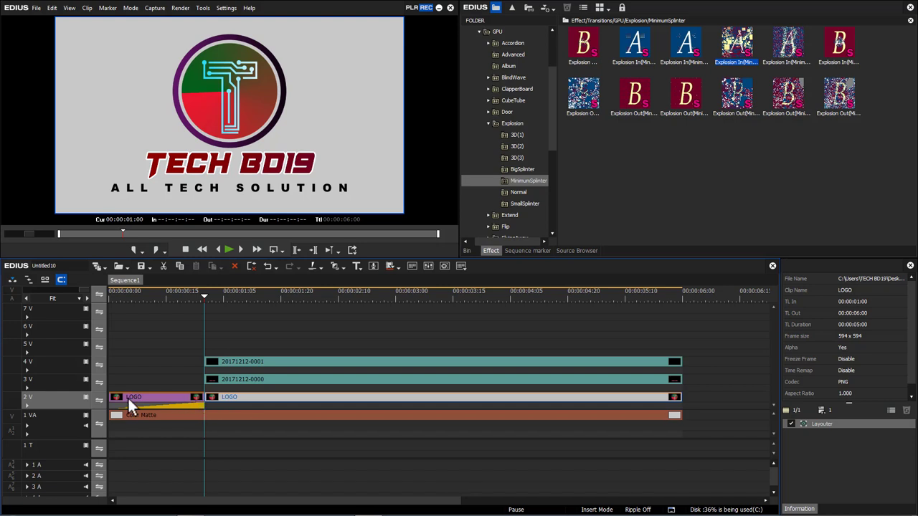
{"action": "left_click", "coordinate": [159, 367]}
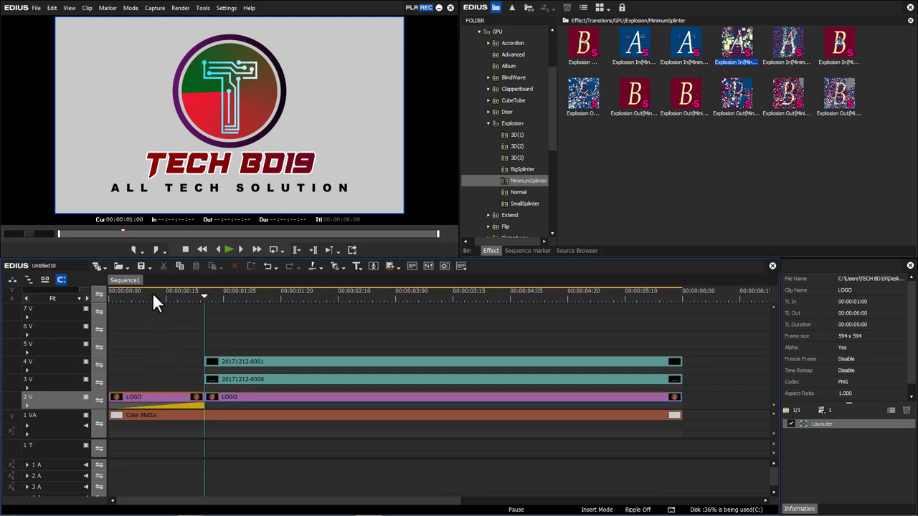
Open the Layouter for the first LOGO clip and add keyframes for all parameters at 00:00:00:00 and 00:00:01:00
{"action": "left_click", "coordinate": [153, 293]}
{"action": "left_click", "coordinate": [153, 399]}
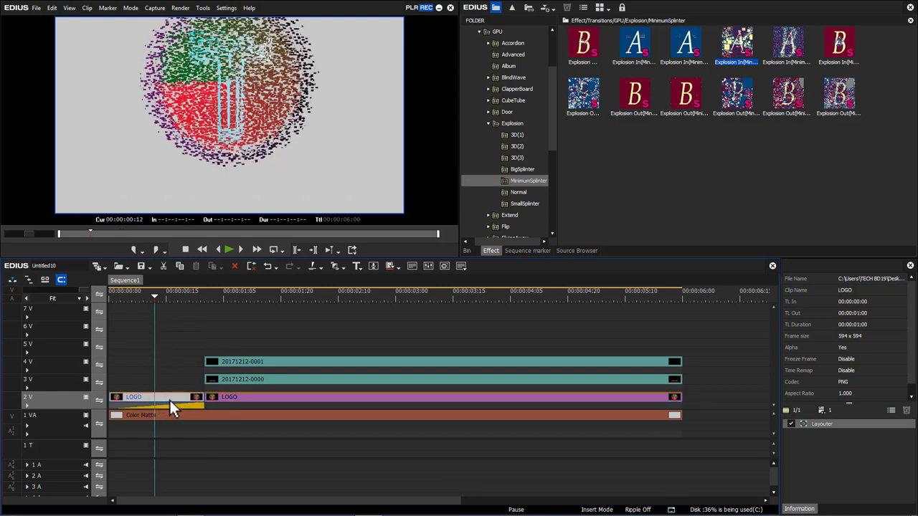
{"action": "double_click", "coordinate": [831, 424]}
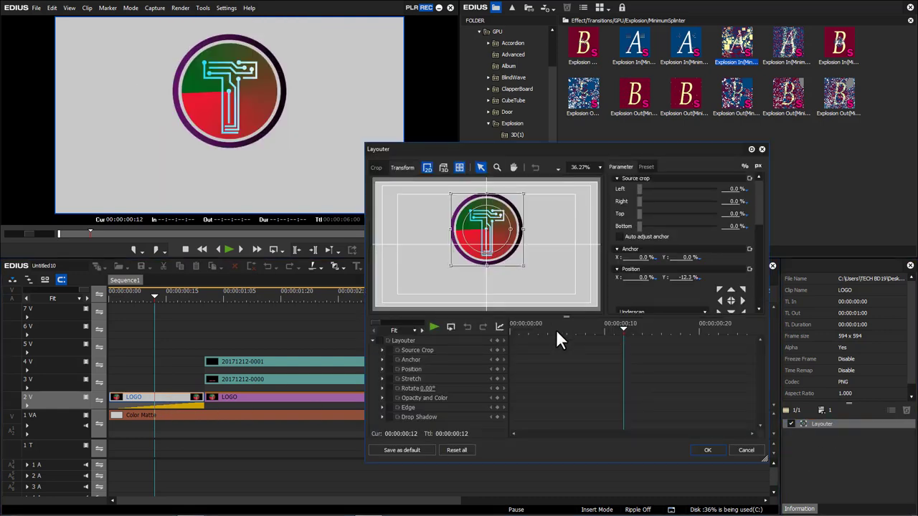
{"action": "left_click_drag", "start_coordinate": [556, 329], "coordinate": [485, 336]}
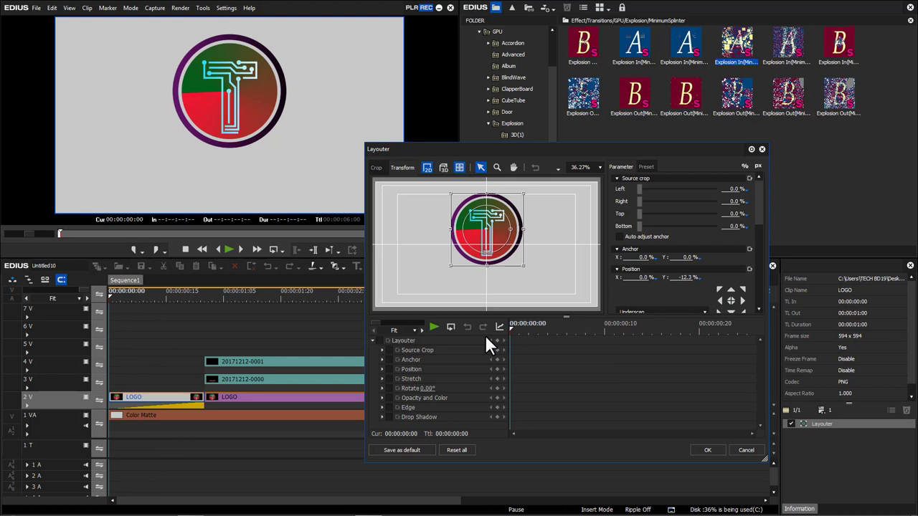
{"action": "left_click", "coordinate": [379, 341]}
{"action": "left_click", "coordinate": [497, 340]}
{"action": "left_click_drag", "start_coordinate": [521, 328], "coordinate": [760, 341]}
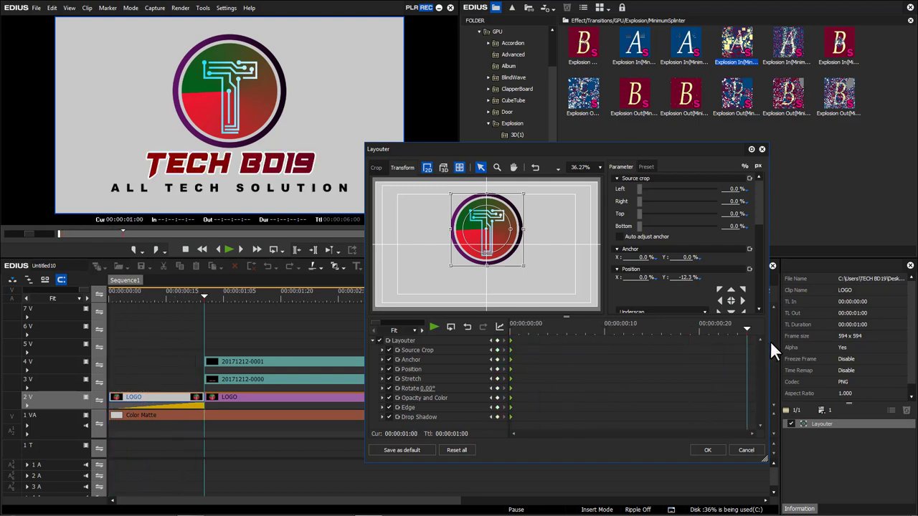
{"action": "left_click", "coordinate": [496, 339]}
Rotate the logo to -54.40° at the Layouter's first keyframe and apply the animation to the clip
{"action": "left_click_drag", "start_coordinate": [654, 325], "coordinate": [506, 337]}
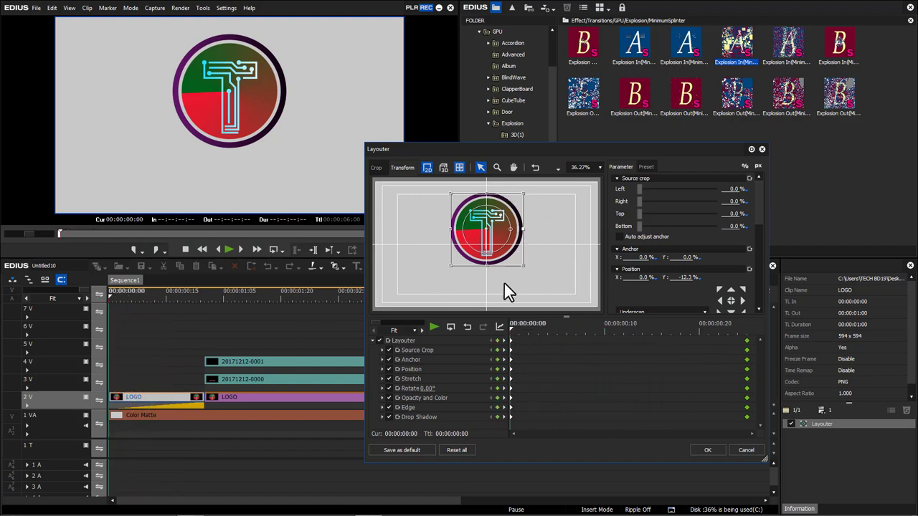
{"action": "left_click_drag", "start_coordinate": [761, 200], "coordinate": [753, 251]}
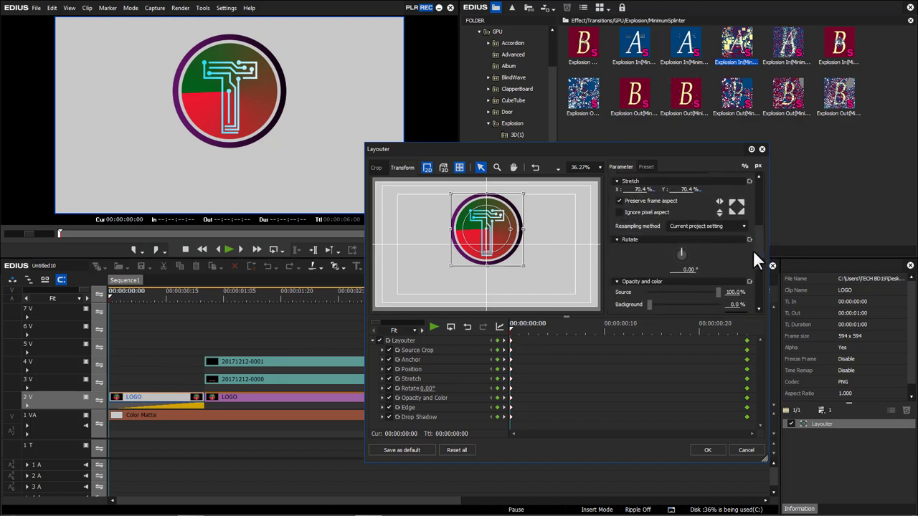
{"action": "left_click_drag", "start_coordinate": [680, 257], "coordinate": [679, 254]}
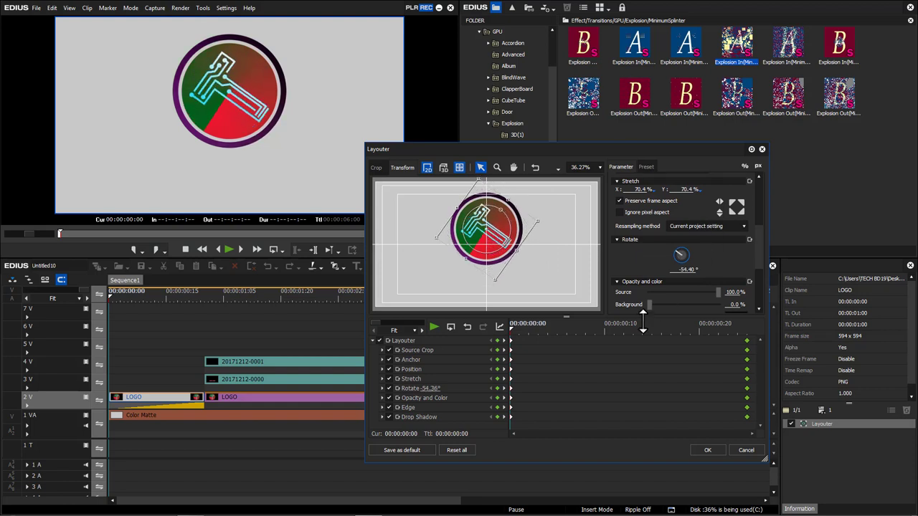
{"action": "left_click_drag", "start_coordinate": [527, 332], "coordinate": [506, 340]}
{"action": "left_click", "coordinate": [708, 450]}
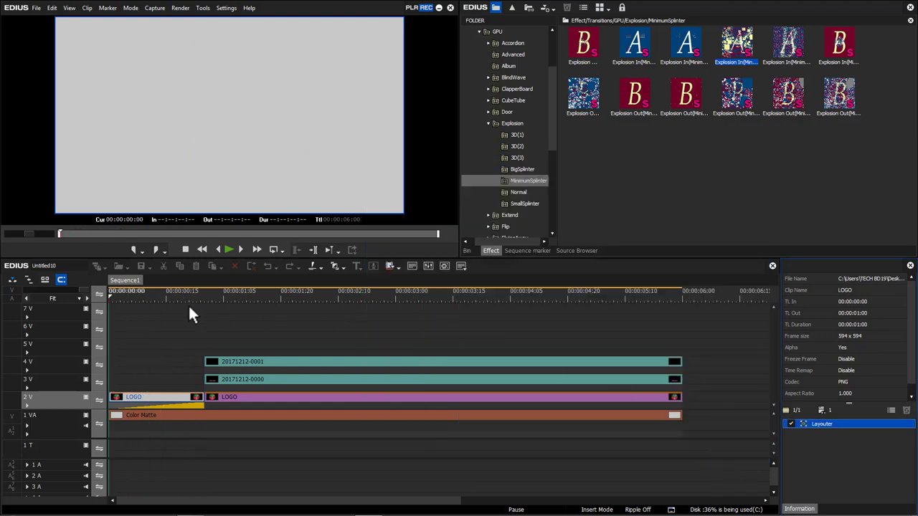
Mark 00:00:00:00 to 00:00:01:00 as the in/out range around the first LOGO clip and play back the rotating explosion
{"action": "key", "text": "space"}
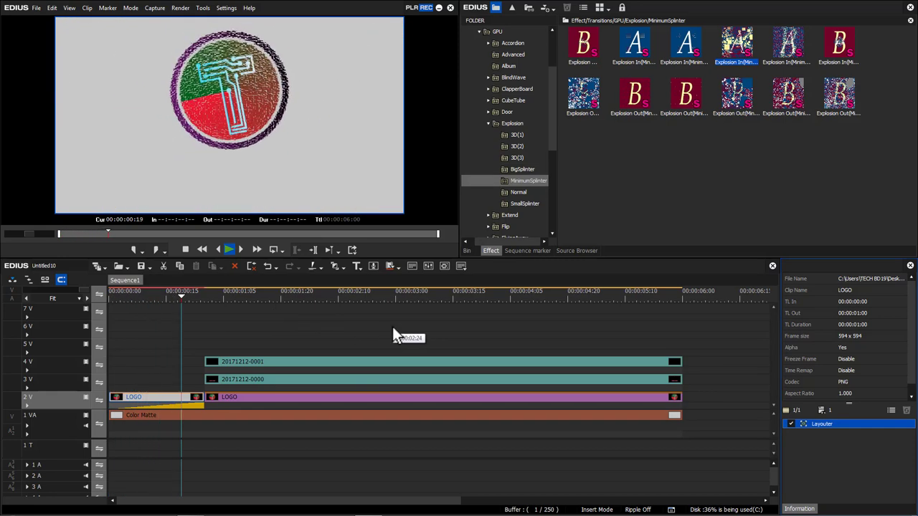
{"action": "left_click_drag", "start_coordinate": [105, 296], "coordinate": [203, 296]}
{"action": "key", "text": "space"}
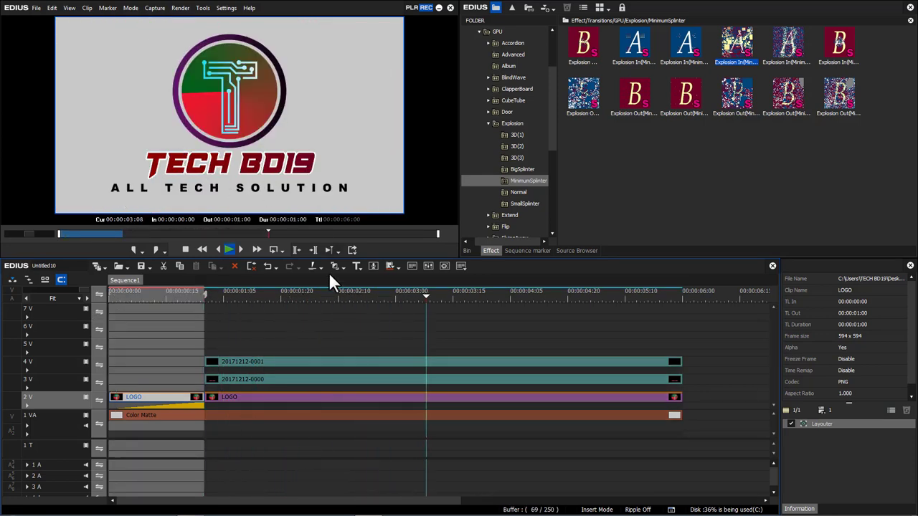
{"action": "key", "text": "space"}
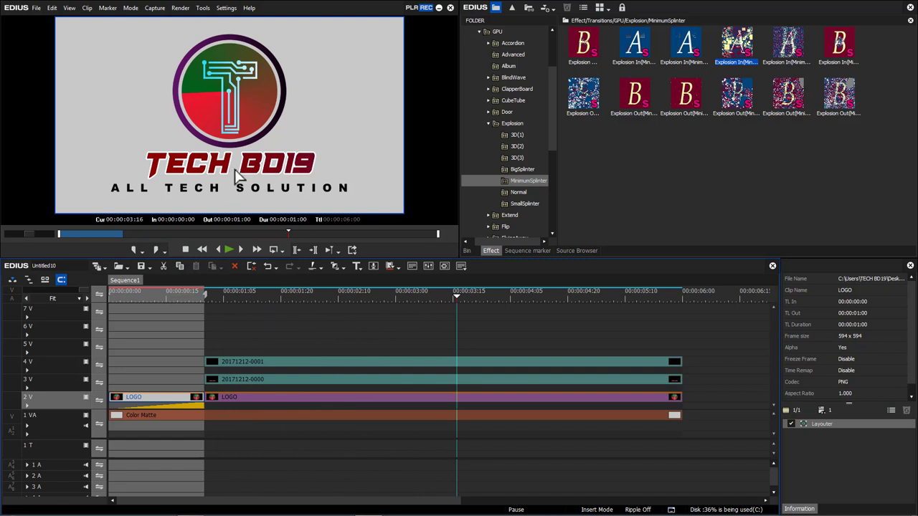
Preview the 001 light clip from the bin, place it at the start of track 5V and play it back
{"action": "left_click", "coordinate": [468, 249]}
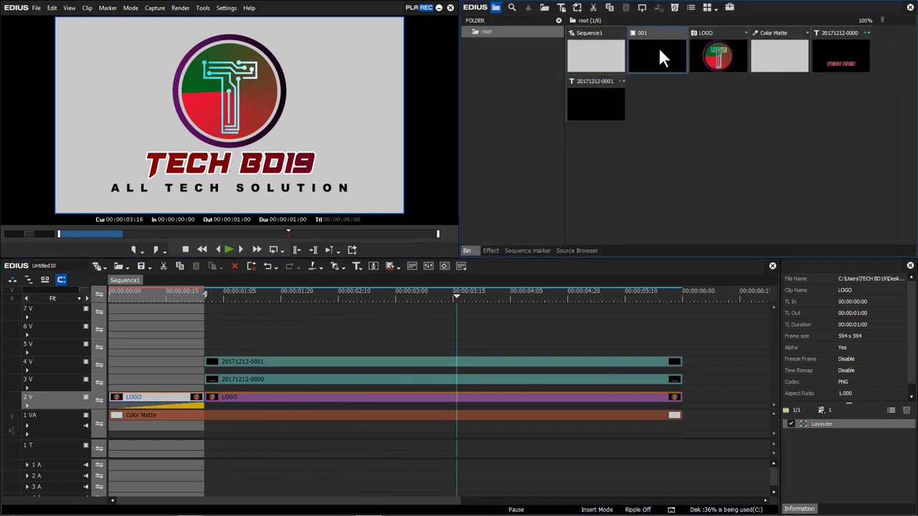
{"action": "double_click", "coordinate": [657, 50]}
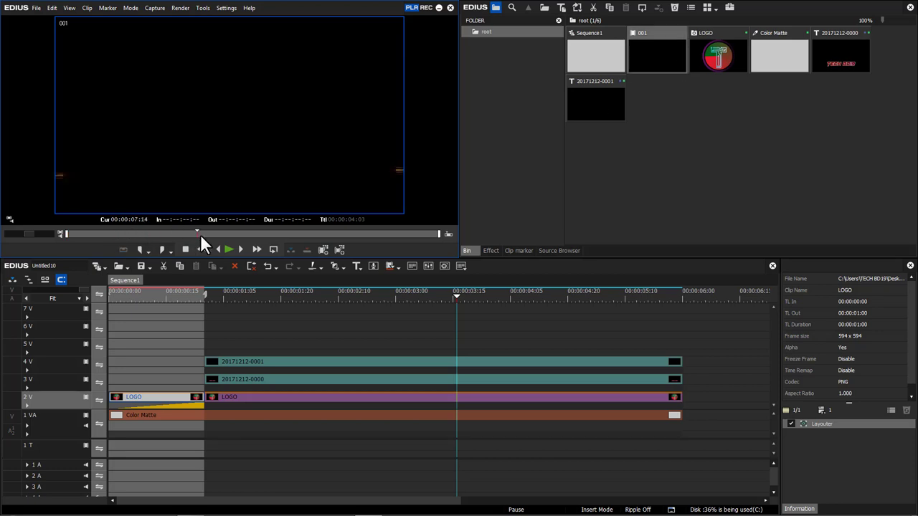
{"action": "left_click", "coordinate": [207, 233]}
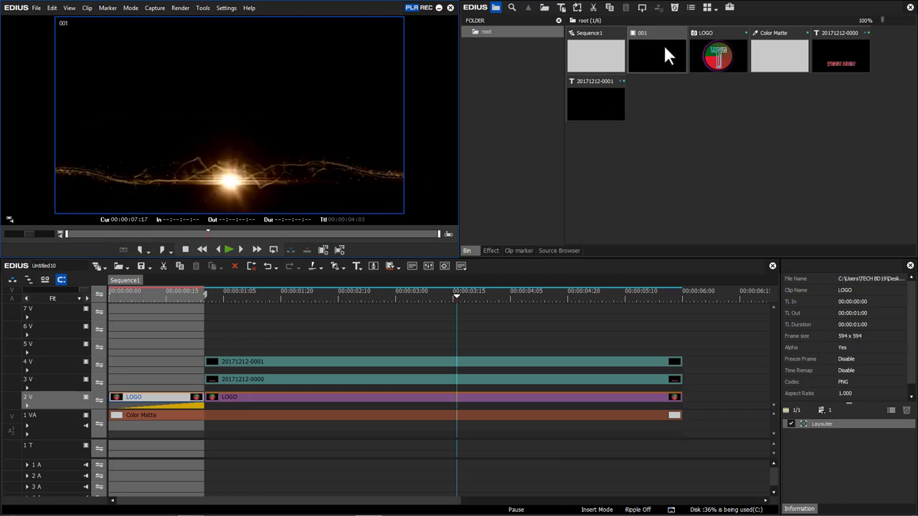
{"action": "left_click_drag", "start_coordinate": [662, 47], "coordinate": [109, 348]}
{"action": "left_click", "coordinate": [148, 288]}
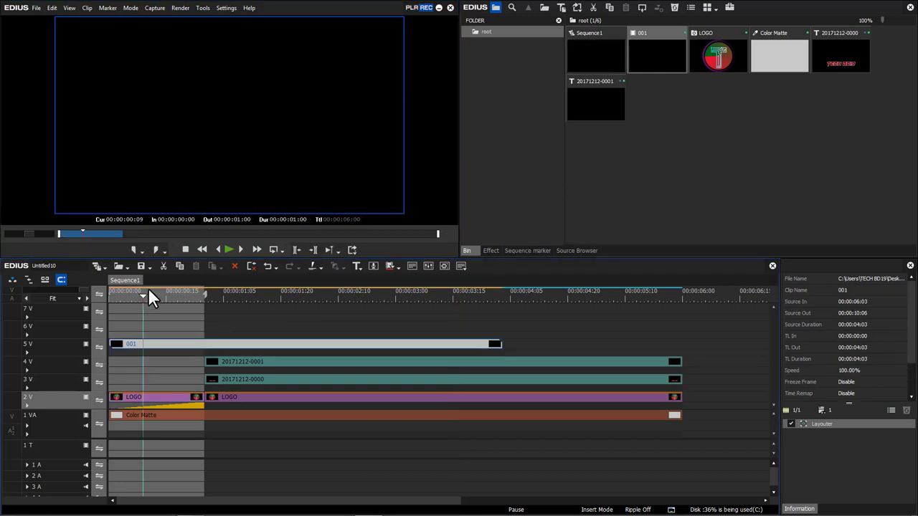
{"action": "key", "text": "space"}
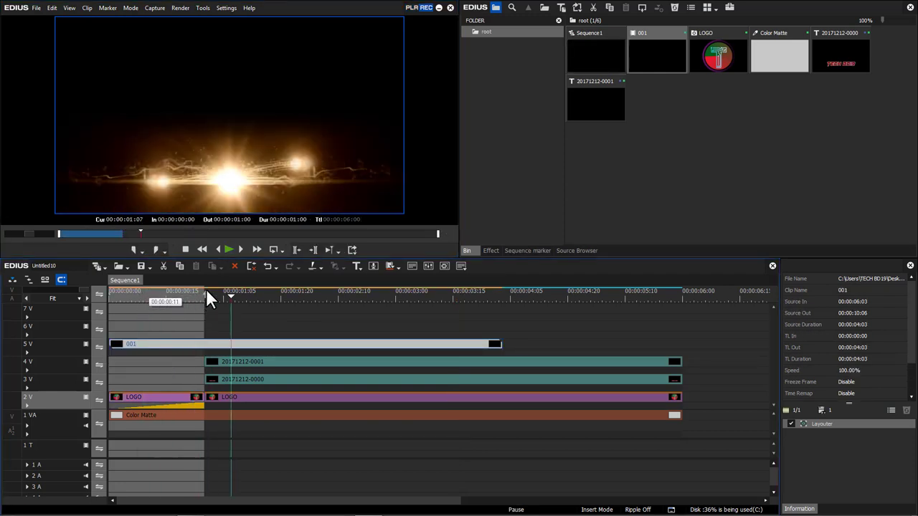
Trim the start of the TECH BD19 title on track 3V to 00:00:01:05, at the flare's burst
{"action": "left_click", "coordinate": [155, 293]}
{"action": "left_click_drag", "start_coordinate": [165, 300], "coordinate": [212, 302]}
{"action": "key", "text": "Right"}
{"action": "key", "text": "Right"}
{"action": "key", "text": "Right"}
{"action": "key", "text": "Right"}
{"action": "key", "text": "Right"}
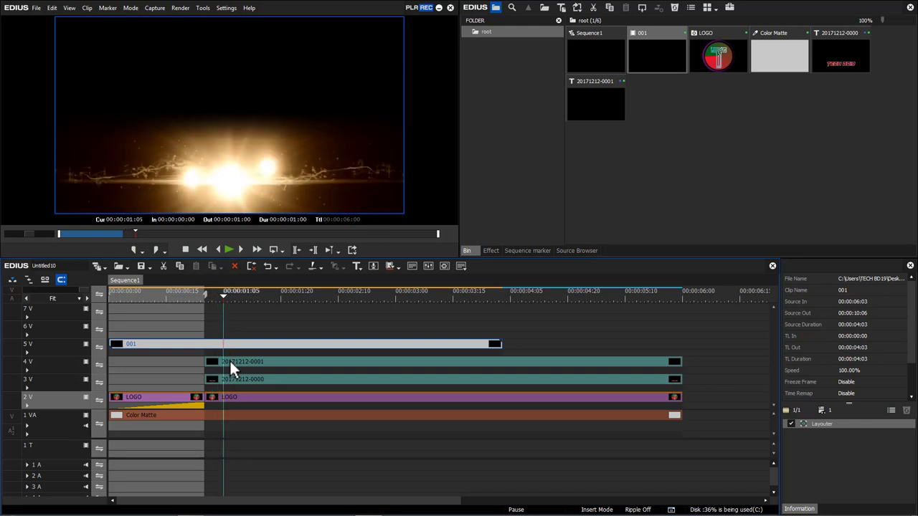
{"action": "left_click", "coordinate": [225, 301]}
{"action": "left_click", "coordinate": [229, 380]}
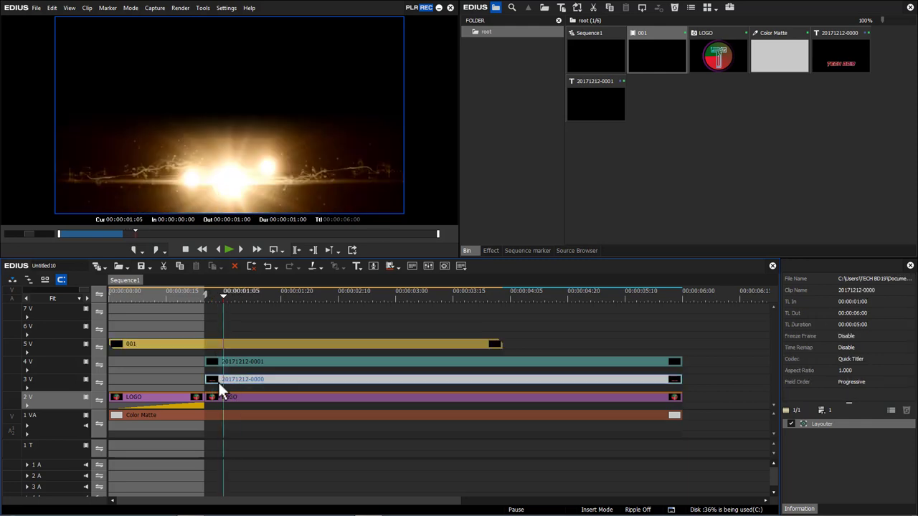
{"action": "left_click_drag", "start_coordinate": [207, 379], "coordinate": [222, 388]}
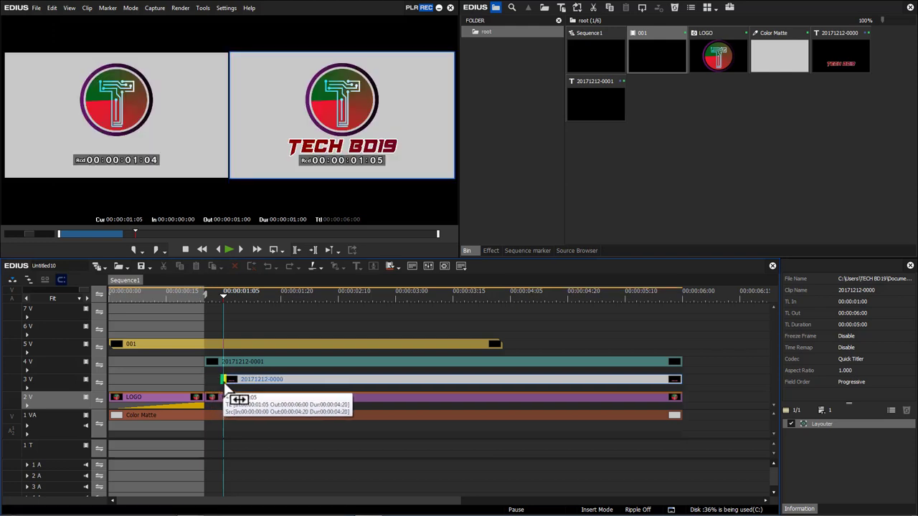
{"action": "key", "text": "space"}
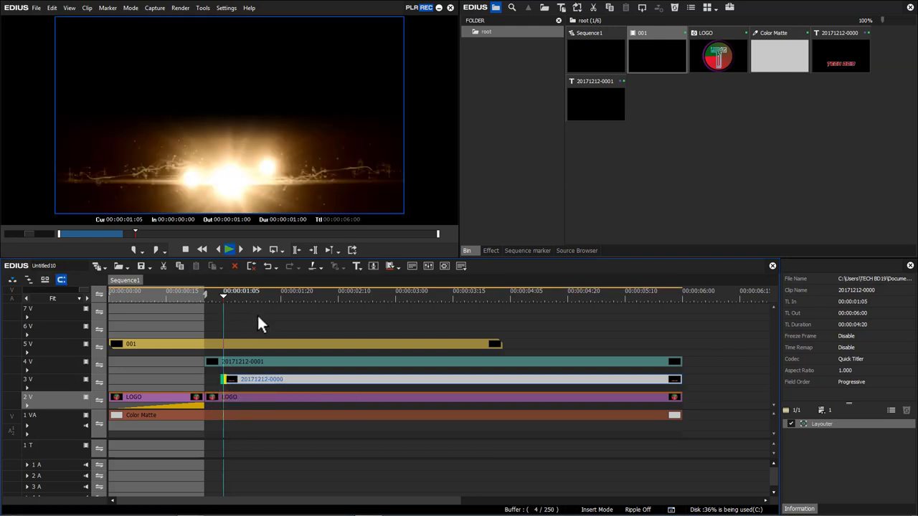
{"action": "key", "text": "space"}
Apply the Screen blend keyer to the 001 clip on track 5V
{"action": "left_click_drag", "start_coordinate": [262, 292], "coordinate": [231, 274]}
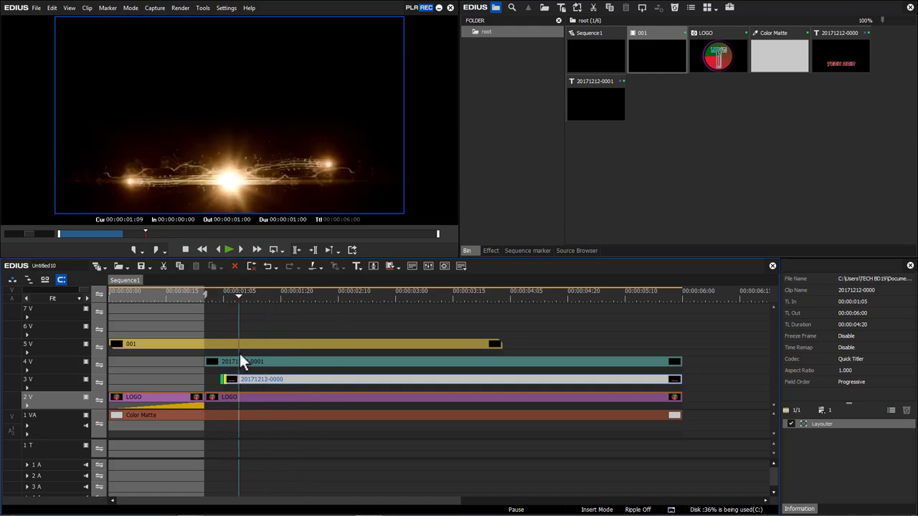
{"action": "left_click", "coordinate": [495, 250]}
{"action": "left_click_drag", "start_coordinate": [550, 138], "coordinate": [545, 218]}
{"action": "double_click", "coordinate": [493, 215]}
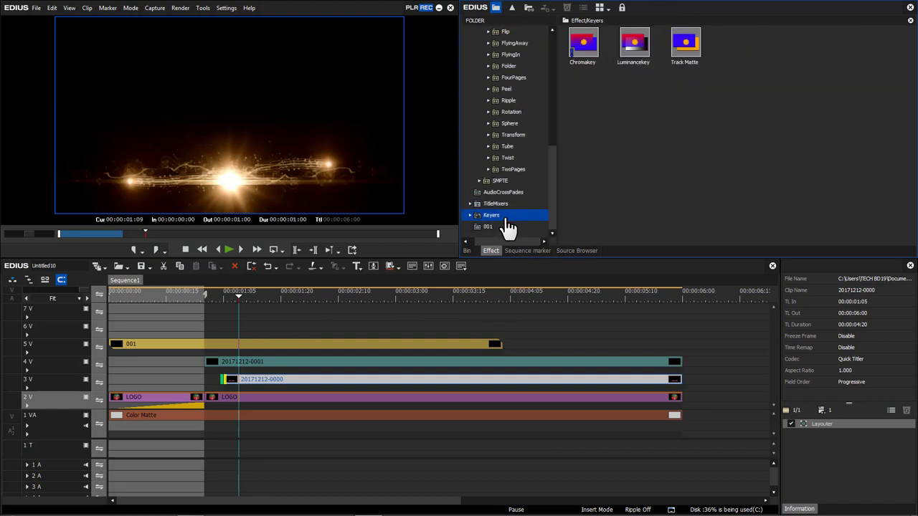
{"action": "left_click", "coordinate": [502, 228]}
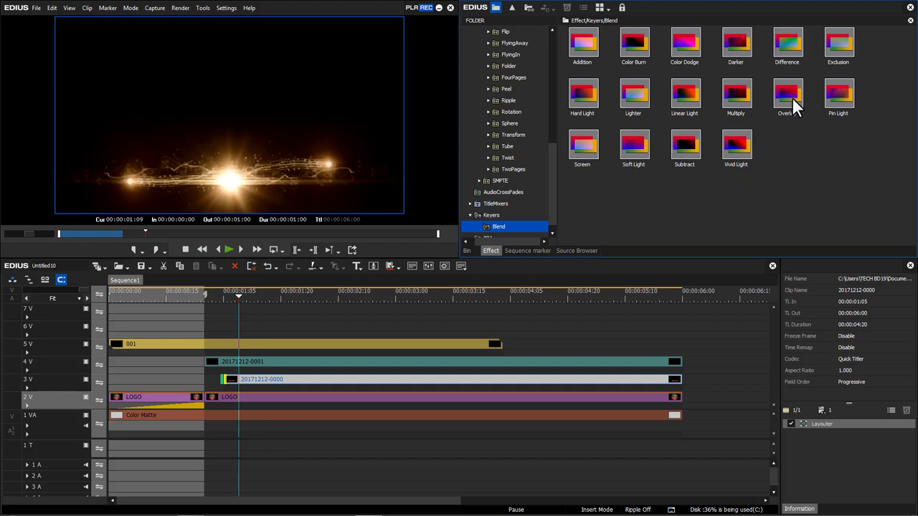
{"action": "left_click_drag", "start_coordinate": [582, 147], "coordinate": [227, 351]}
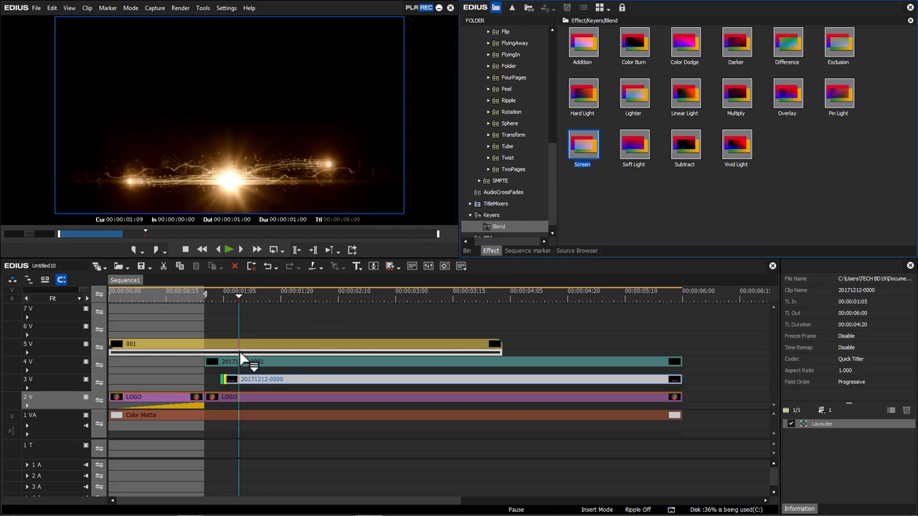
{"action": "left_click_drag", "start_coordinate": [236, 352], "coordinate": [235, 352]}
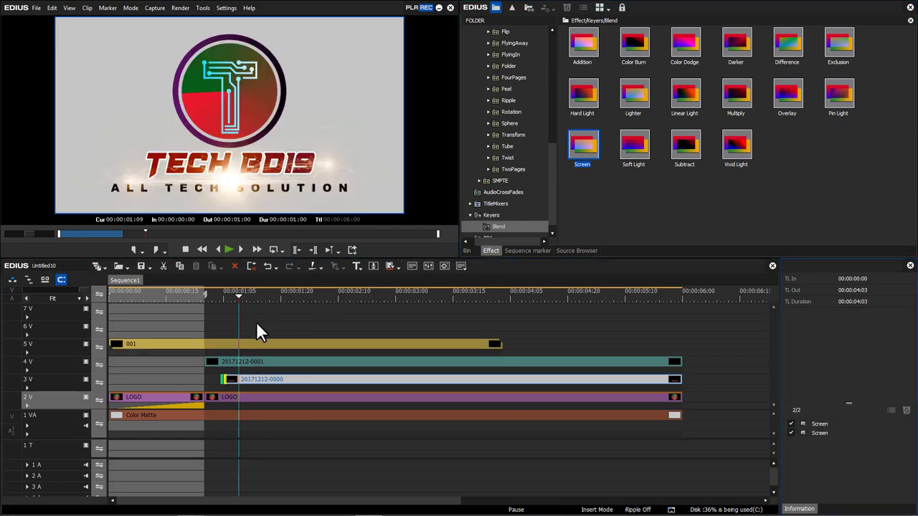
Play back and scrub through the flare burst to examine how it blends with the logo and titles
{"action": "left_click", "coordinate": [189, 294]}
{"action": "key", "text": "space"}
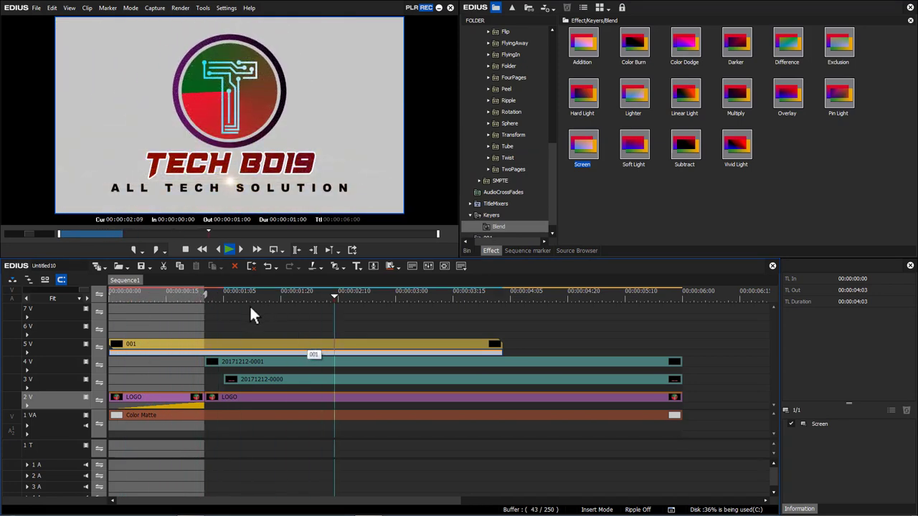
{"action": "left_click", "coordinate": [180, 290]}
{"action": "key", "text": "space"}
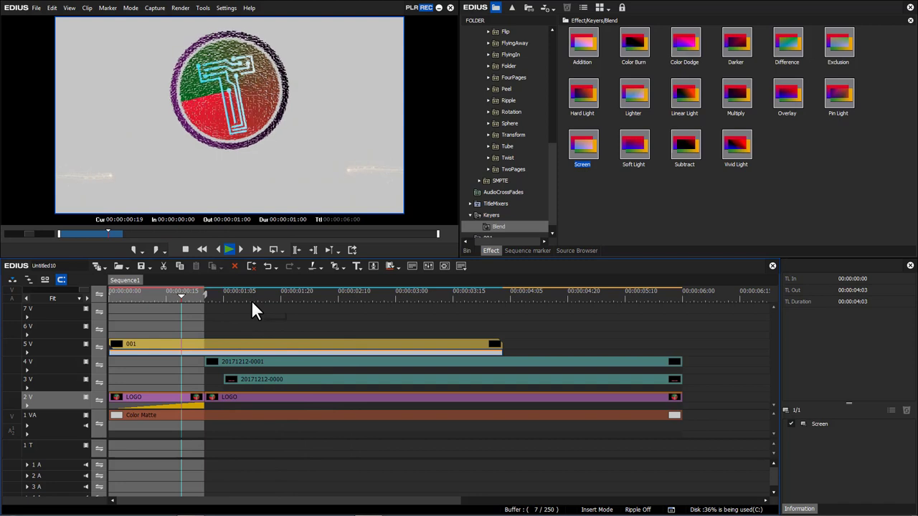
{"action": "key", "text": "space"}
{"action": "left_click_drag", "start_coordinate": [258, 298], "coordinate": [229, 298]}
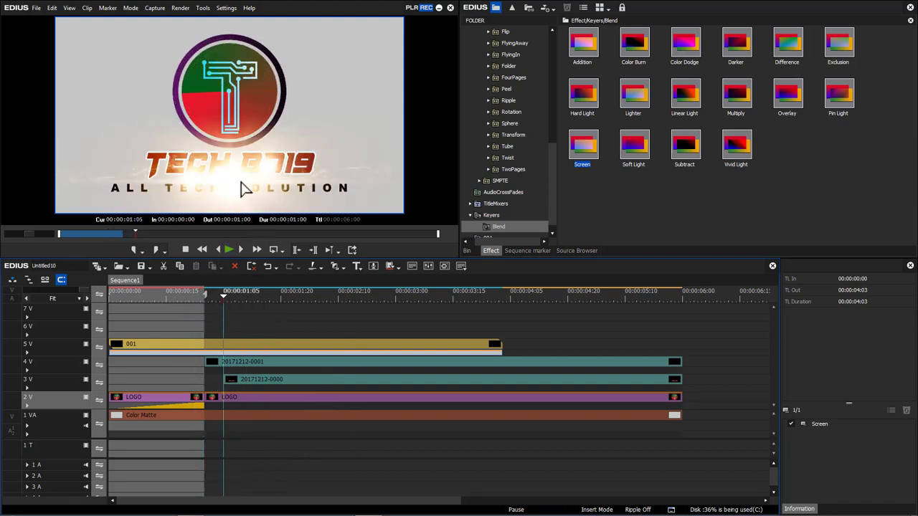
{"action": "key", "text": "Right"}
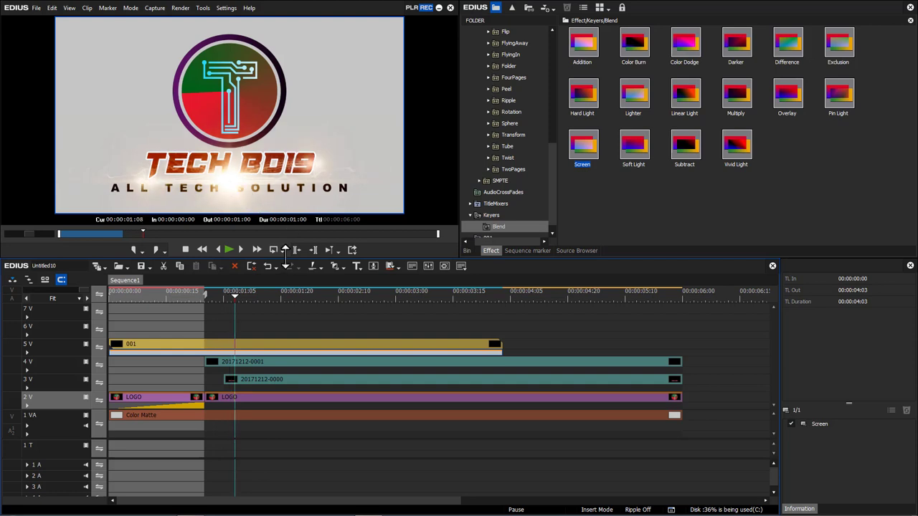
{"action": "left_click", "coordinate": [239, 294]}
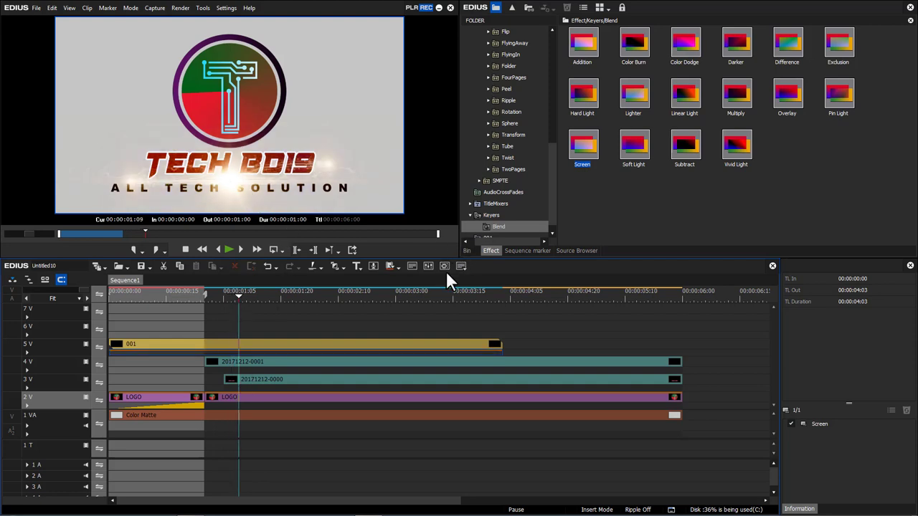
Apply the 2D Border Wipe transition to the start of the TECH BD19 title on track 3V and select it for editing
{"action": "left_click_drag", "start_coordinate": [553, 189], "coordinate": [554, 63]}
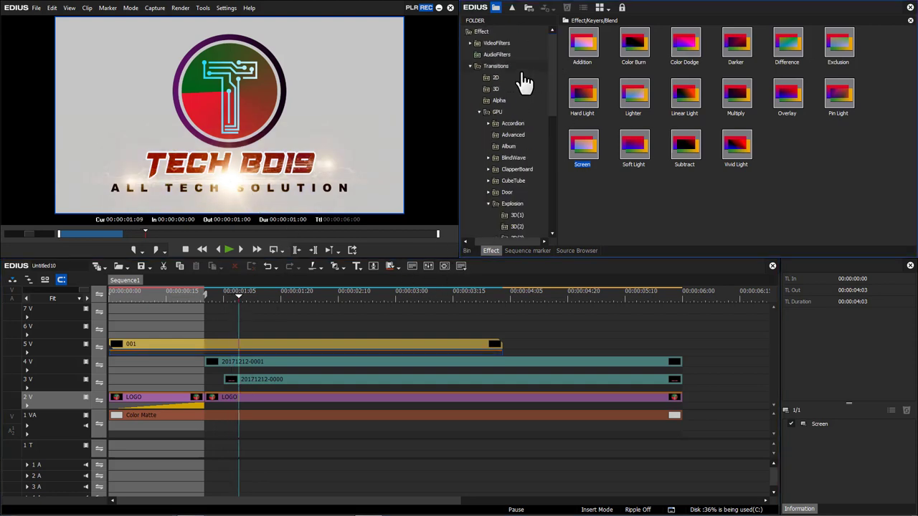
{"action": "left_click", "coordinate": [495, 77]}
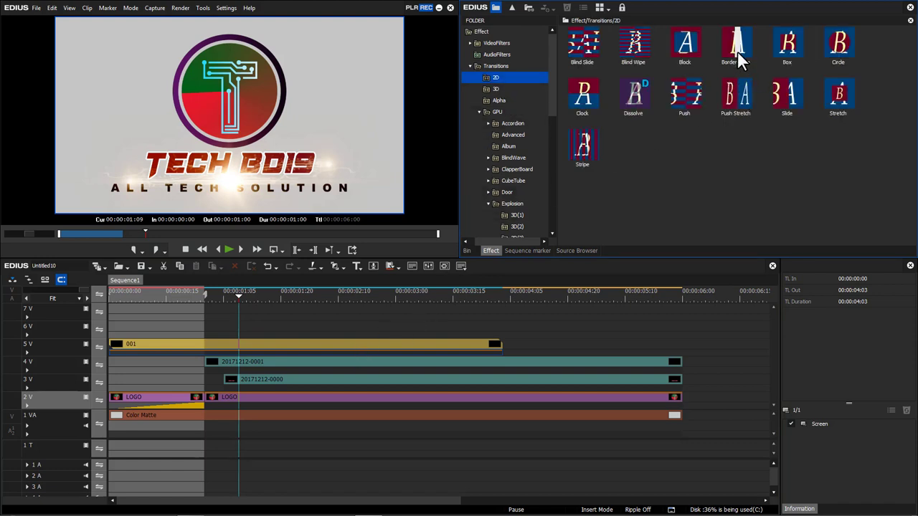
{"action": "left_click_drag", "start_coordinate": [737, 45], "coordinate": [269, 389]}
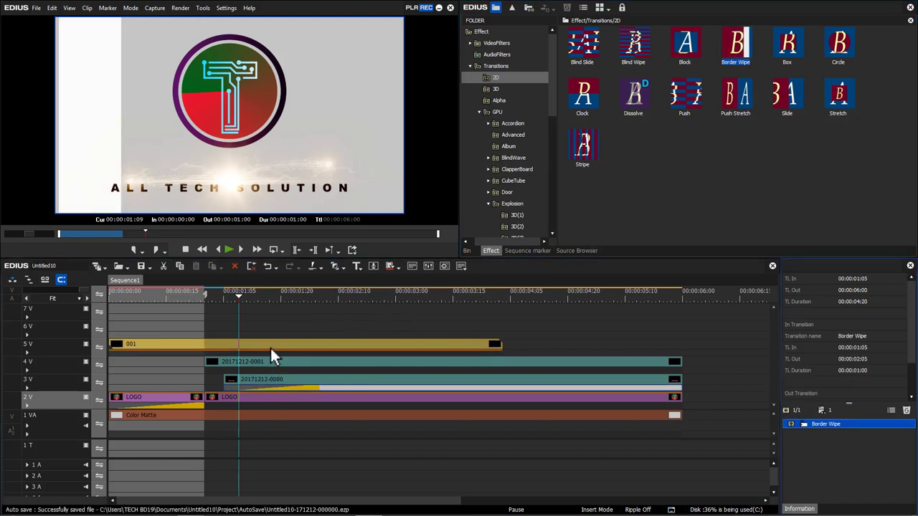
{"action": "left_click_drag", "start_coordinate": [241, 294], "coordinate": [269, 298]}
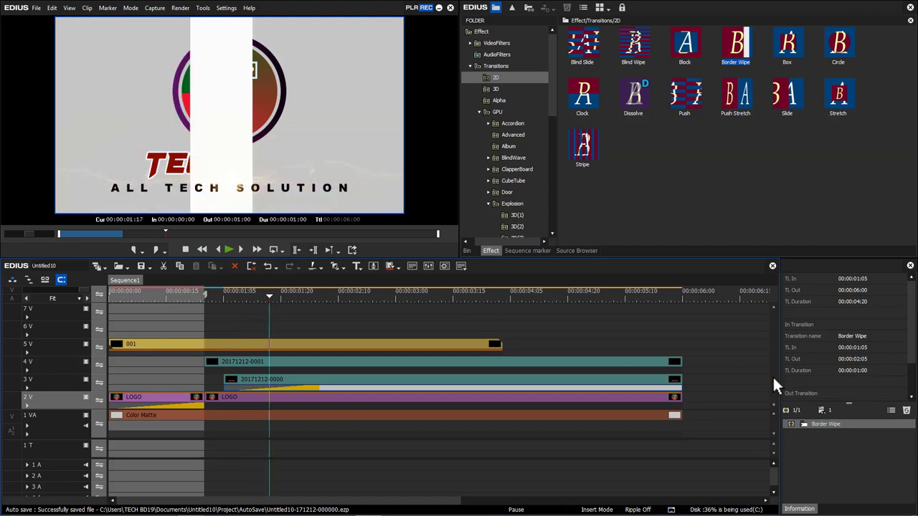
{"action": "left_click", "coordinate": [826, 423]}
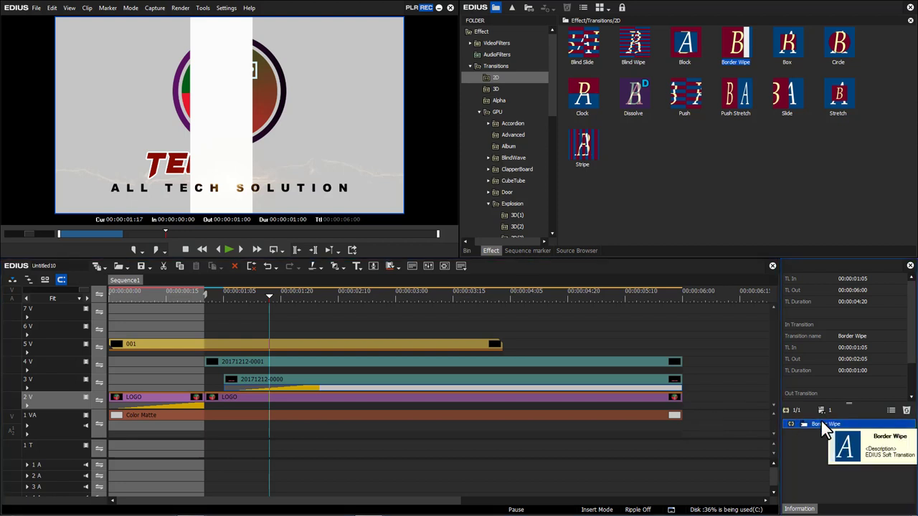
Set the Border Wipe on the TECH BD19 title to the style that opens outward from the centre, and preview it
{"action": "double_click", "coordinate": [822, 423]}
{"action": "left_click_drag", "start_coordinate": [661, 56], "coordinate": [476, 152]}
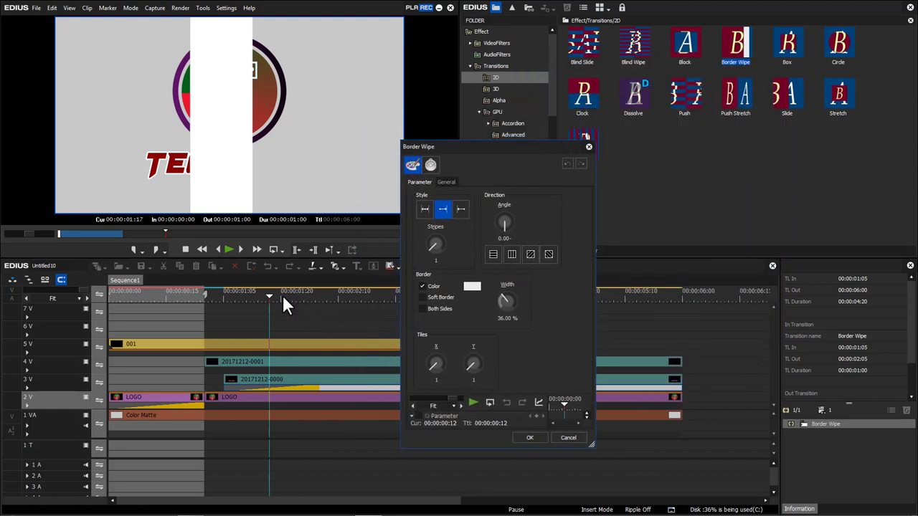
{"action": "left_click_drag", "start_coordinate": [269, 295], "coordinate": [225, 303]}
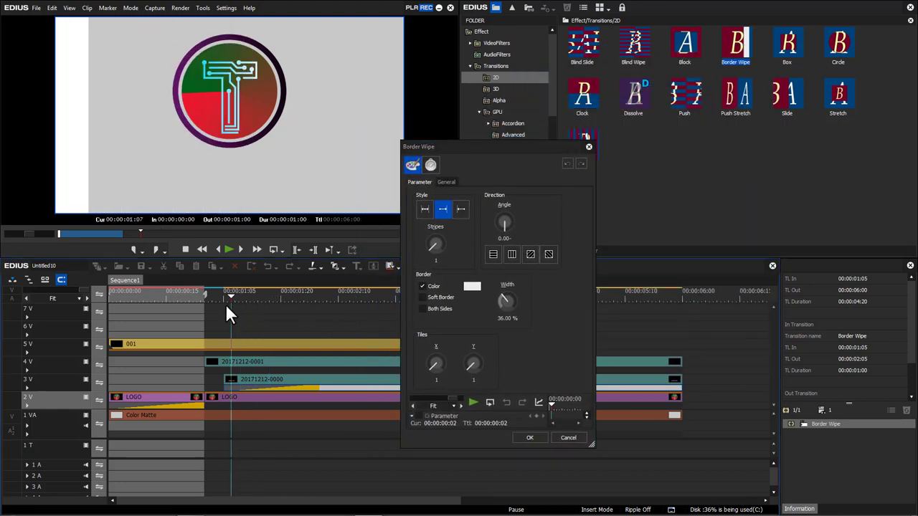
{"action": "key", "text": "space"}
{"action": "key", "text": "space"}
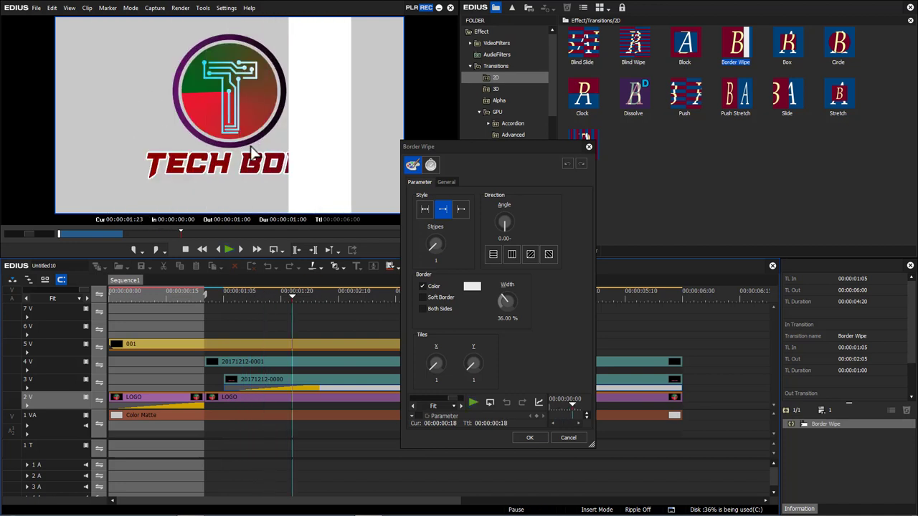
{"action": "left_click", "coordinate": [424, 209]}
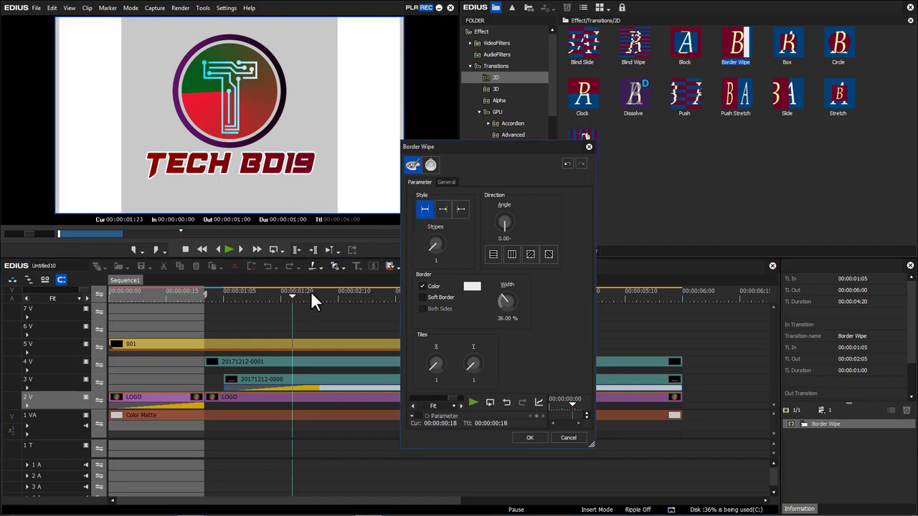
{"action": "key", "text": "space"}
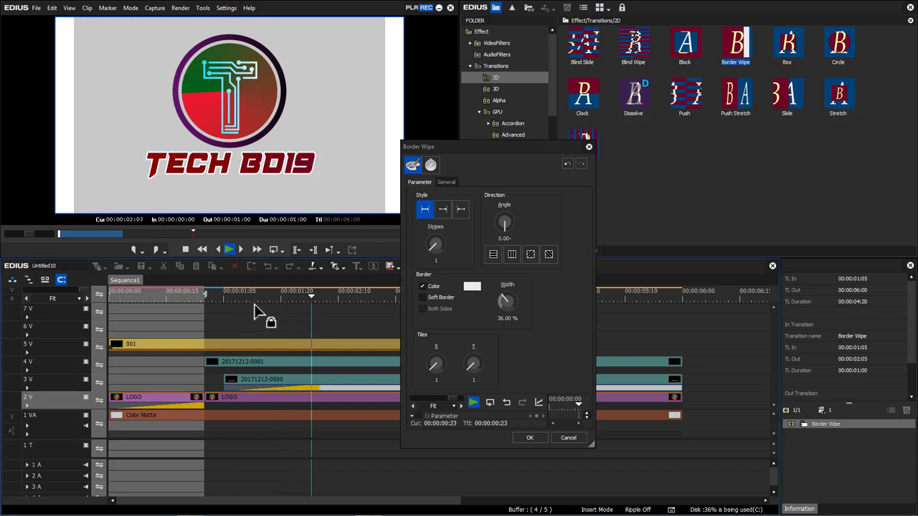
{"action": "left_click_drag", "start_coordinate": [259, 294], "coordinate": [263, 295]}
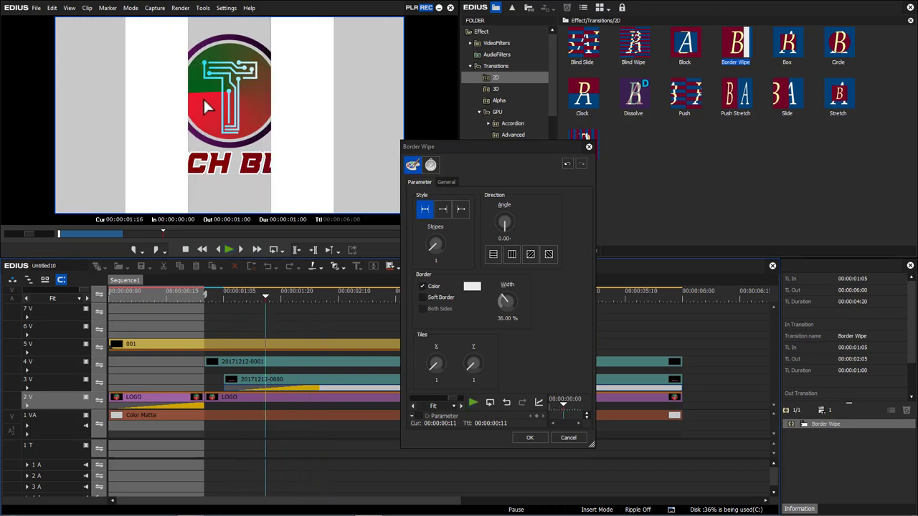
Turn off the wipe's border colour, enable Soft Border with a width of 26.90 %, and accept the Border Wipe settings
{"action": "left_click", "coordinate": [429, 286]}
{"action": "left_click", "coordinate": [246, 294]}
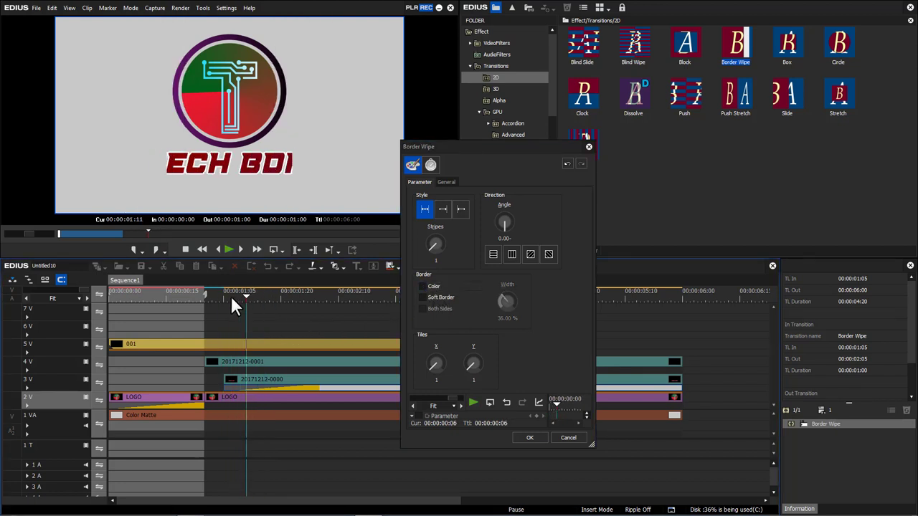
{"action": "left_click_drag", "start_coordinate": [231, 296], "coordinate": [250, 297]}
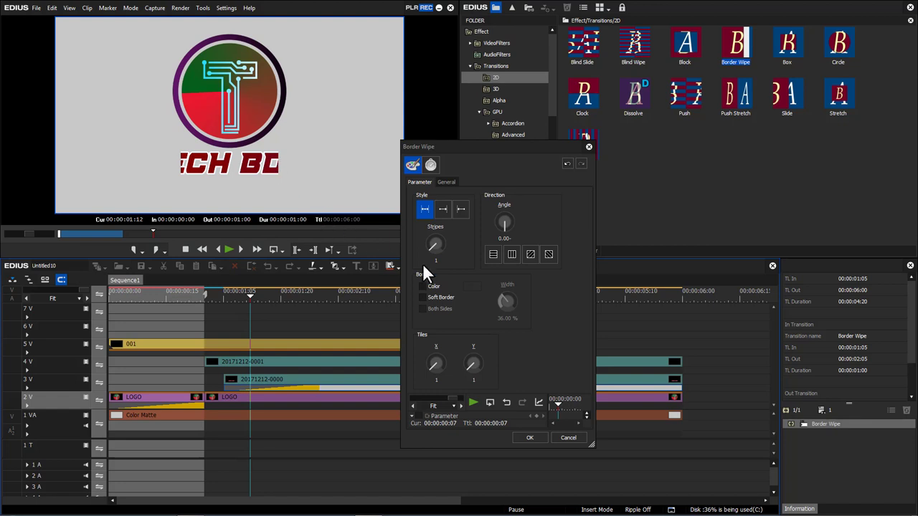
{"action": "left_click", "coordinate": [423, 296]}
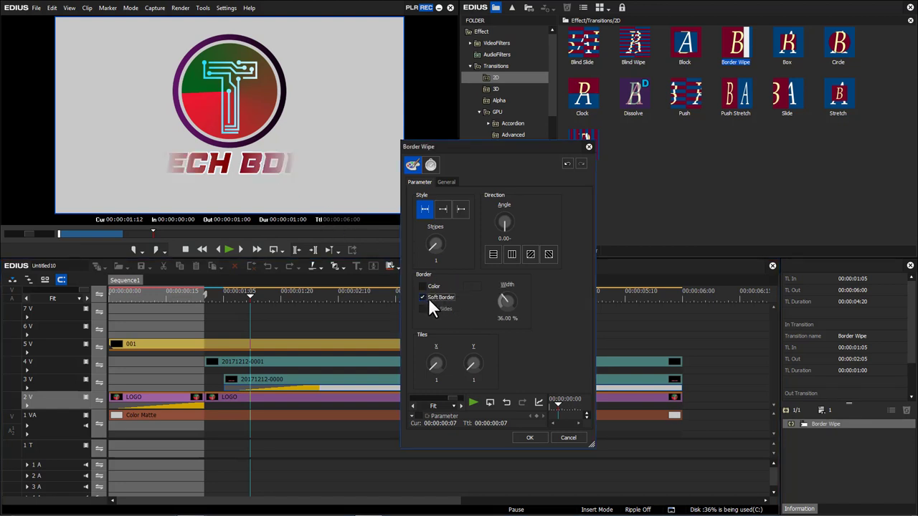
{"action": "left_click_drag", "start_coordinate": [503, 301], "coordinate": [503, 298]}
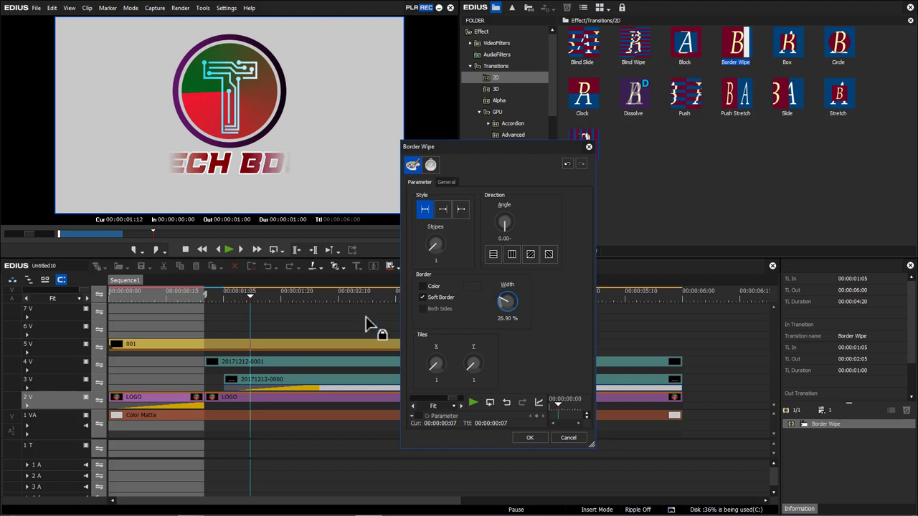
{"action": "left_click", "coordinate": [227, 299]}
{"action": "key", "text": "space"}
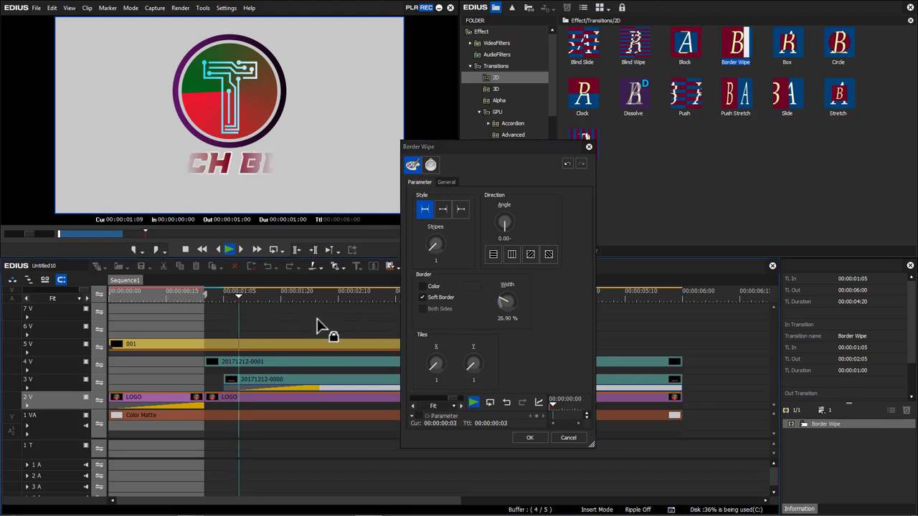
{"action": "left_click", "coordinate": [528, 438]}
Play back the title reveal and trim the start of the ALL TECH SOLUTION title on track 4V to 00:00:01:16
{"action": "left_click", "coordinate": [192, 289]}
{"action": "key", "text": "space"}
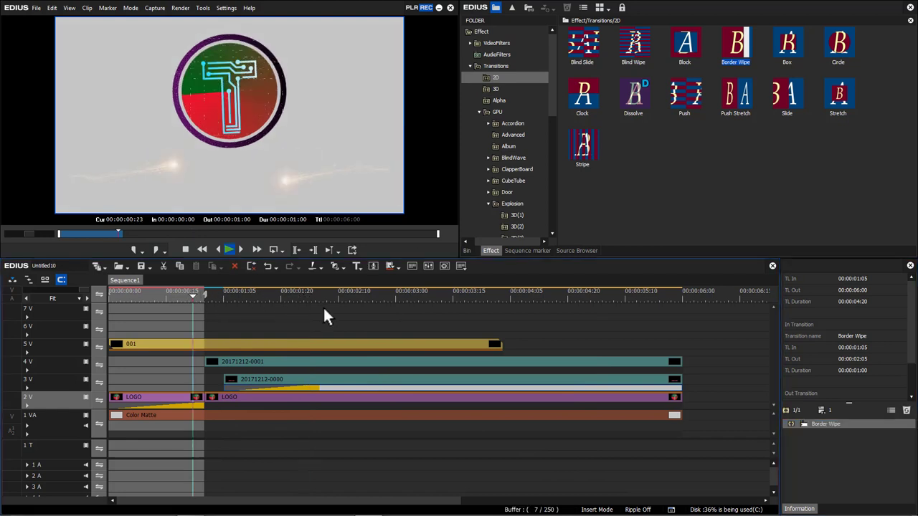
{"action": "left_click", "coordinate": [217, 291]}
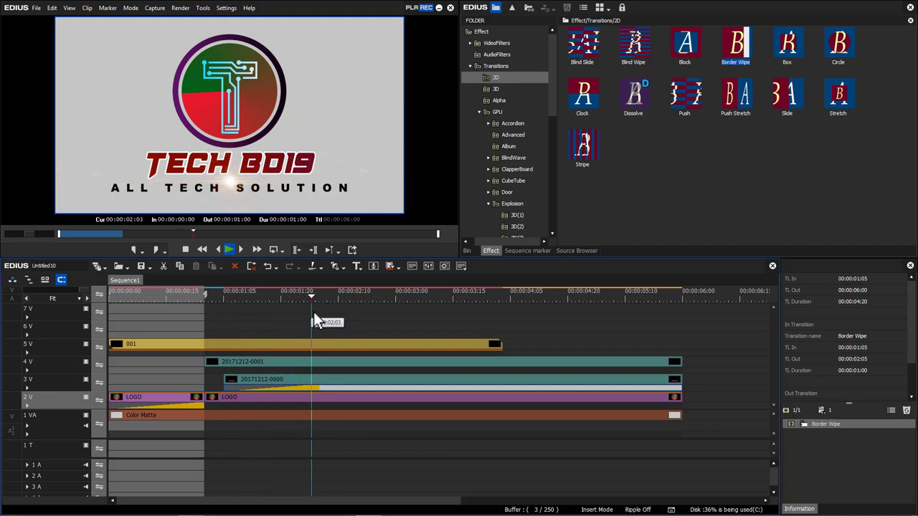
{"action": "key", "text": "space"}
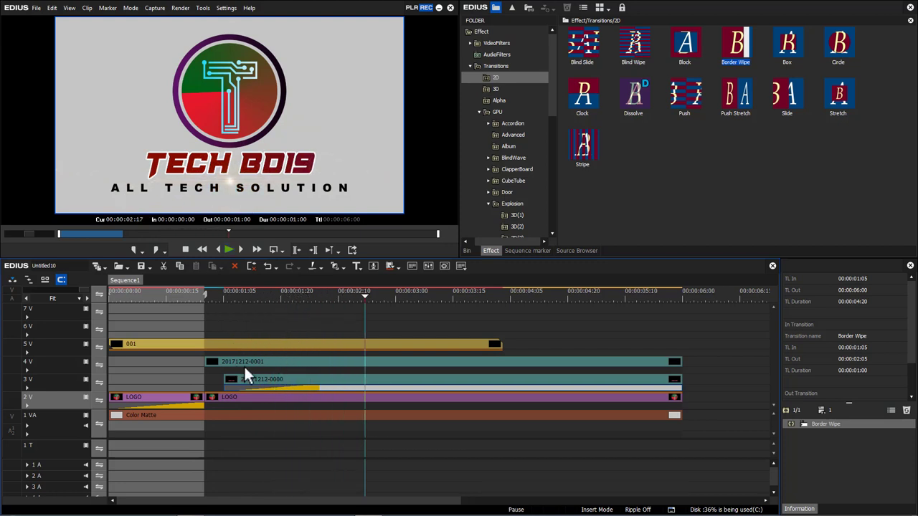
{"action": "left_click_drag", "start_coordinate": [205, 361], "coordinate": [260, 319]}
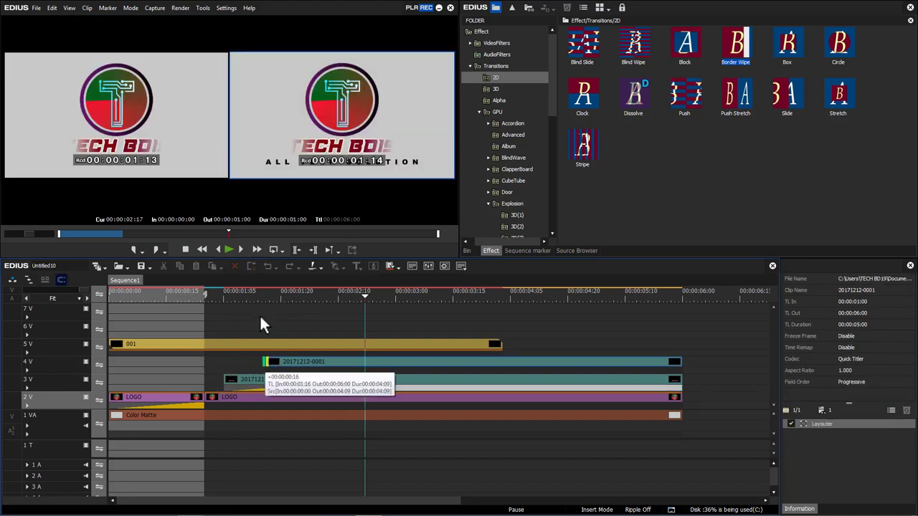
Apply the 2D Dissolve transition to the start of the ALL TECH SOLUTION title on track 4V
{"action": "left_click", "coordinate": [224, 294]}
{"action": "left_click", "coordinate": [274, 292]}
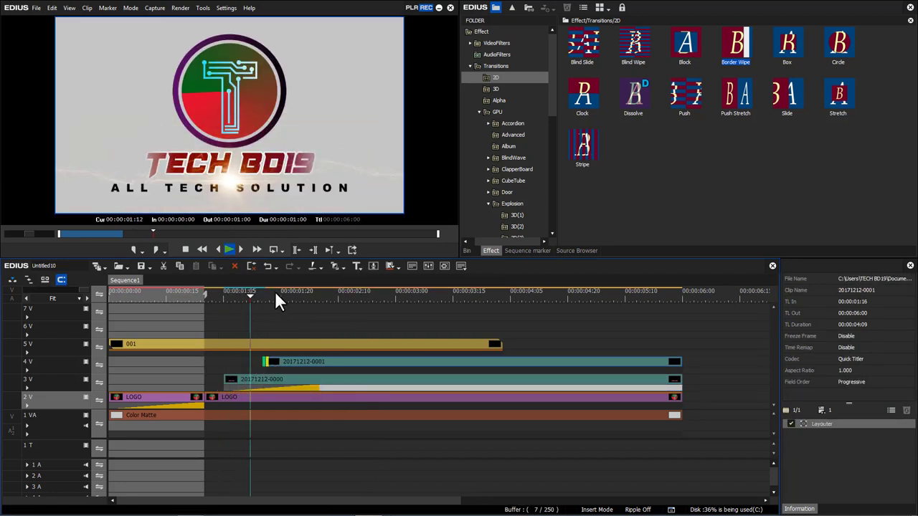
{"action": "left_click", "coordinate": [285, 365]}
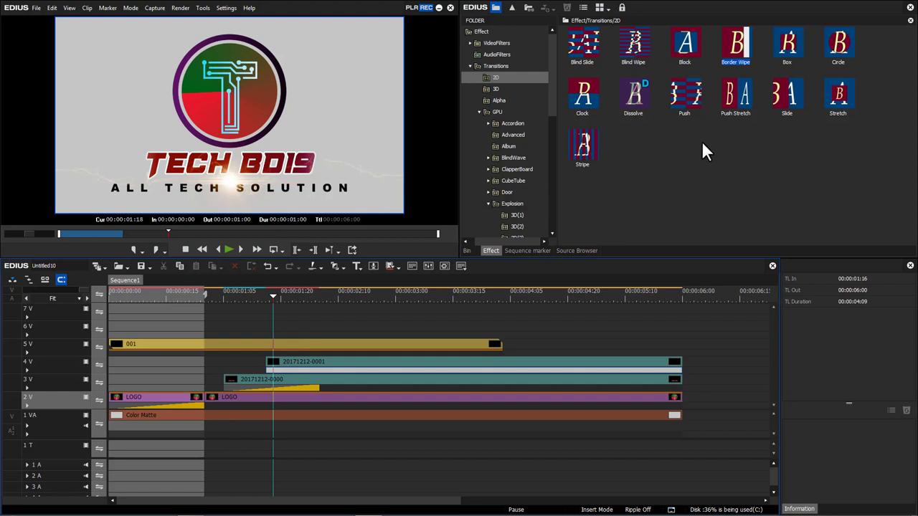
{"action": "left_click_drag", "start_coordinate": [638, 91], "coordinate": [293, 373]}
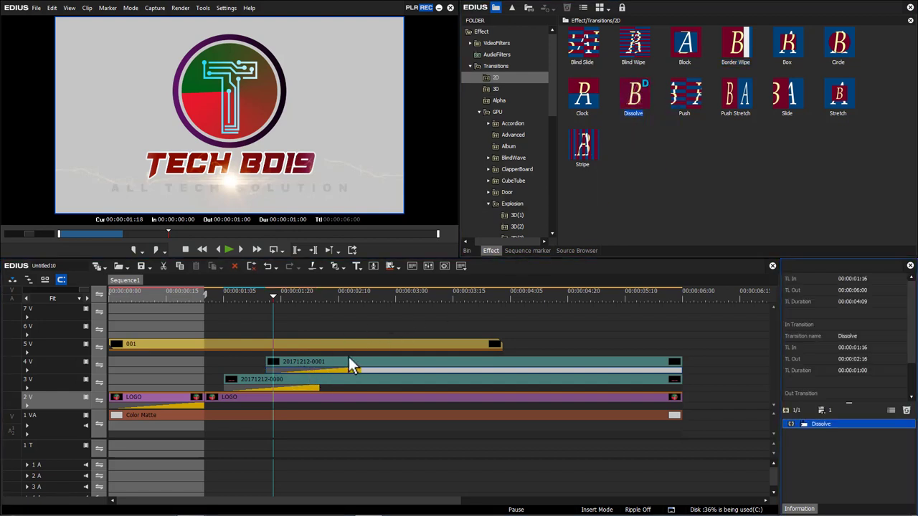
Play back the intro, including from its very beginning, to examine the timing of the logo, flare and title reveals
{"action": "left_click", "coordinate": [244, 297]}
{"action": "key", "text": "space"}
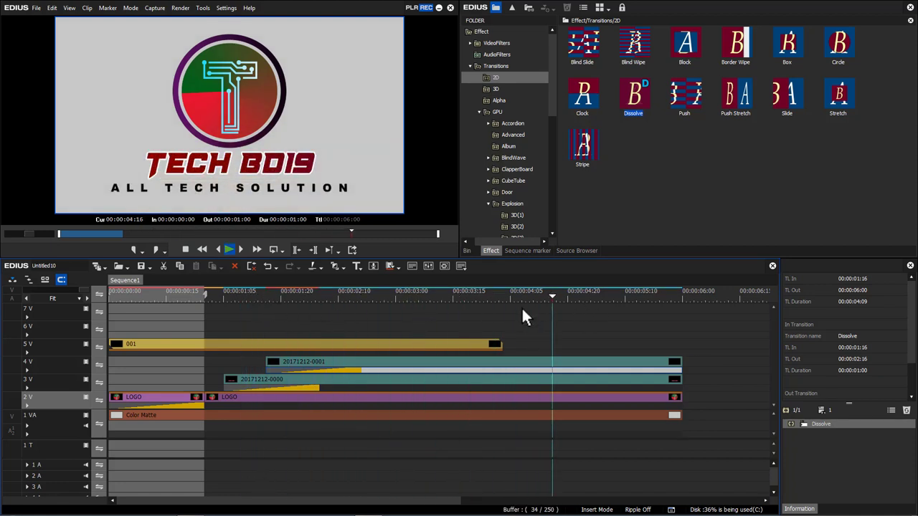
{"action": "key", "text": "space"}
{"action": "left_click", "coordinate": [198, 292]}
{"action": "key", "text": "Home"}
{"action": "key", "text": "space"}
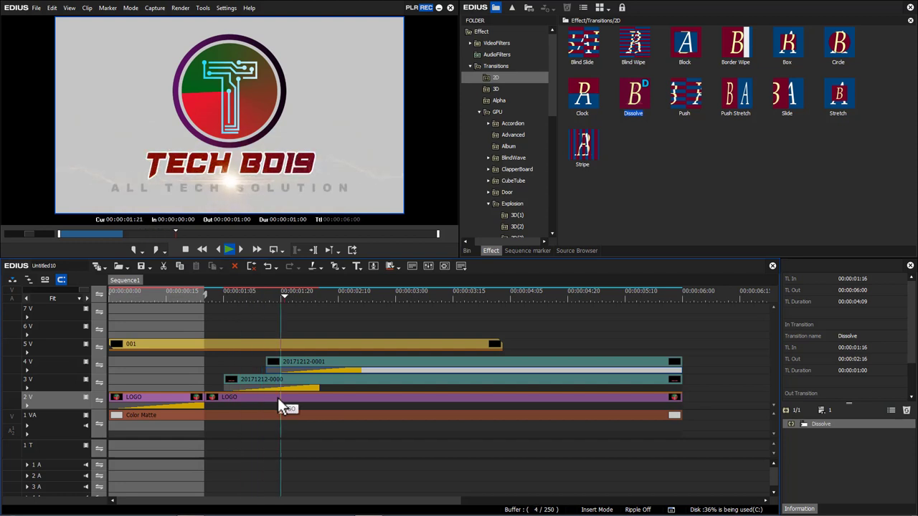
{"action": "key", "text": "space"}
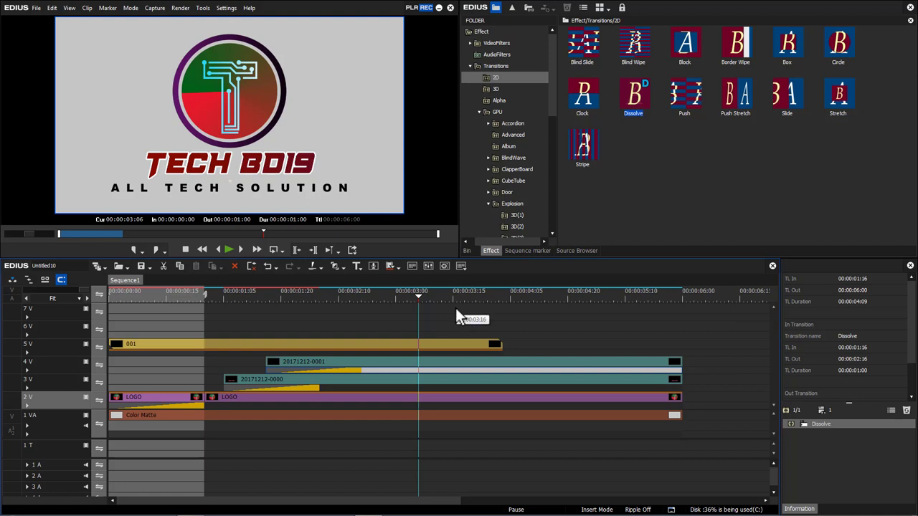
Split the second LOGO clip on track 2V at 00:00:02:21, after both titles have been revealed
{"action": "left_click", "coordinate": [399, 296]}
{"action": "left_click_drag", "start_coordinate": [399, 296], "coordinate": [380, 296]}
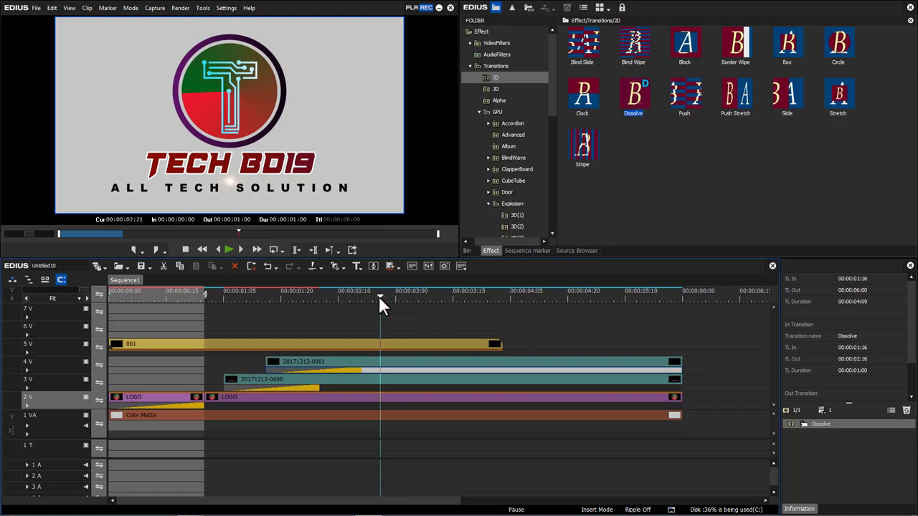
{"action": "left_click", "coordinate": [396, 399]}
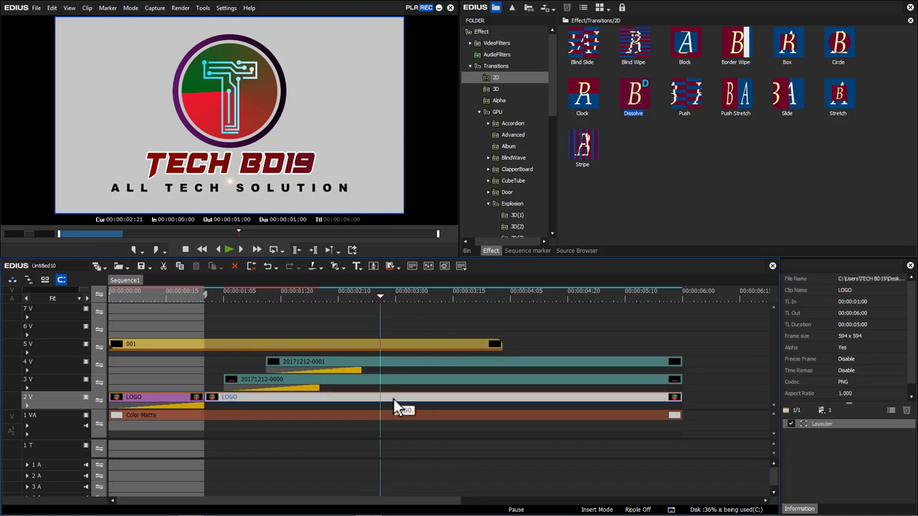
{"action": "left_click_drag", "start_coordinate": [375, 296], "coordinate": [361, 294]}
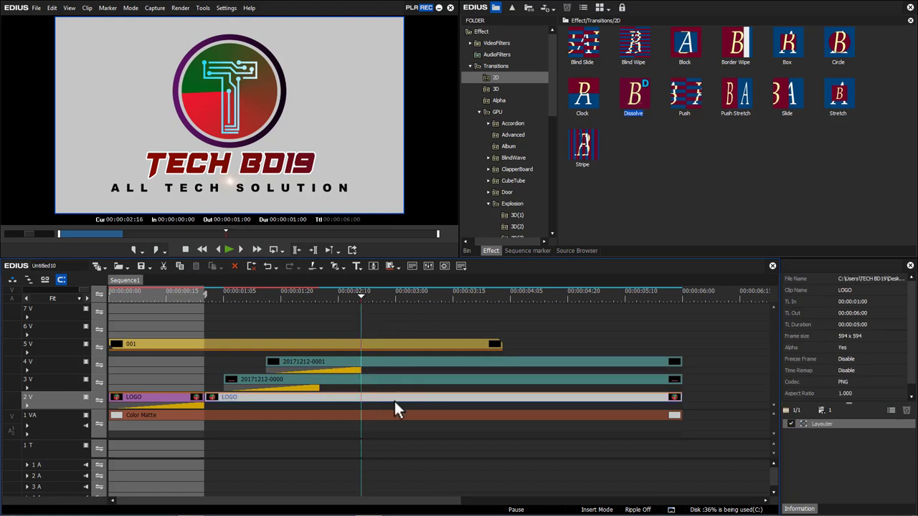
{"action": "key", "text": "space"}
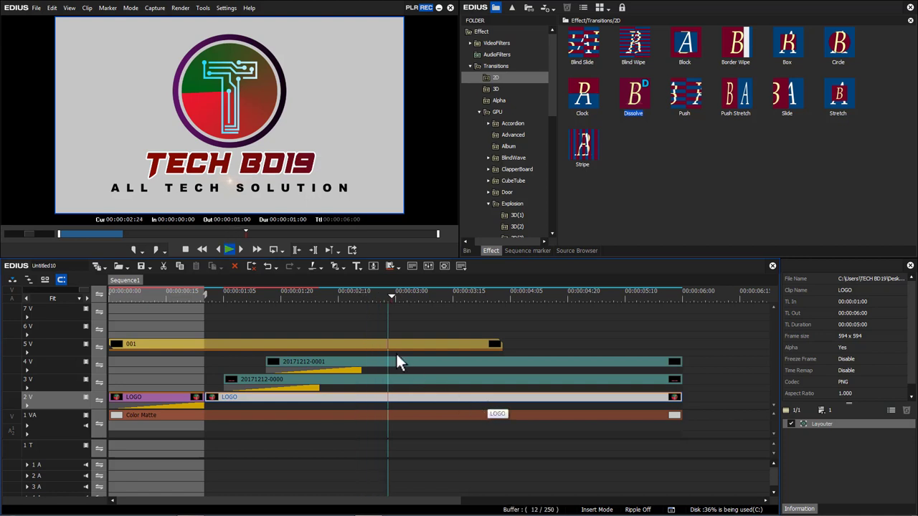
{"action": "key", "text": "space"}
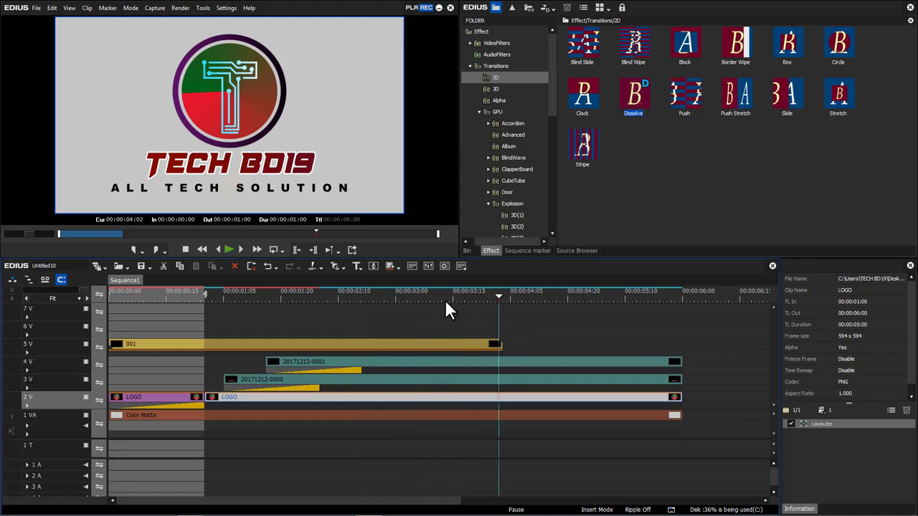
{"action": "left_click", "coordinate": [380, 291]}
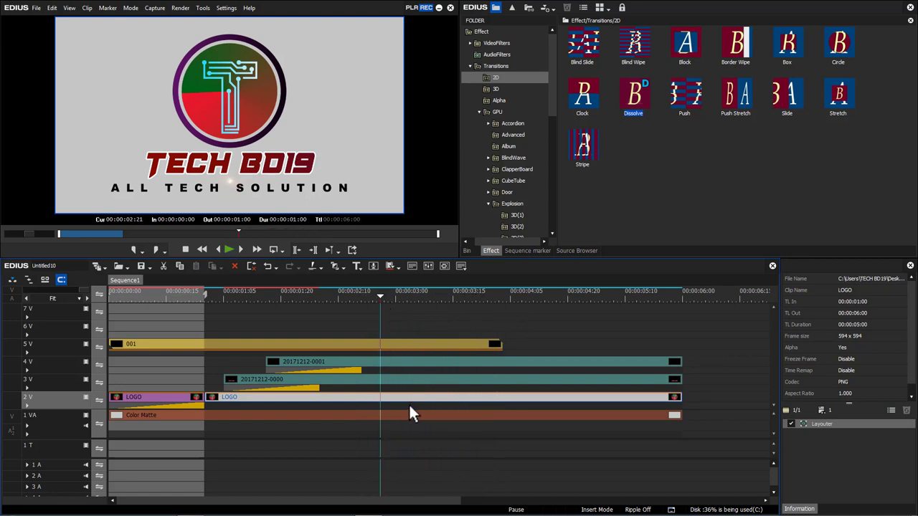
{"action": "key", "text": "c"}
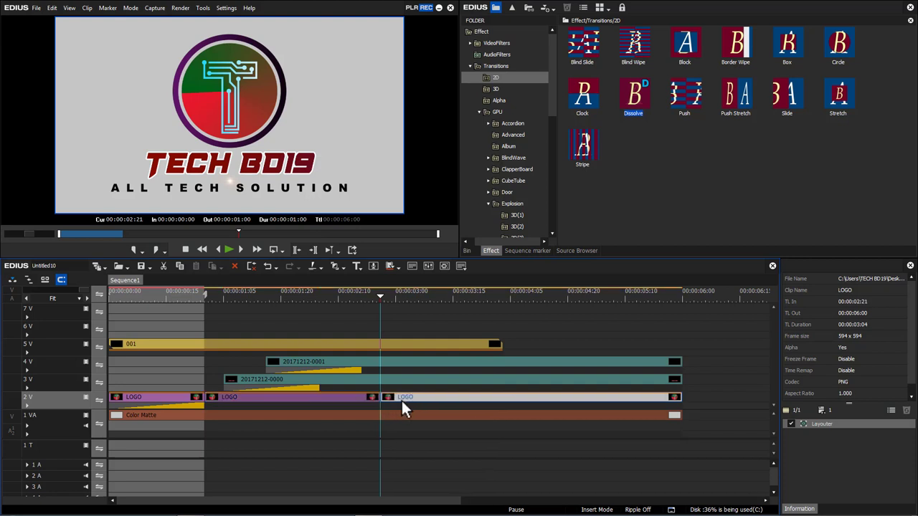
Split the last LOGO segment on track 2V again at 00:00:03:24
{"action": "key", "text": "space"}
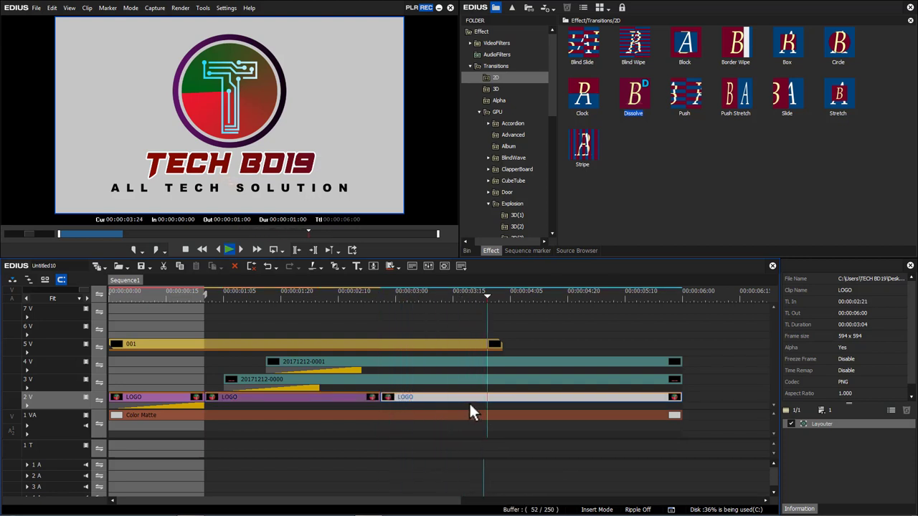
{"action": "left_click_drag", "start_coordinate": [535, 300], "coordinate": [486, 303]}
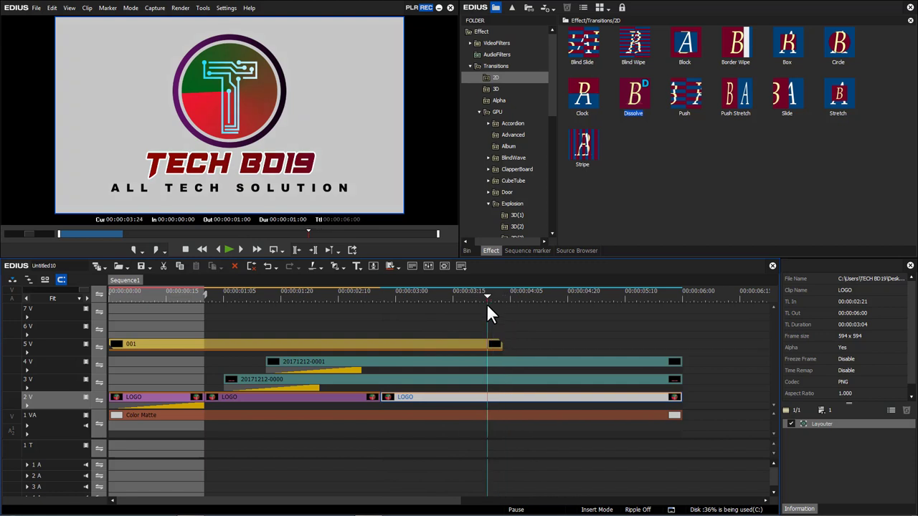
{"action": "key", "text": "c"}
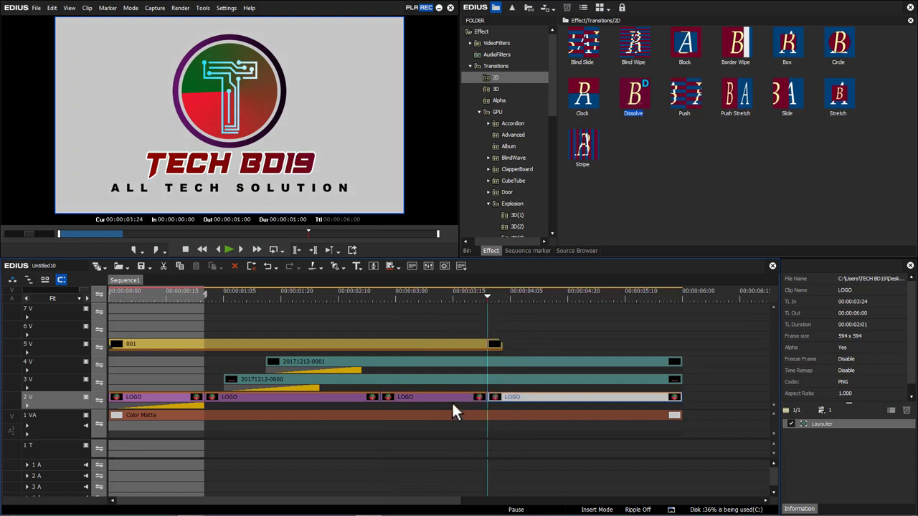
Apply the Mask video filter to the LOGO segment between 00:00:02:21 and 00:00:03:24 on track 2V
{"action": "left_click", "coordinate": [464, 400]}
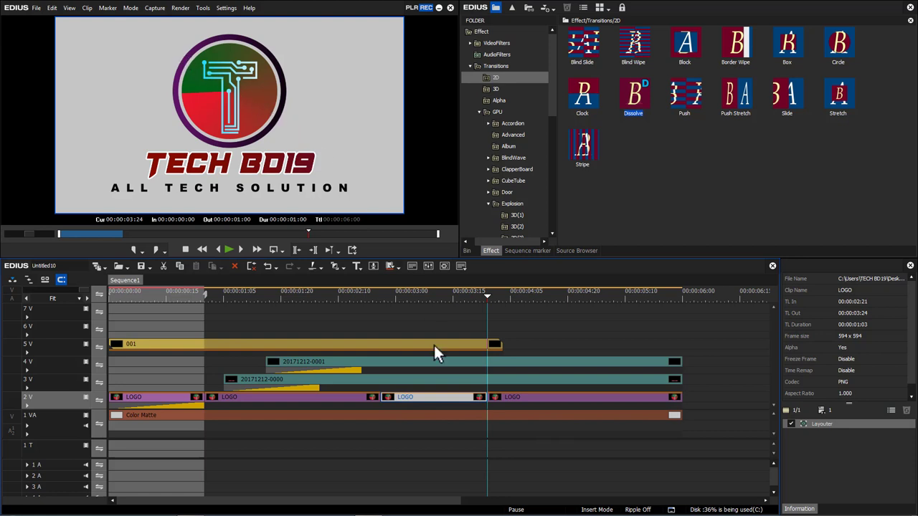
{"action": "left_click", "coordinate": [420, 303]}
{"action": "left_click", "coordinate": [417, 294]}
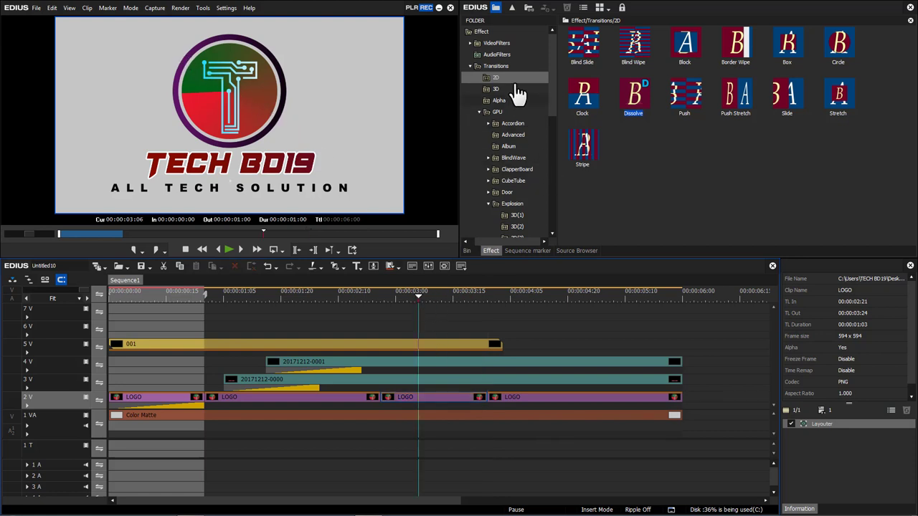
{"action": "left_click", "coordinate": [495, 44]}
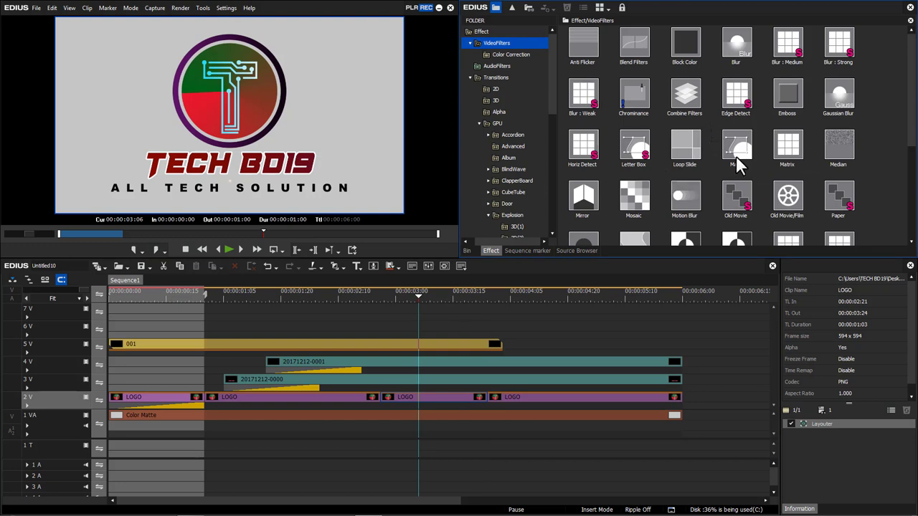
{"action": "left_click_drag", "start_coordinate": [738, 151], "coordinate": [427, 401]}
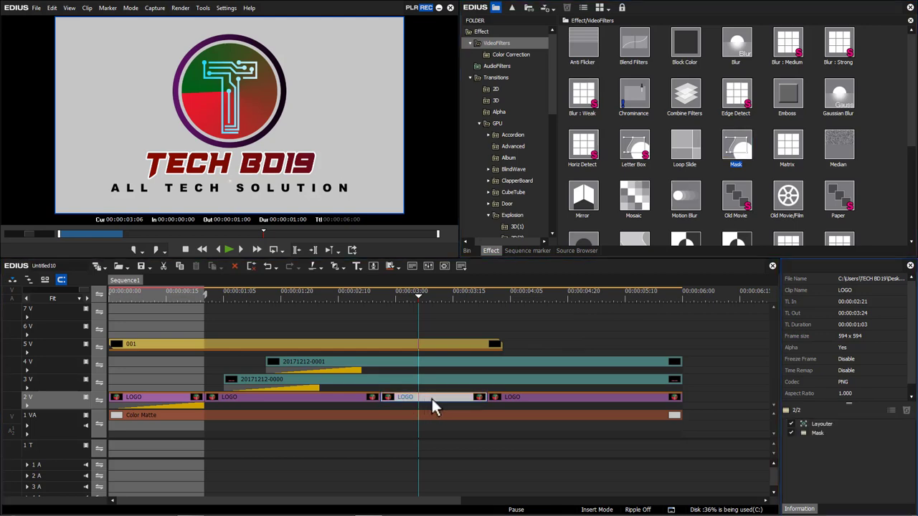
Draw a tall, narrow rectangular mask shape at the left edge of the logo in the Mask filter's settings
{"action": "double_click", "coordinate": [820, 430]}
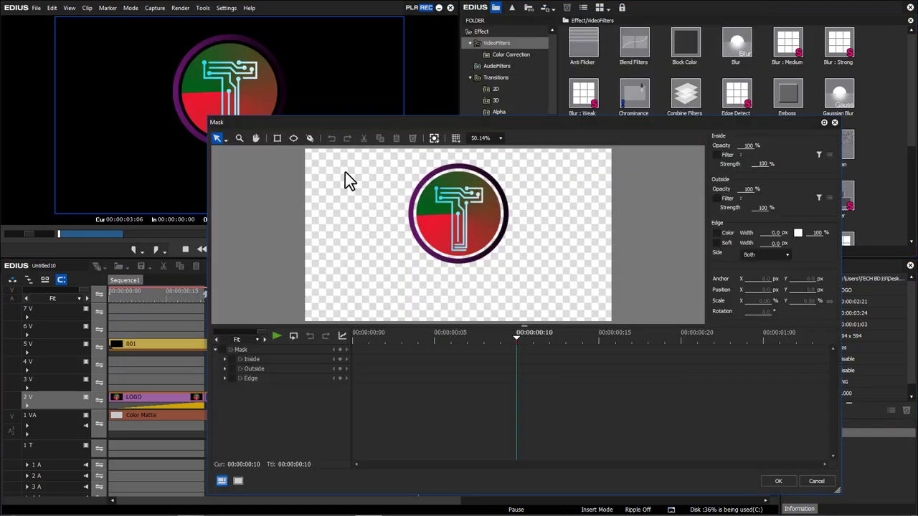
{"action": "left_click", "coordinate": [456, 138]}
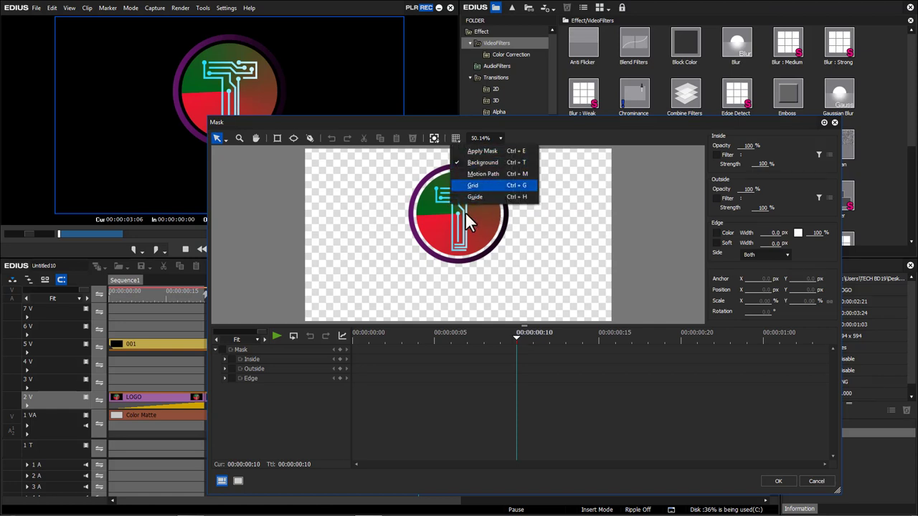
{"action": "left_click", "coordinate": [509, 126]}
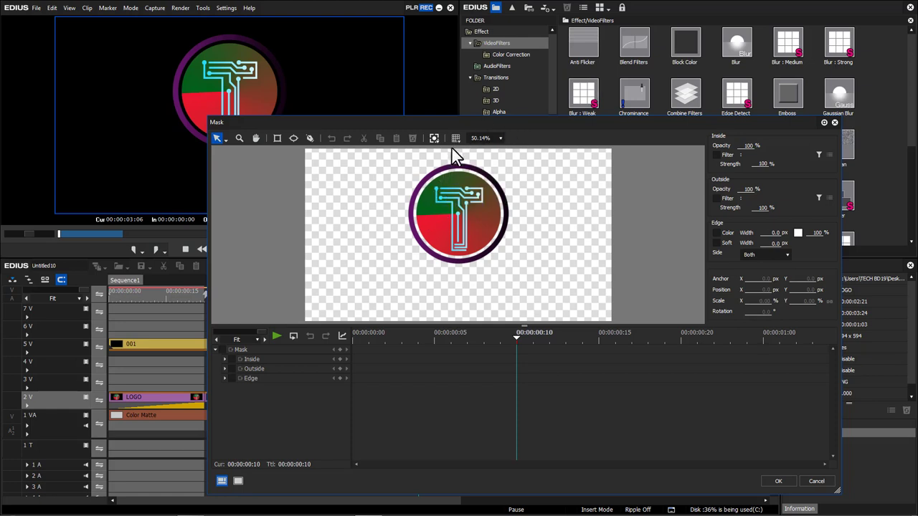
{"action": "left_click", "coordinate": [456, 139]}
{"action": "left_click", "coordinate": [493, 126]}
{"action": "left_click", "coordinate": [278, 139]}
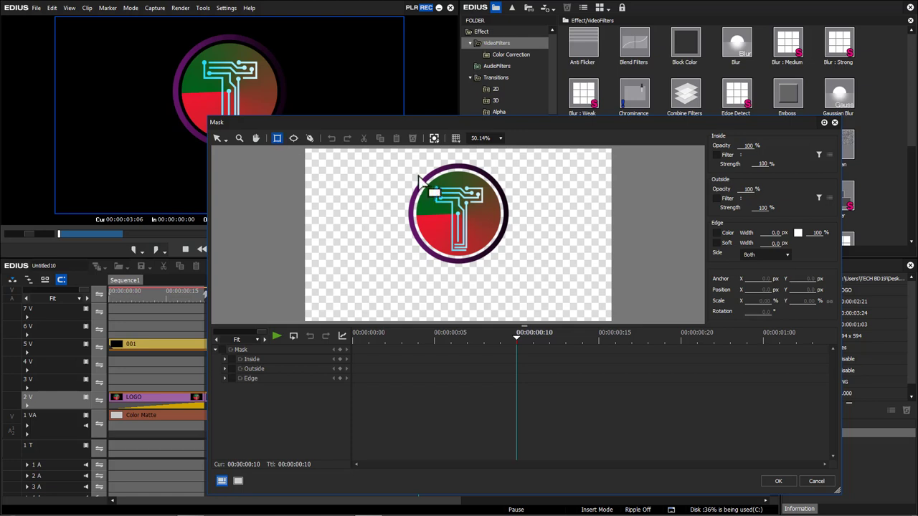
{"action": "left_click_drag", "start_coordinate": [387, 160], "coordinate": [415, 322]}
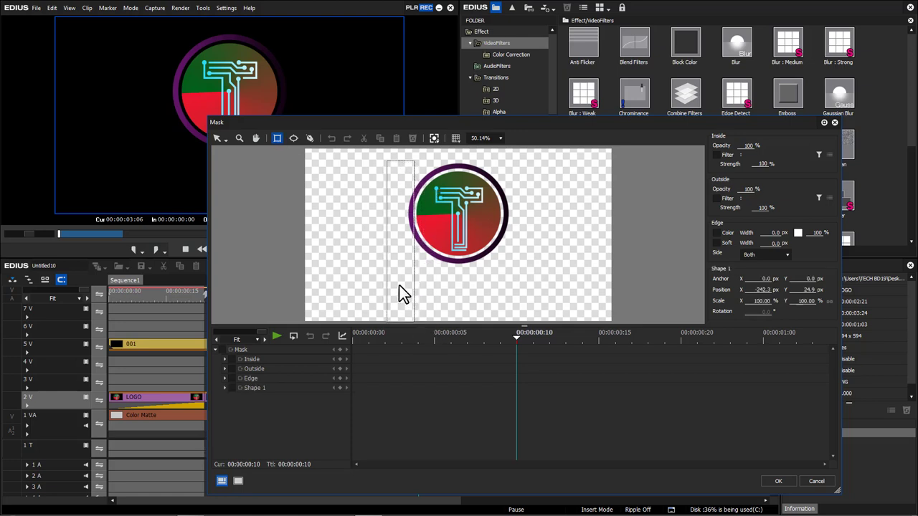
Tilt the mask rectangle 19.6°, scale it to 66.68% by 131.61%, and place it diagonally across the logo
{"action": "left_click_drag", "start_coordinate": [414, 262], "coordinate": [475, 245]}
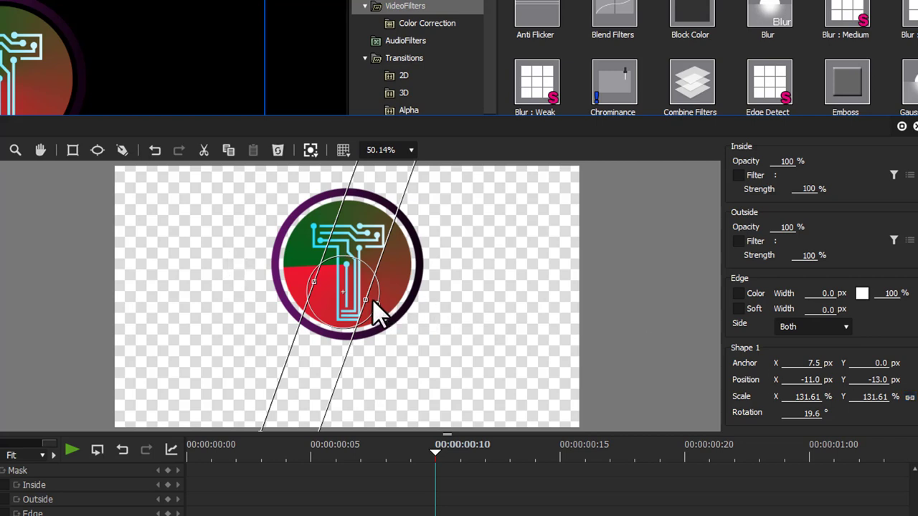
{"action": "left_click_drag", "start_coordinate": [369, 307], "coordinate": [276, 301]}
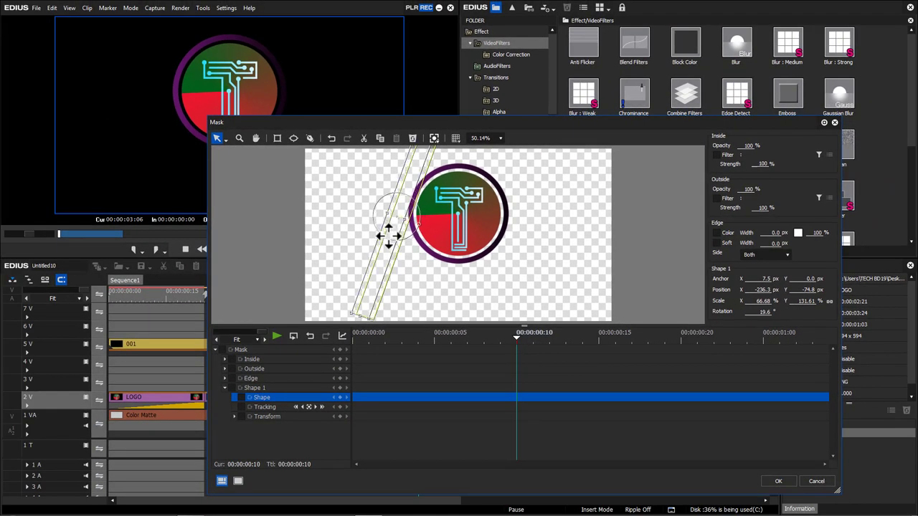
{"action": "left_click_drag", "start_coordinate": [387, 235], "coordinate": [436, 252]}
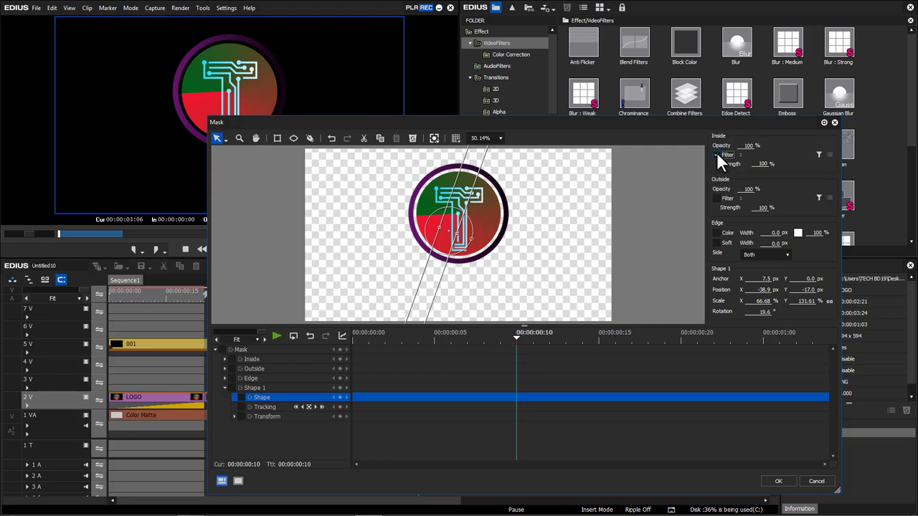
Enable a filter inside the mask shape and choose Soft Focus for it
{"action": "left_click", "coordinate": [819, 154]}
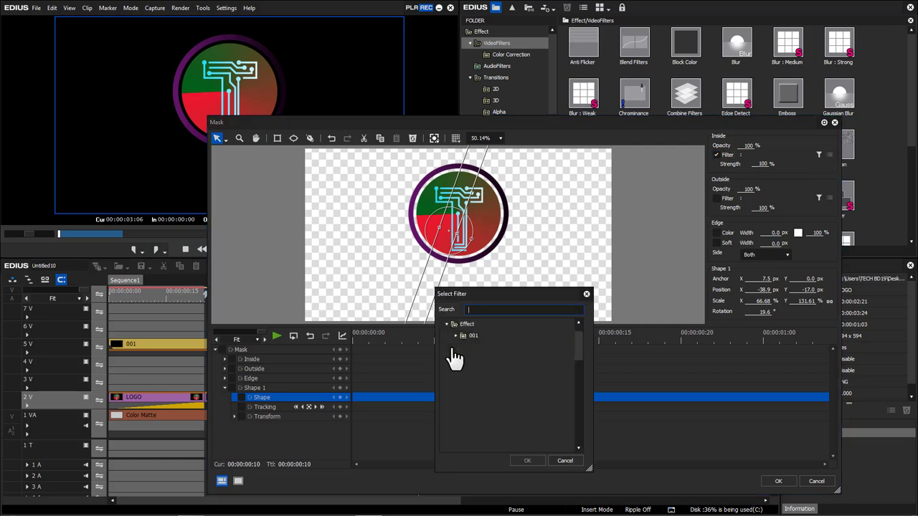
{"action": "left_click", "coordinate": [455, 347]}
{"action": "left_click_drag", "start_coordinate": [580, 355], "coordinate": [570, 426]}
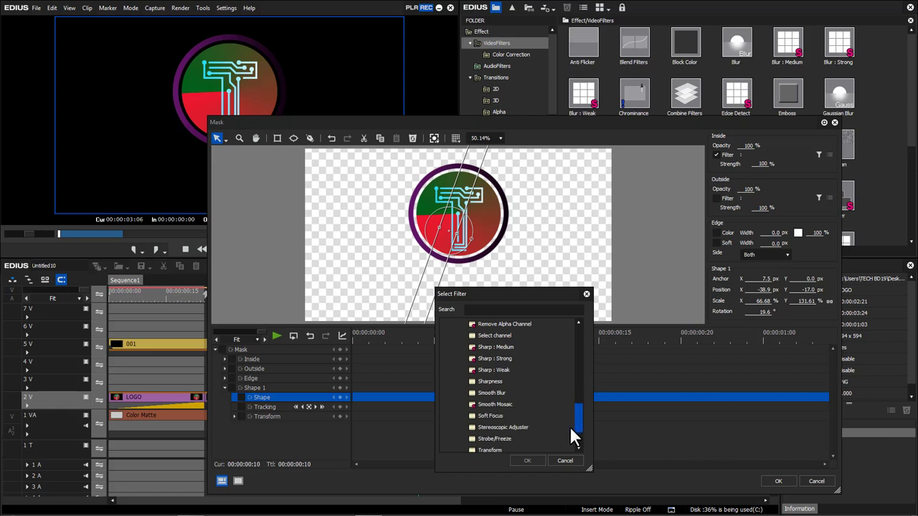
{"action": "left_click", "coordinate": [487, 419]}
{"action": "left_click", "coordinate": [527, 460]}
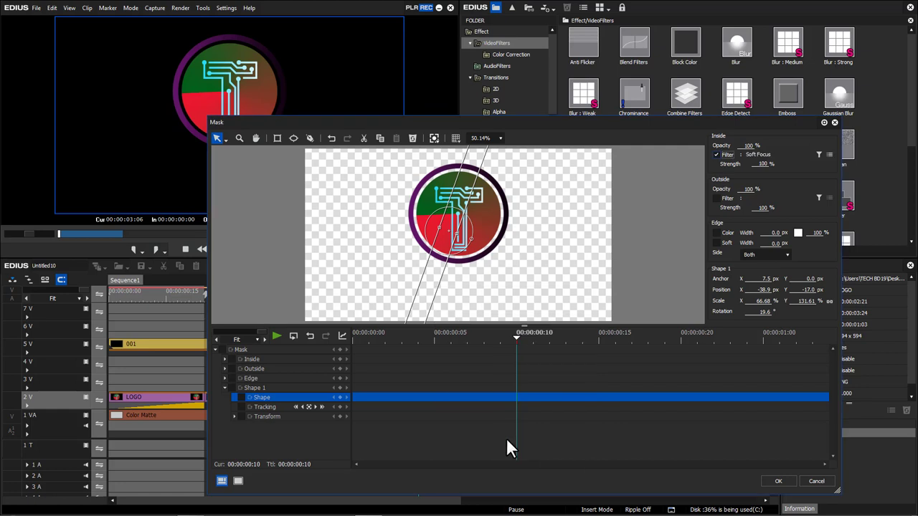
Set the inside Soft Focus filter's brightness to 89 and its radius to 35
{"action": "left_click", "coordinate": [829, 156]}
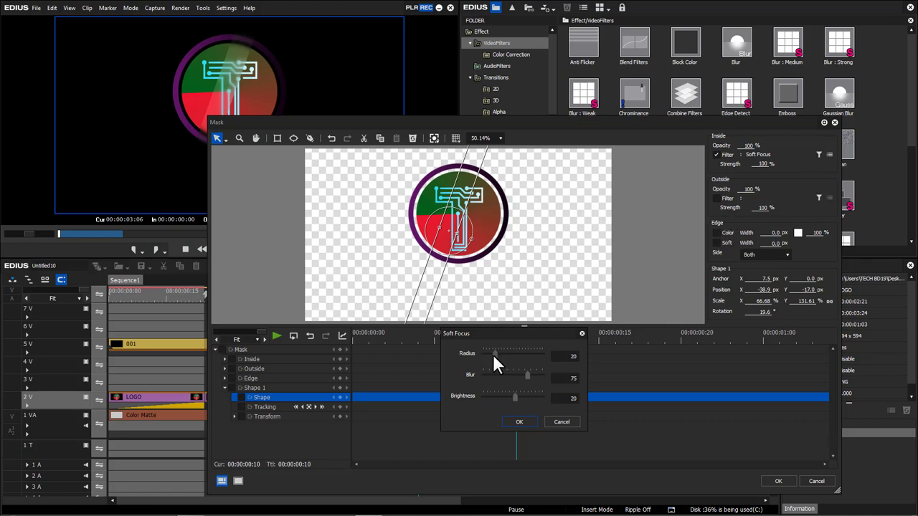
{"action": "left_click_drag", "start_coordinate": [514, 397], "coordinate": [522, 400]}
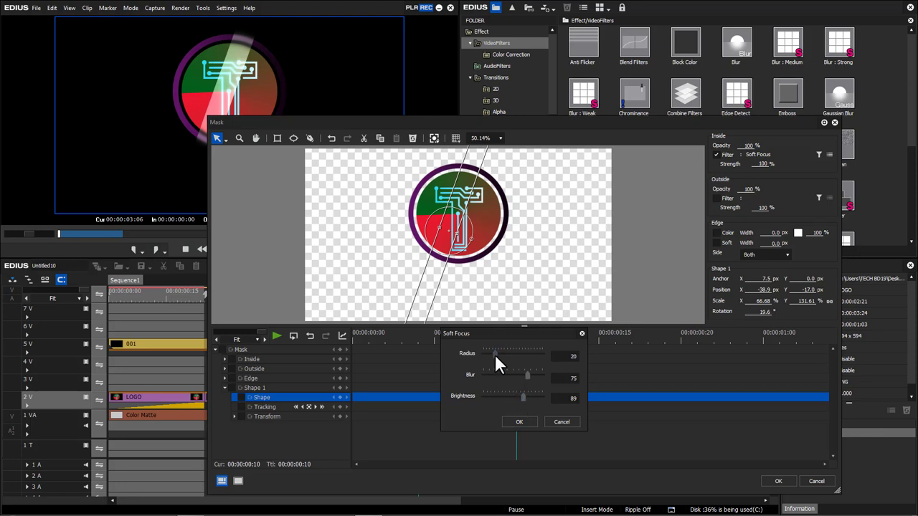
{"action": "left_click_drag", "start_coordinate": [502, 356], "coordinate": [503, 356]}
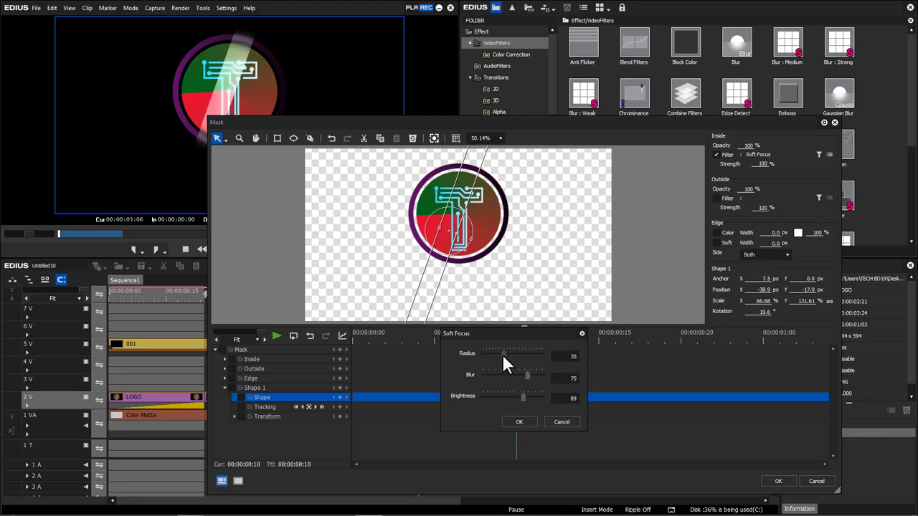
{"action": "left_click", "coordinate": [520, 422]}
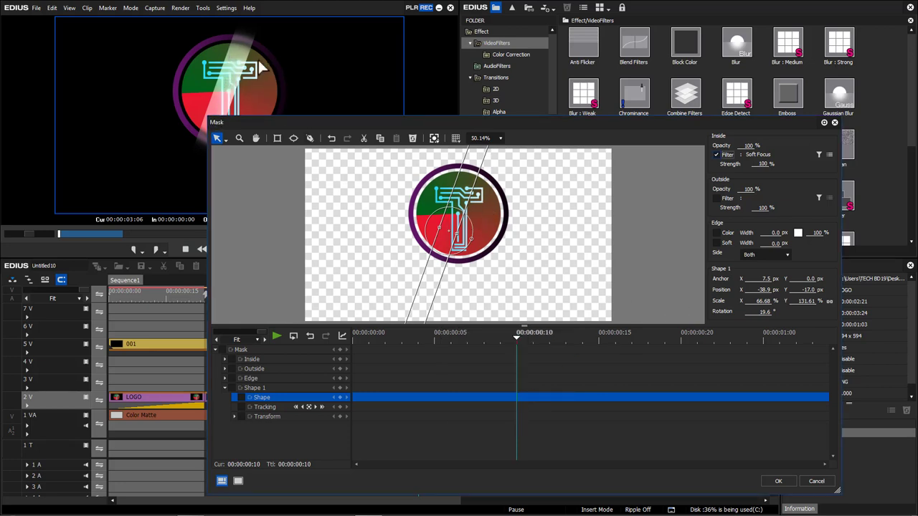
Enable a soft edge on the mask and set its width to 83.0 px
{"action": "left_click", "coordinate": [715, 243]}
{"action": "left_click", "coordinate": [776, 244]}
{"action": "left_click_drag", "start_coordinate": [776, 246], "coordinate": [747, 32]}
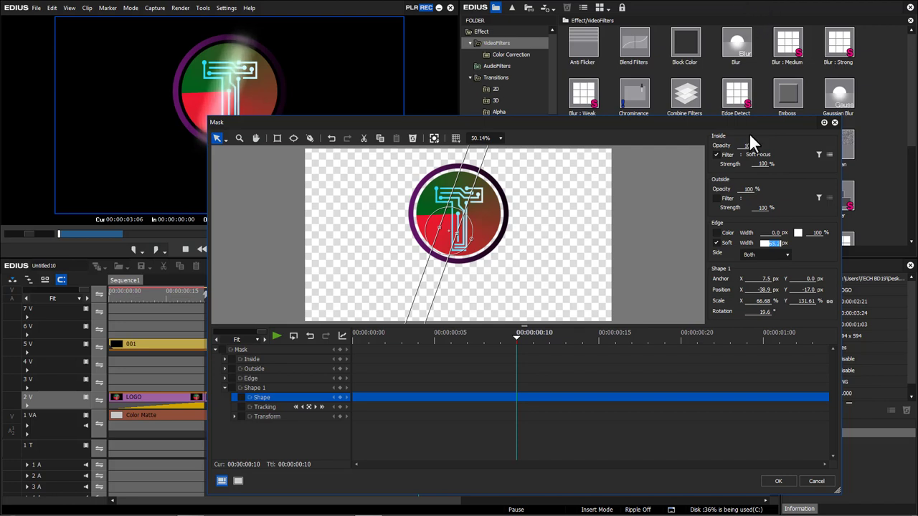
{"action": "left_click_drag", "start_coordinate": [769, 221], "coordinate": [753, 160]}
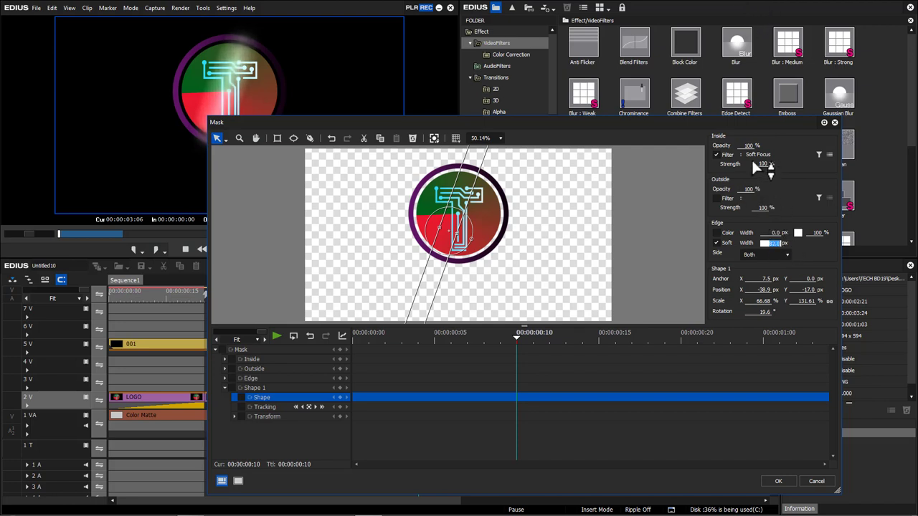
Narrow the mask shape to 31.09% horizontal scale and reposition it across the logo's centre at X -20.9, Y 7.0
{"action": "left_click", "coordinate": [454, 242]}
{"action": "left_click_drag", "start_coordinate": [455, 243], "coordinate": [451, 234]}
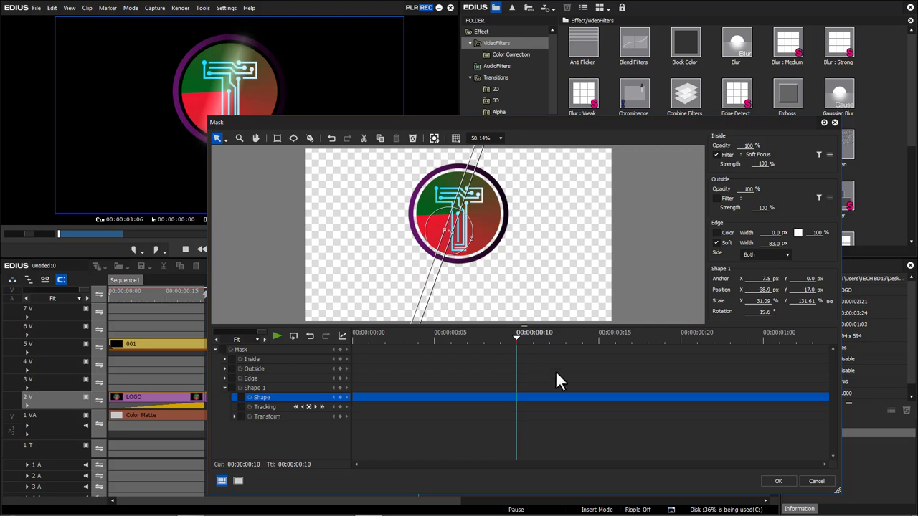
{"action": "mouse_move", "coordinate": [445, 263]}
{"action": "left_mouse_down"}
{"action": "mouse_move", "coordinate": [389, 215]}
{"action": "mouse_move", "coordinate": [493, 263]}
{"action": "mouse_move", "coordinate": [448, 246]}
{"action": "left_mouse_up"}
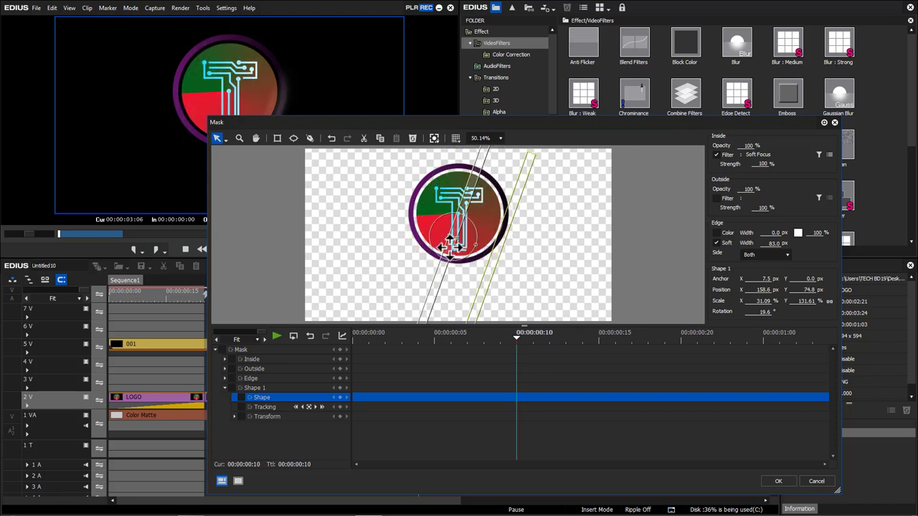
Enable keyframing for the whole mask and add keyframes at 00:00:00:00 and 00:00:01:03
{"action": "left_click", "coordinate": [500, 338]}
{"action": "left_click", "coordinate": [342, 337]}
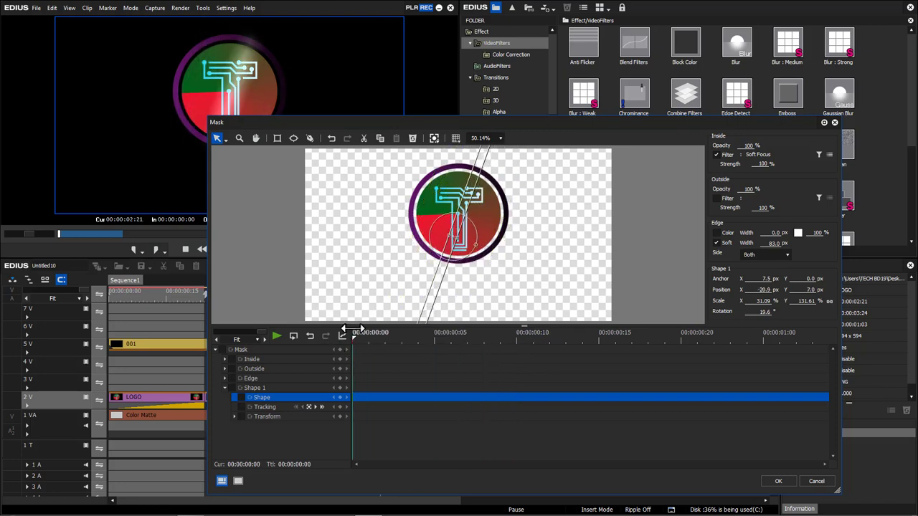
{"action": "left_click", "coordinate": [222, 350]}
{"action": "left_click", "coordinate": [340, 349]}
{"action": "left_click_drag", "start_coordinate": [359, 336], "coordinate": [828, 376]}
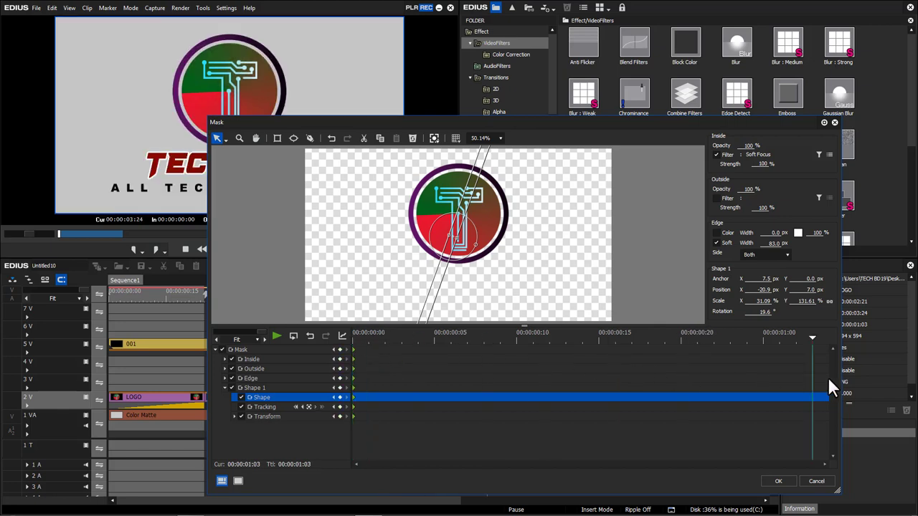
{"action": "left_click", "coordinate": [339, 349]}
Animate the mask shape from the logo's left side at the first frame to its right side near the segment's end, and apply the mask
{"action": "left_click_drag", "start_coordinate": [740, 338], "coordinate": [355, 346]}
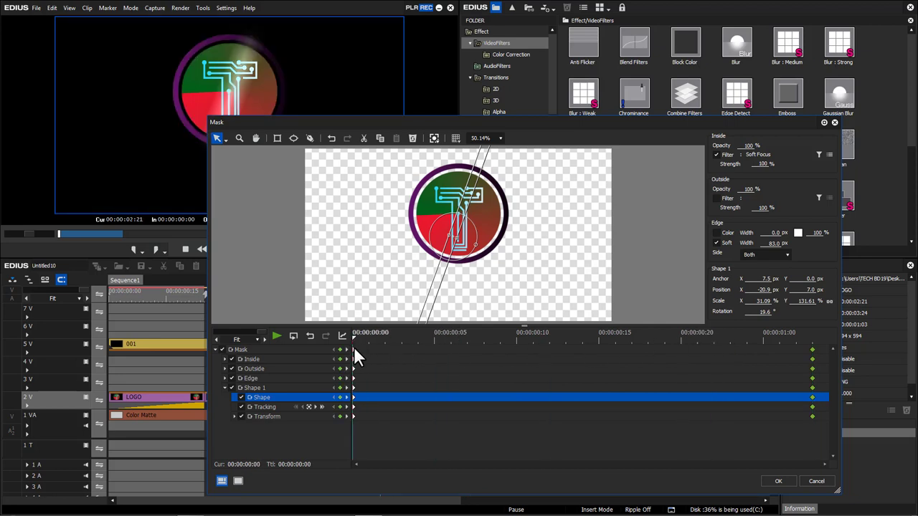
{"action": "left_click", "coordinate": [449, 223]}
{"action": "left_click_drag", "start_coordinate": [450, 223], "coordinate": [398, 197]}
{"action": "left_click_drag", "start_coordinate": [364, 347], "coordinate": [812, 341]}
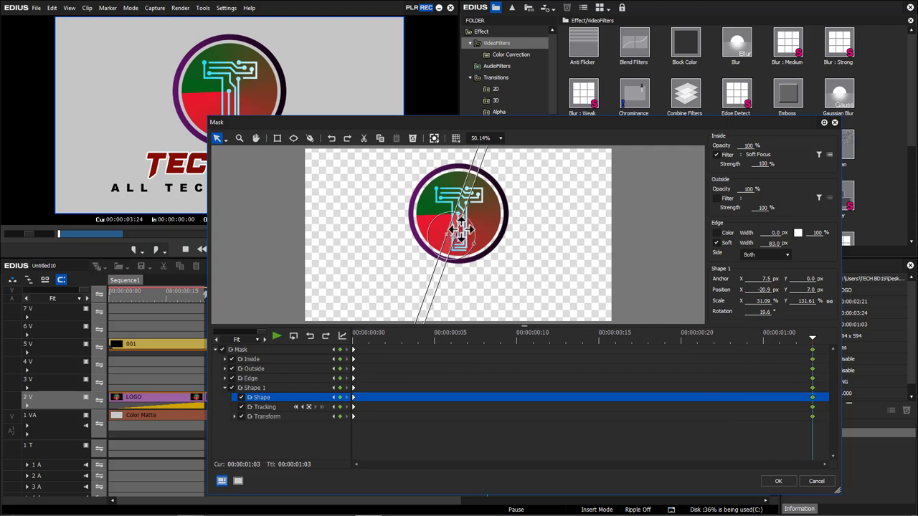
{"action": "left_click_drag", "start_coordinate": [459, 230], "coordinate": [517, 242]}
{"action": "left_click_drag", "start_coordinate": [796, 339], "coordinate": [345, 336]}
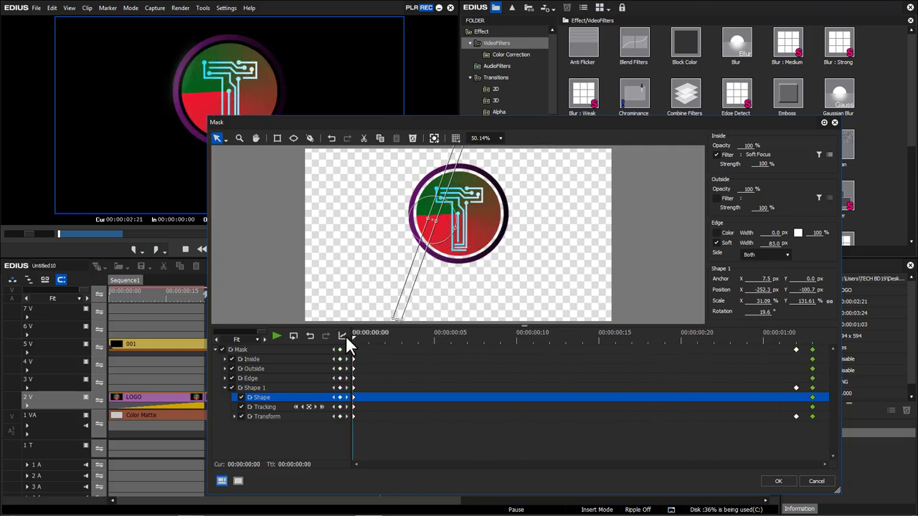
{"action": "key", "text": "space"}
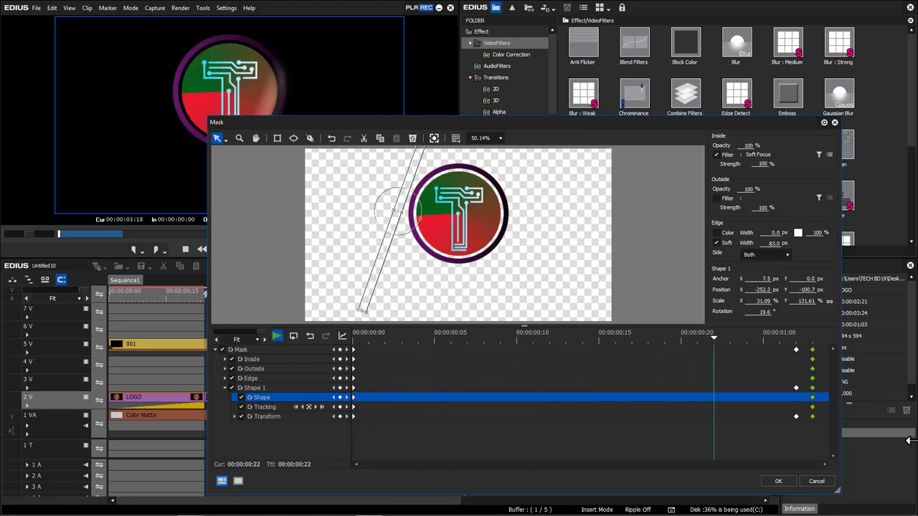
{"action": "left_click", "coordinate": [775, 483]}
Play back the sequence from 00:00:02:14 to examine the light sweep across the logo
{"action": "left_click", "coordinate": [354, 296]}
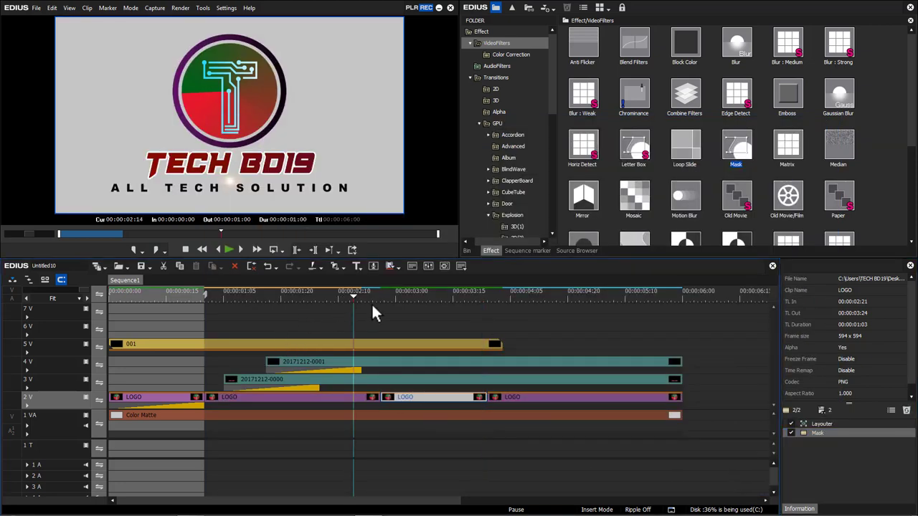
{"action": "key", "text": "space"}
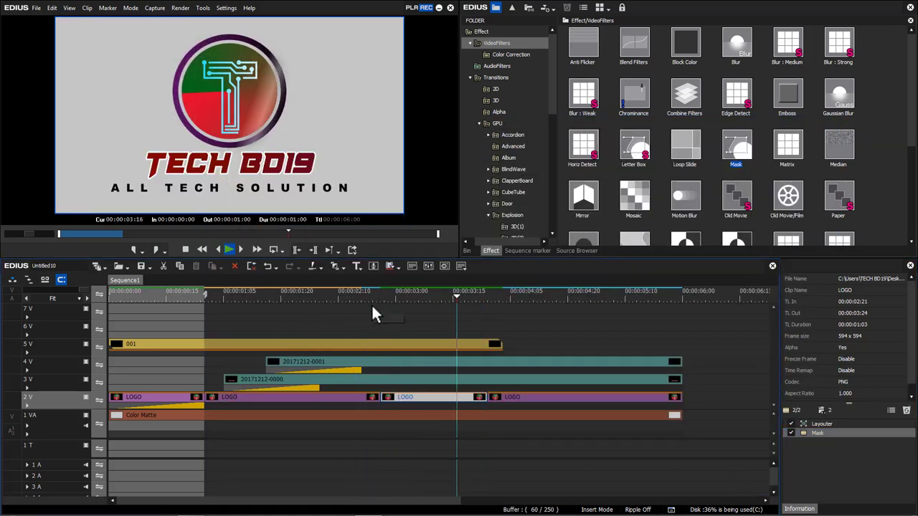
{"action": "key", "text": "space"}
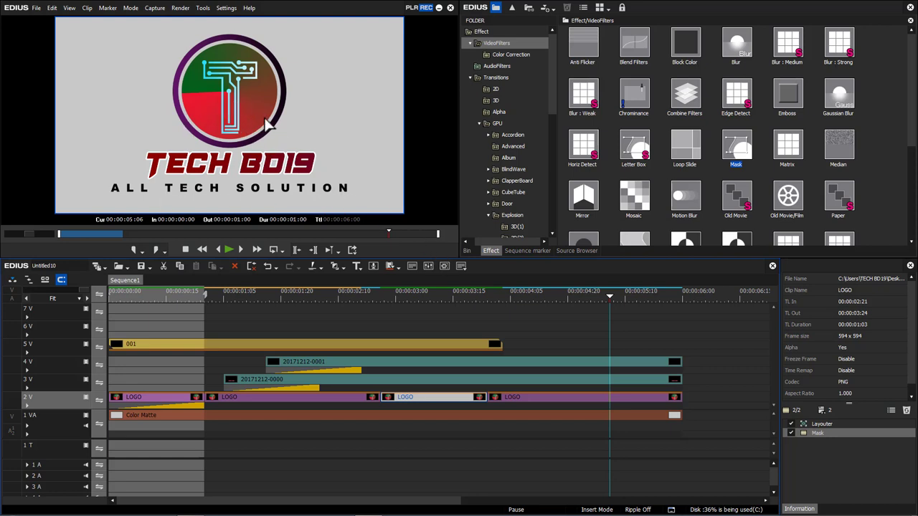
Mark the end of the sequence with an In point at 00:00:05:04 and an Out point at 00:00:06:00
{"action": "left_click", "coordinate": [565, 314]}
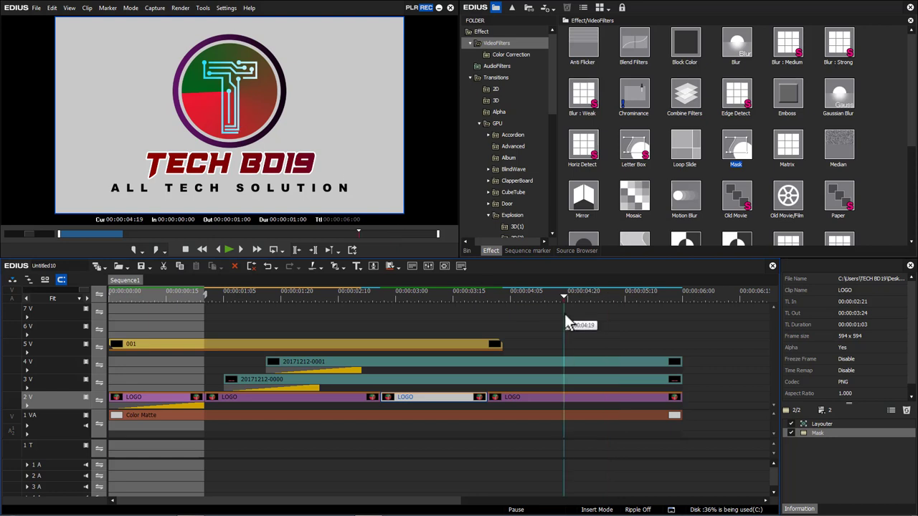
{"action": "left_click", "coordinate": [621, 294]}
{"action": "left_click_drag", "start_coordinate": [628, 294], "coordinate": [575, 311]}
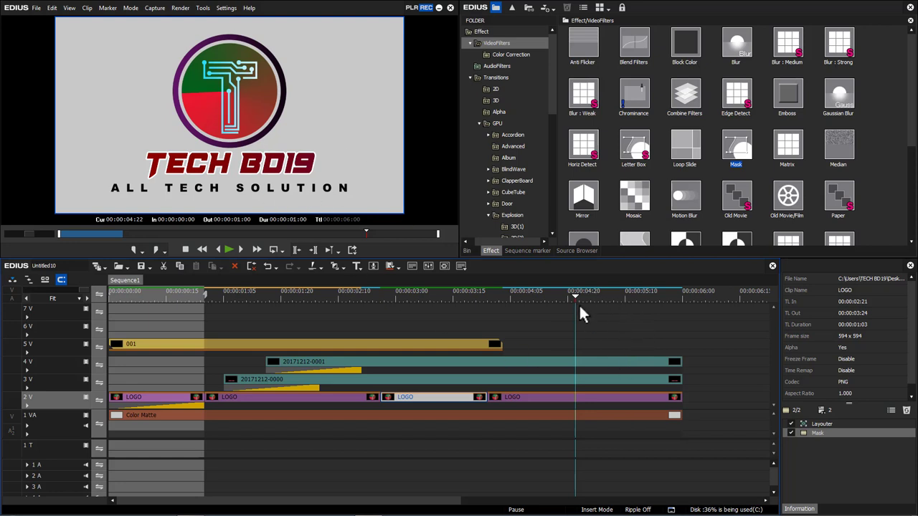
{"action": "left_click_drag", "start_coordinate": [579, 298], "coordinate": [599, 337]}
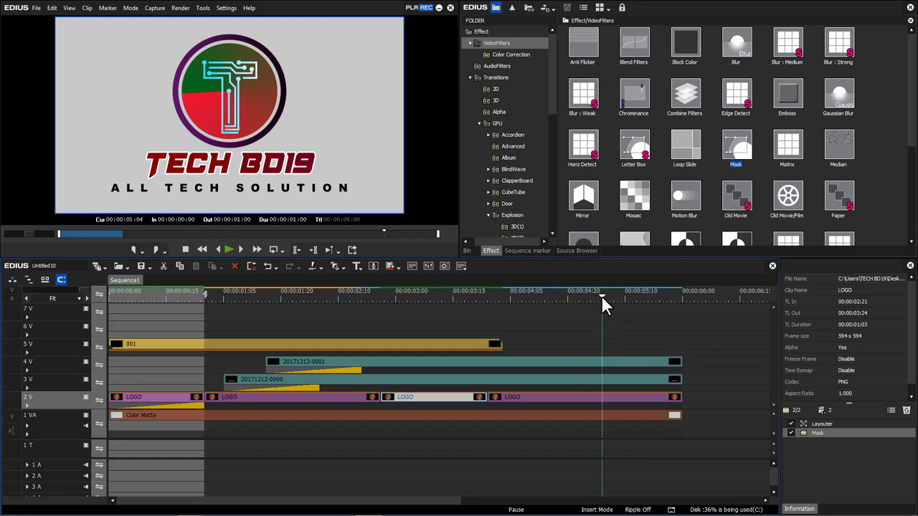
{"action": "left_click", "coordinate": [131, 249]}
{"action": "left_click_drag", "start_coordinate": [638, 299], "coordinate": [681, 300]}
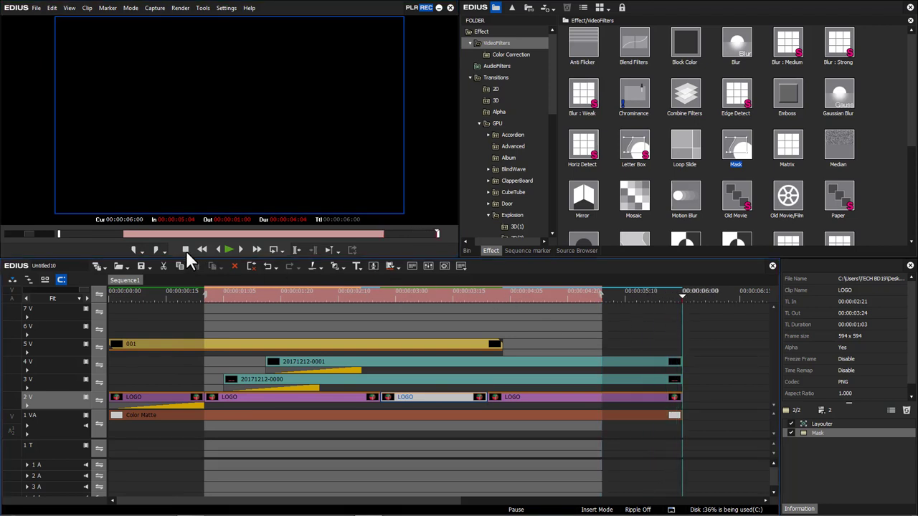
{"action": "left_click", "coordinate": [155, 249]}
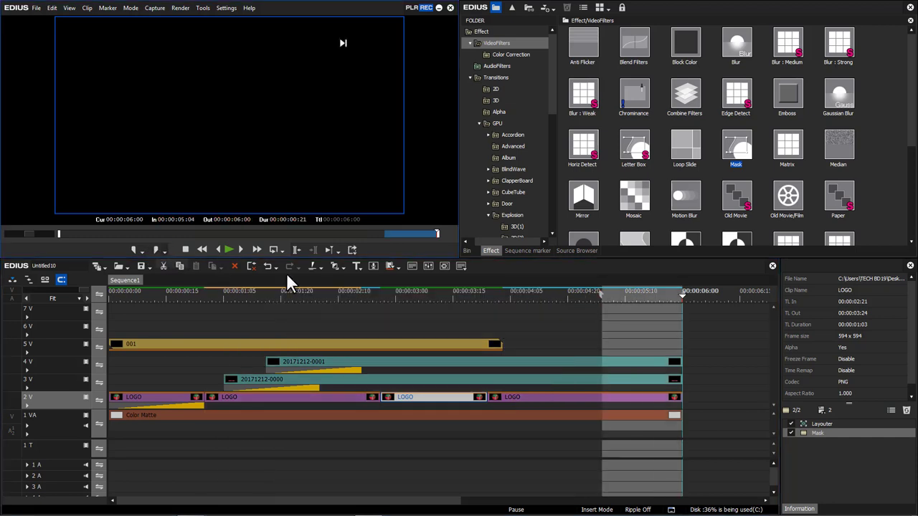
Convert the range between the In and Out points into a nested sequence clip on the timeline
{"action": "left_click_drag", "start_coordinate": [621, 292], "coordinate": [616, 297]}
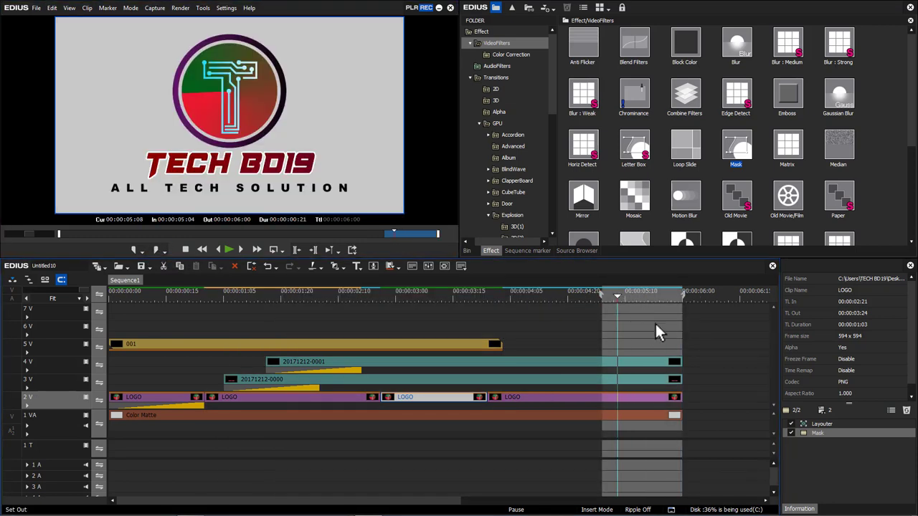
{"action": "left_click", "coordinate": [52, 8]}
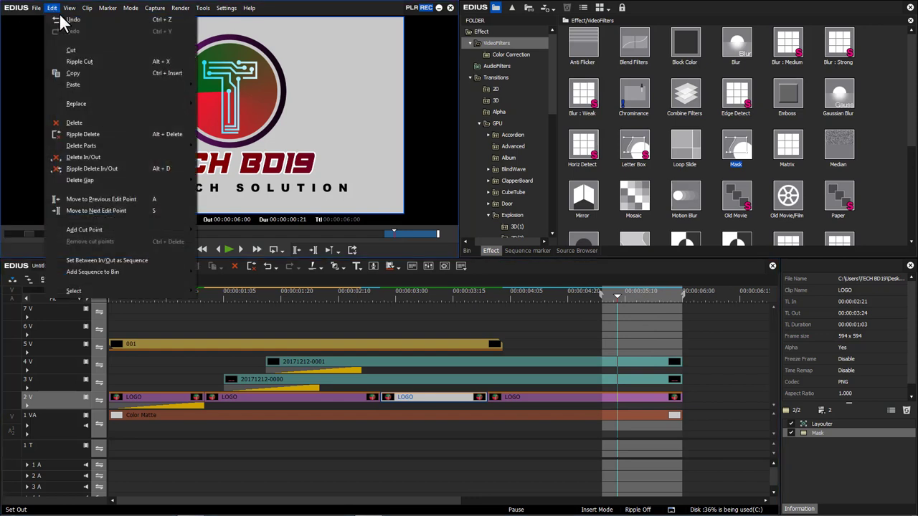
{"action": "left_click", "coordinate": [132, 261]}
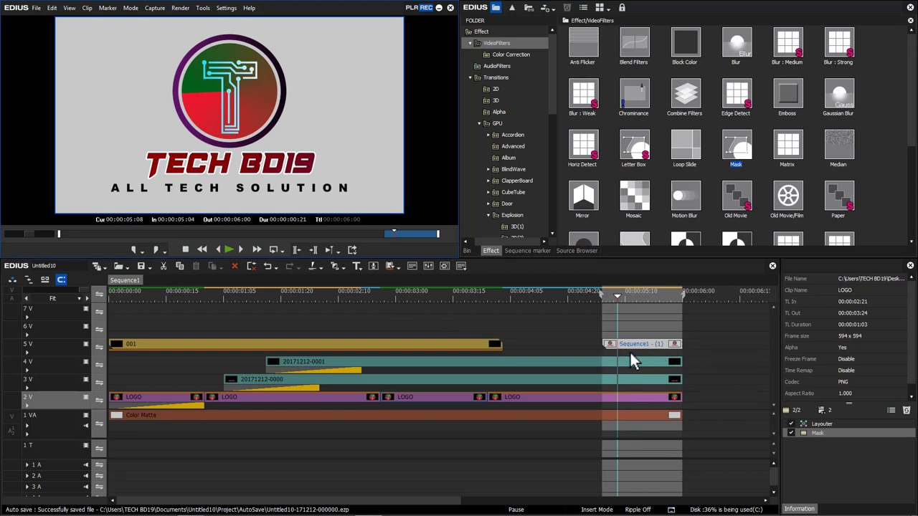
Split the clips on tracks 1VA to 4V at 00:00:05:04 and delete the end parts of the titles and logo, keeping the Color Matte
{"action": "left_click", "coordinate": [613, 293]}
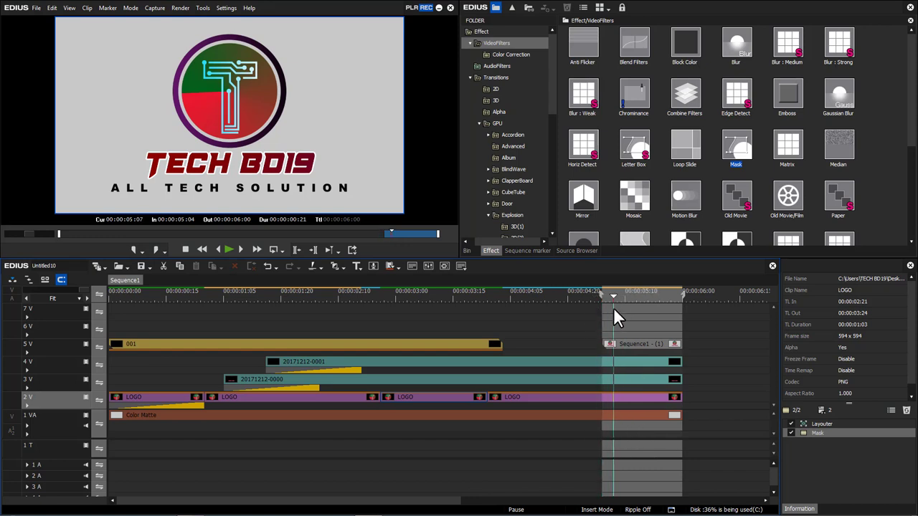
{"action": "left_click_drag", "start_coordinate": [698, 417], "coordinate": [637, 363]}
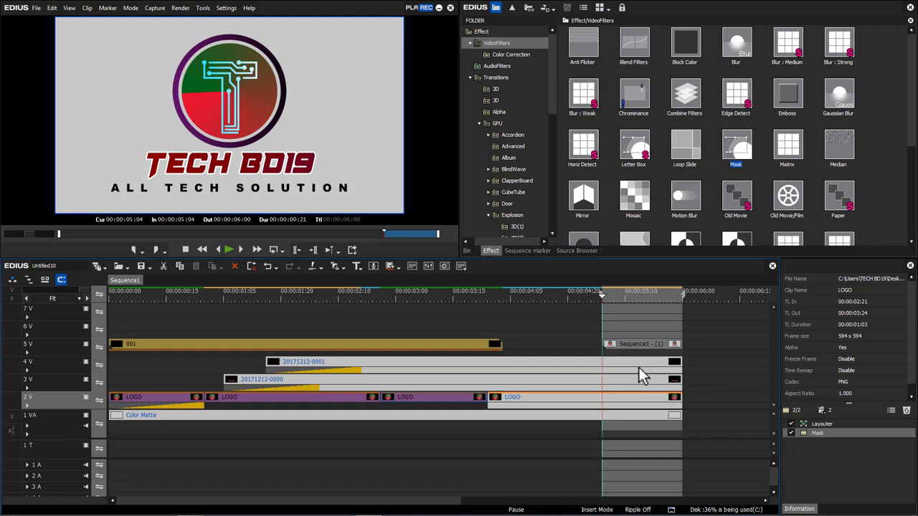
{"action": "key", "text": "c"}
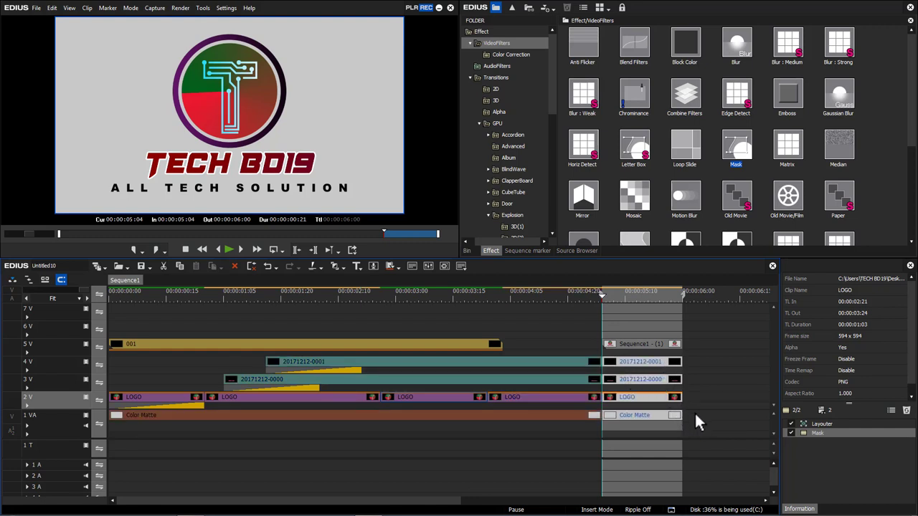
{"action": "left_click", "coordinate": [650, 419], "text": "ctrl"}
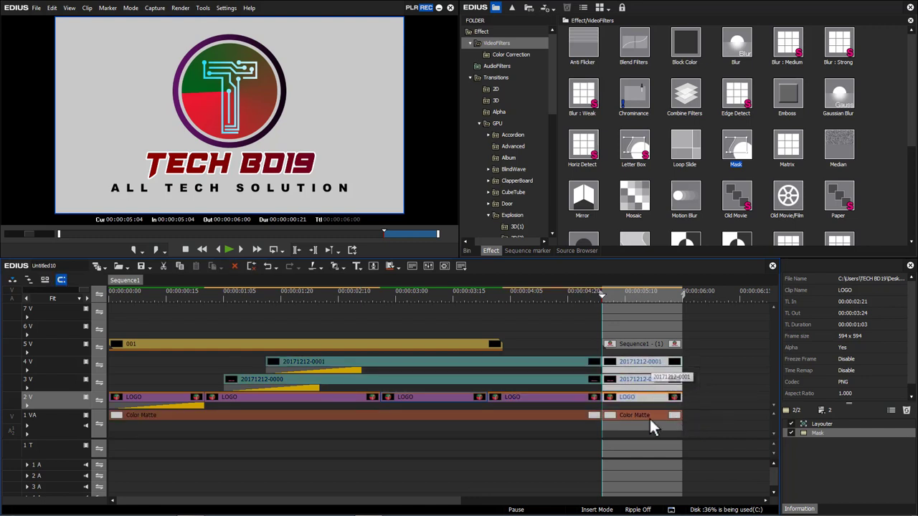
{"action": "key", "text": "Delete"}
Enable keyframing for the whole Layouter of the nested sequence clip and add keyframes at 00:00:00:00 and 00:00:00:20
{"action": "left_click_drag", "start_coordinate": [619, 299], "coordinate": [629, 316]}
{"action": "left_click", "coordinate": [644, 344]}
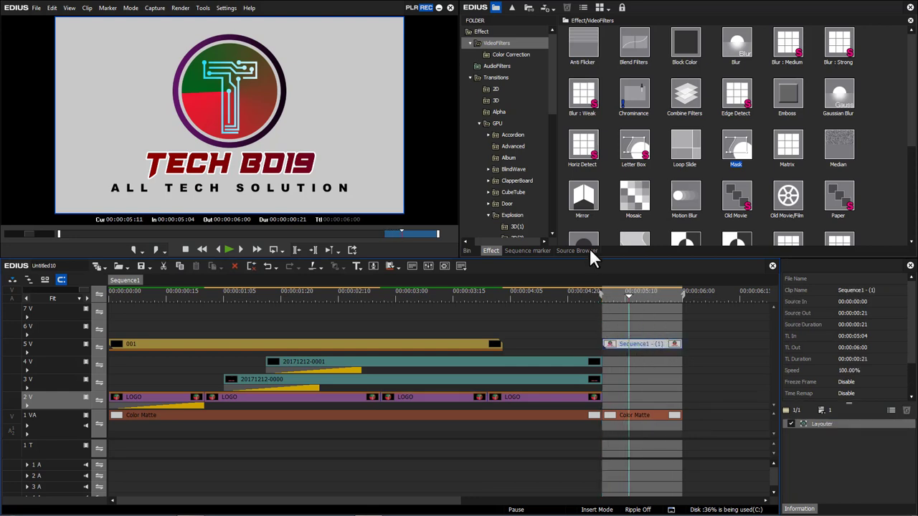
{"action": "left_click", "coordinate": [603, 295]}
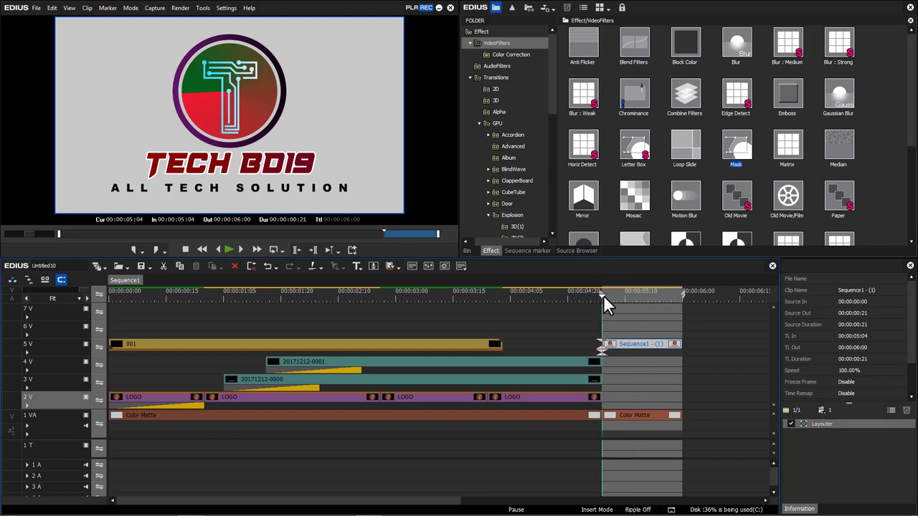
{"action": "left_click_drag", "start_coordinate": [613, 292], "coordinate": [640, 308]}
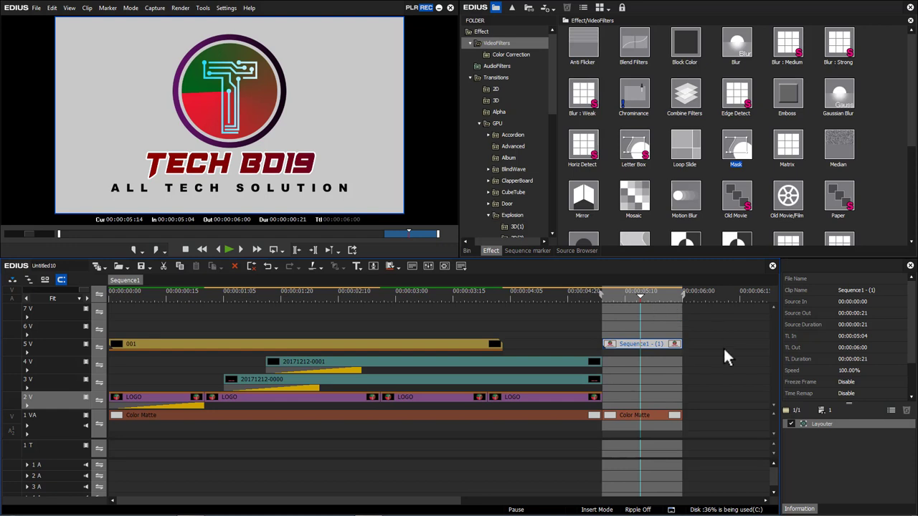
{"action": "left_click", "coordinate": [834, 425]}
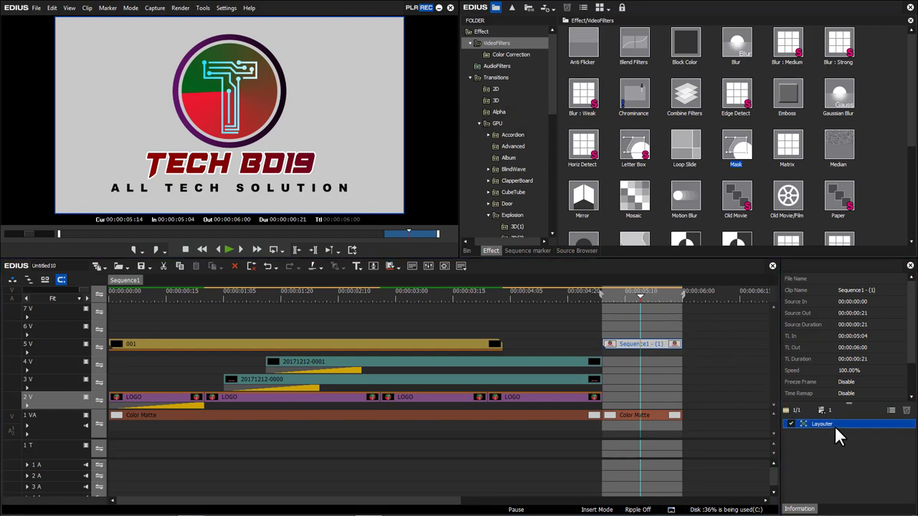
{"action": "double_click", "coordinate": [835, 426]}
{"action": "left_click", "coordinate": [600, 328]}
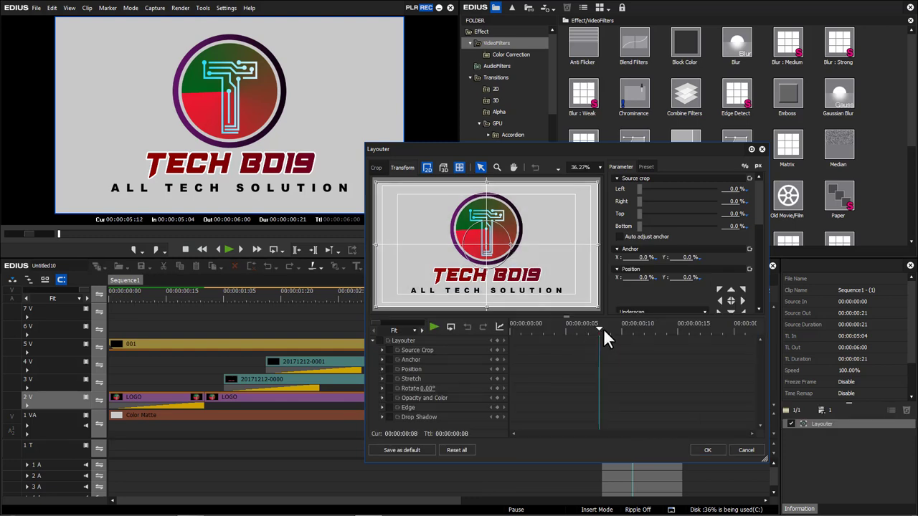
{"action": "left_click_drag", "start_coordinate": [603, 329], "coordinate": [496, 330]}
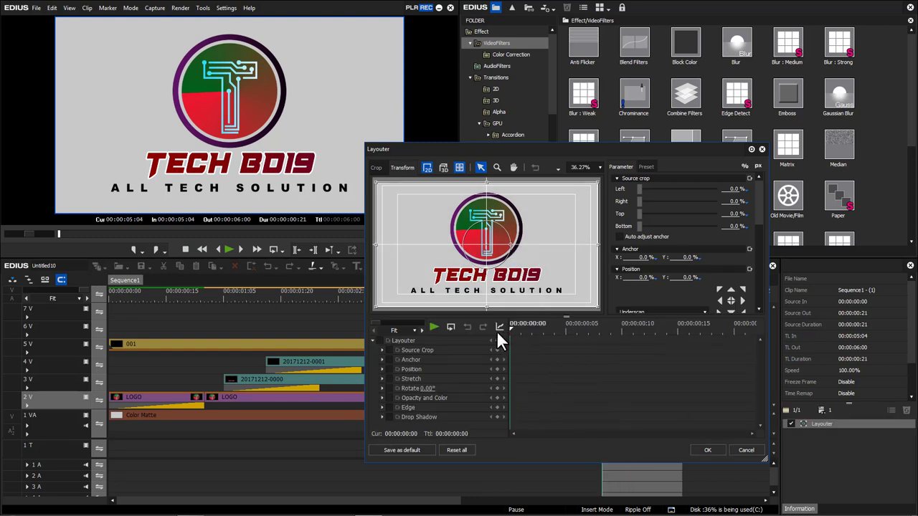
{"action": "left_click", "coordinate": [380, 341]}
{"action": "left_click", "coordinate": [497, 341]}
{"action": "left_click_drag", "start_coordinate": [541, 322], "coordinate": [740, 335]}
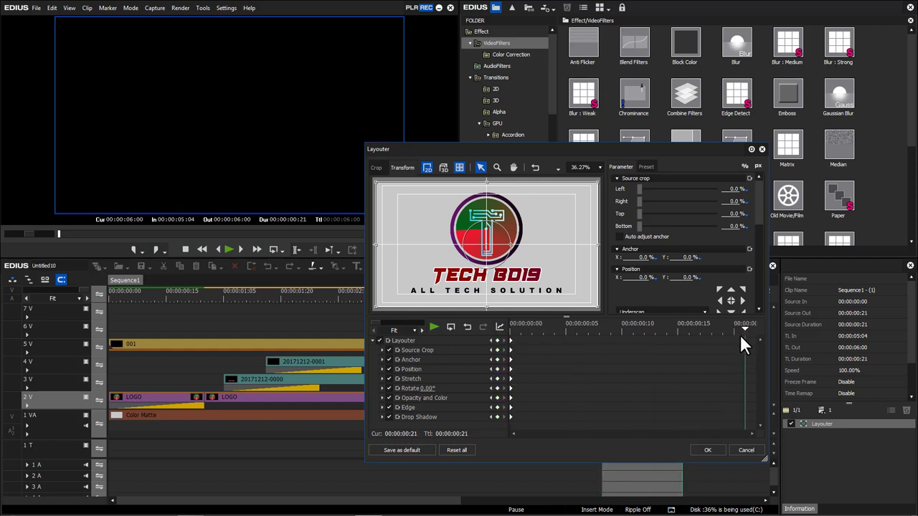
{"action": "left_click", "coordinate": [498, 339]}
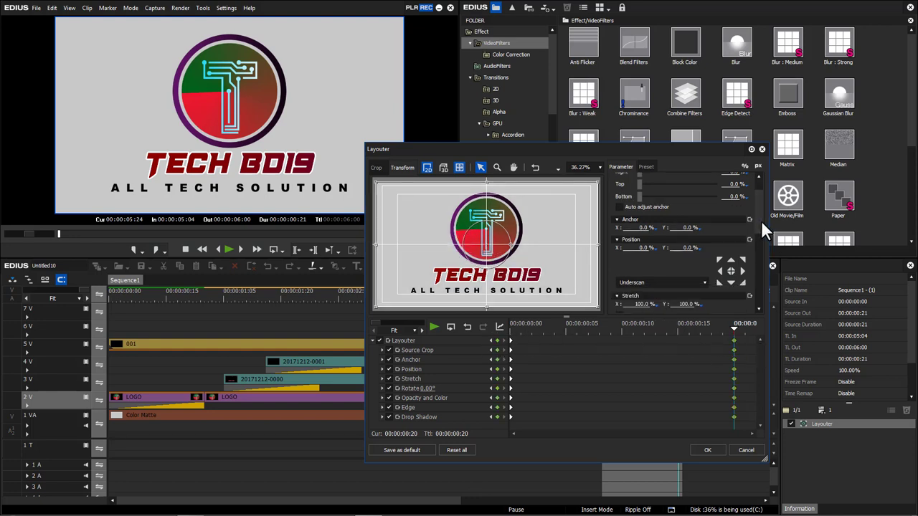
Shrink the nested clip's stretch to 70.30% in X and Y at the 00:00:00:20 keyframe
{"action": "left_click_drag", "start_coordinate": [760, 220], "coordinate": [757, 275]}
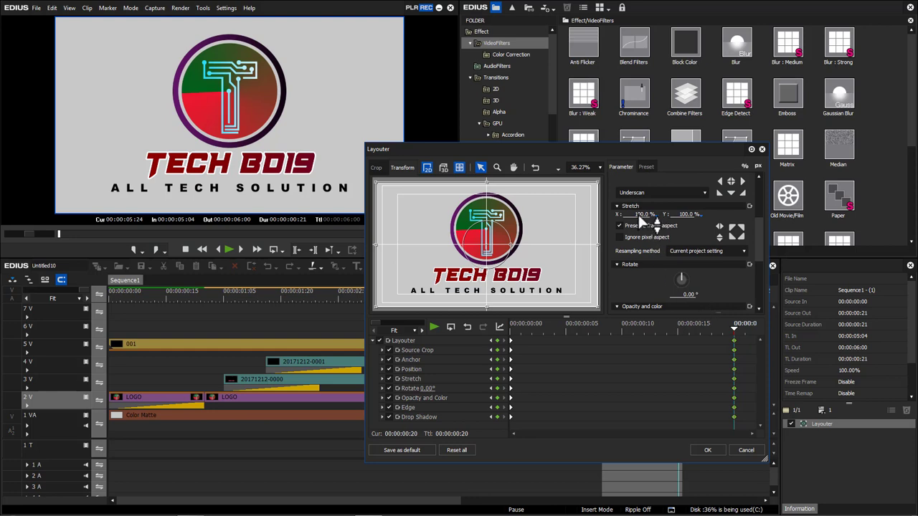
{"action": "left_click_drag", "start_coordinate": [638, 215], "coordinate": [629, 359]}
{"action": "left_click_drag", "start_coordinate": [538, 326], "coordinate": [678, 328]}
{"action": "left_click", "coordinate": [734, 350]}
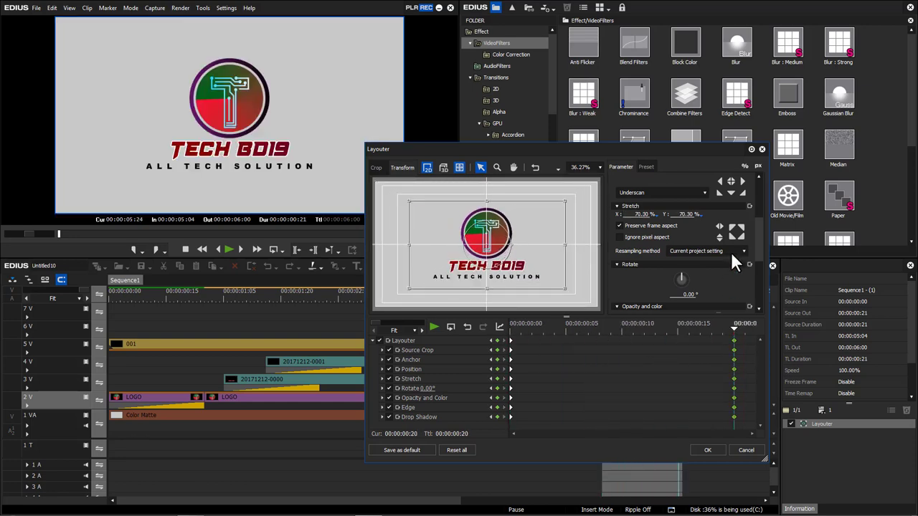
Lower the source opacity at the last keyframe to fade the nested clip out, preview the animation and apply the layout
{"action": "left_click_drag", "start_coordinate": [754, 247], "coordinate": [754, 277]}
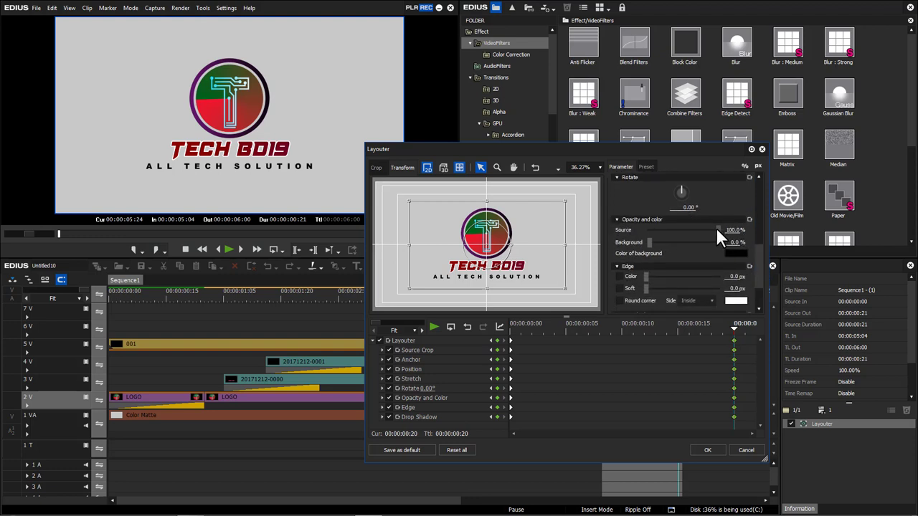
{"action": "left_click_drag", "start_coordinate": [717, 227], "coordinate": [628, 232]}
{"action": "key", "text": "space"}
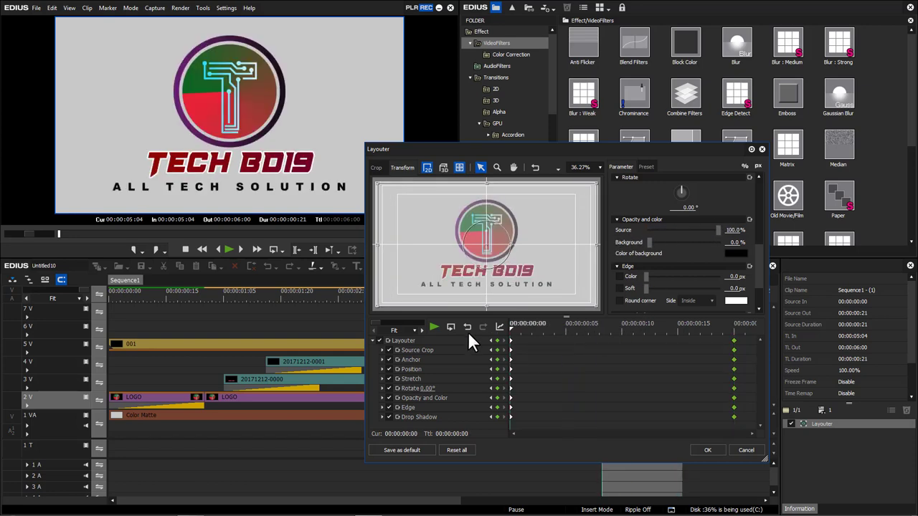
{"action": "left_click", "coordinate": [716, 448]}
Play the end of the sequence and the intro from the beginning to examine the complete animation
{"action": "key", "text": "space"}
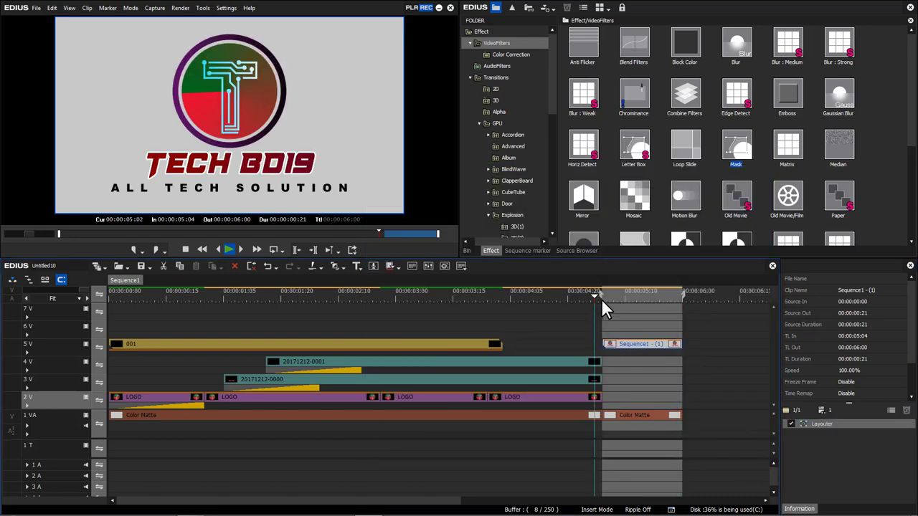
{"action": "key", "text": "Home"}
{"action": "key", "text": "space"}
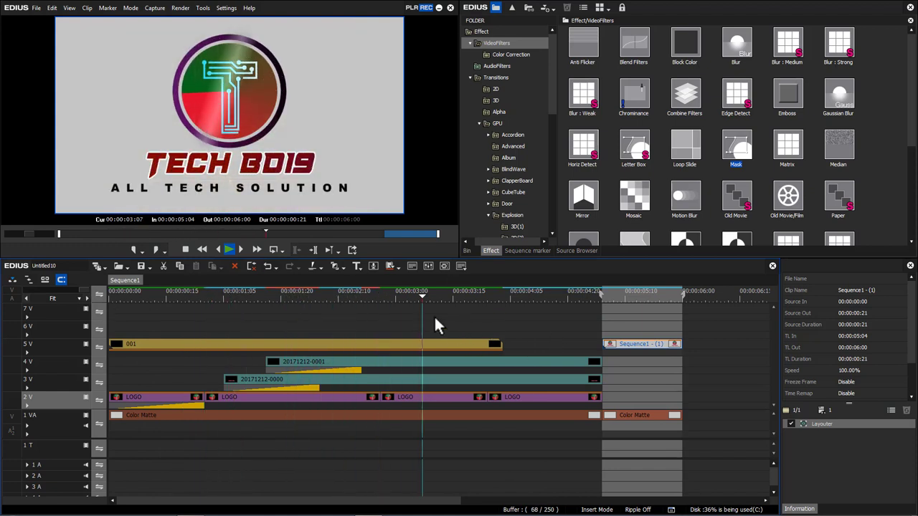
{"action": "key", "text": "space"}
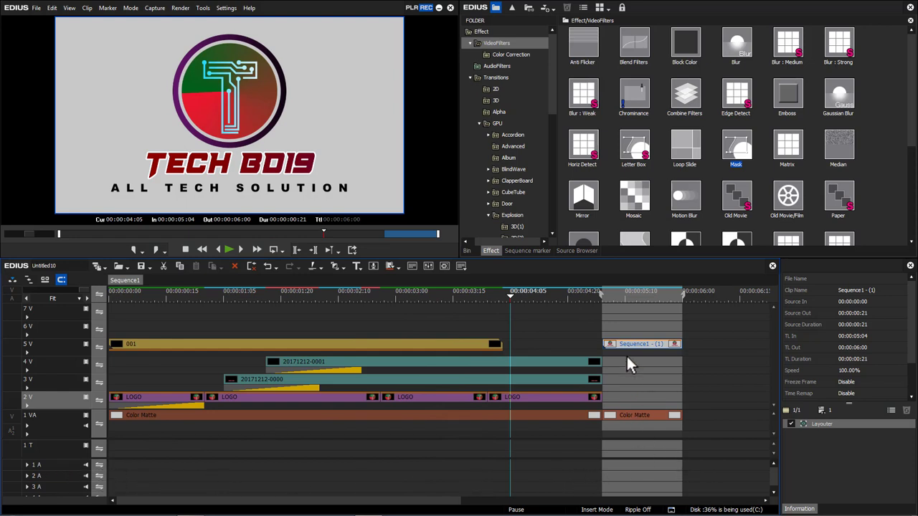
{"action": "left_click_drag", "start_coordinate": [355, 290], "coordinate": [243, 292]}
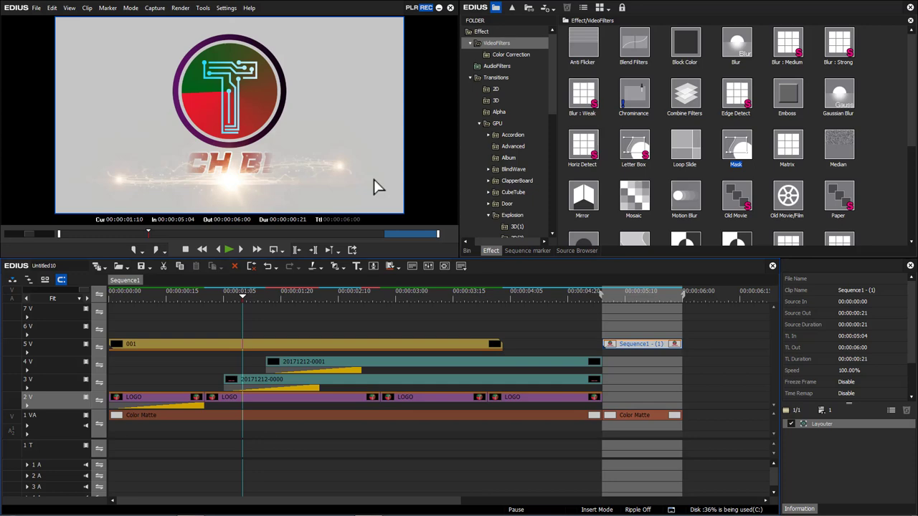
Close the current project and open the EDIUS file "project" from the INTRO folder on the desktop
{"action": "left_click", "coordinate": [451, 7]}
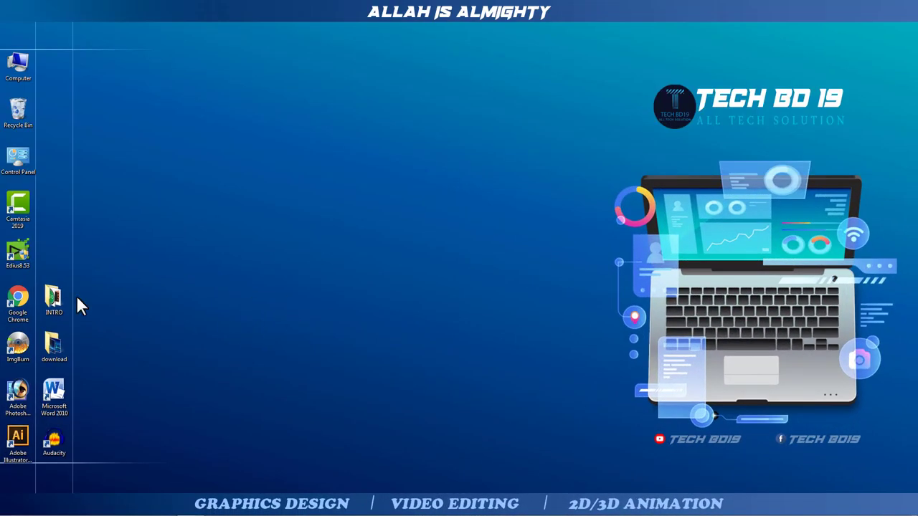
{"action": "double_click", "coordinate": [52, 300]}
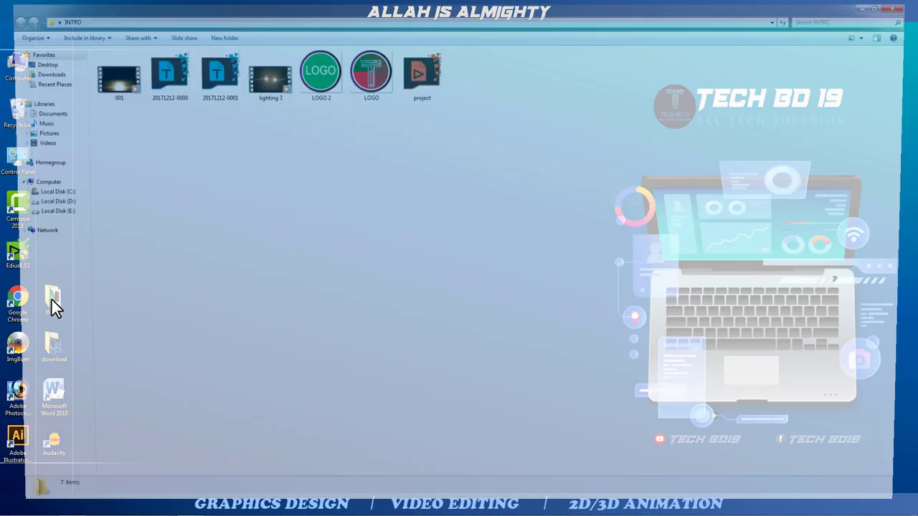
{"action": "double_click", "coordinate": [423, 85]}
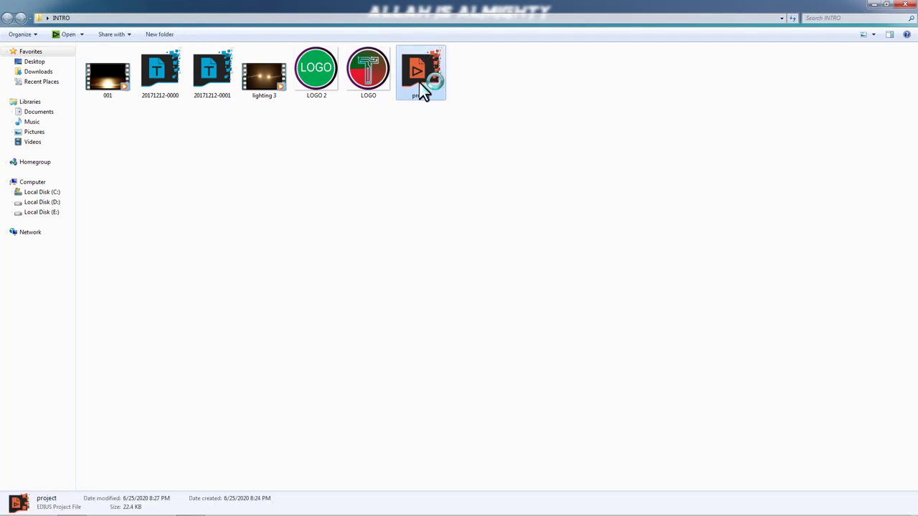
{"action": "left_click", "coordinate": [875, 4]}
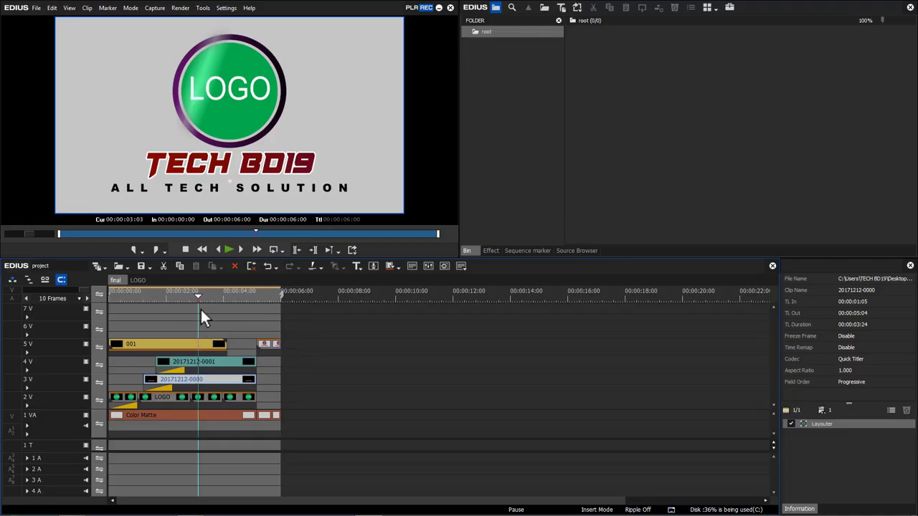
Open the LOGO sequence and import the LOGO image from the INTRO folder into the bin
{"action": "left_click", "coordinate": [136, 281]}
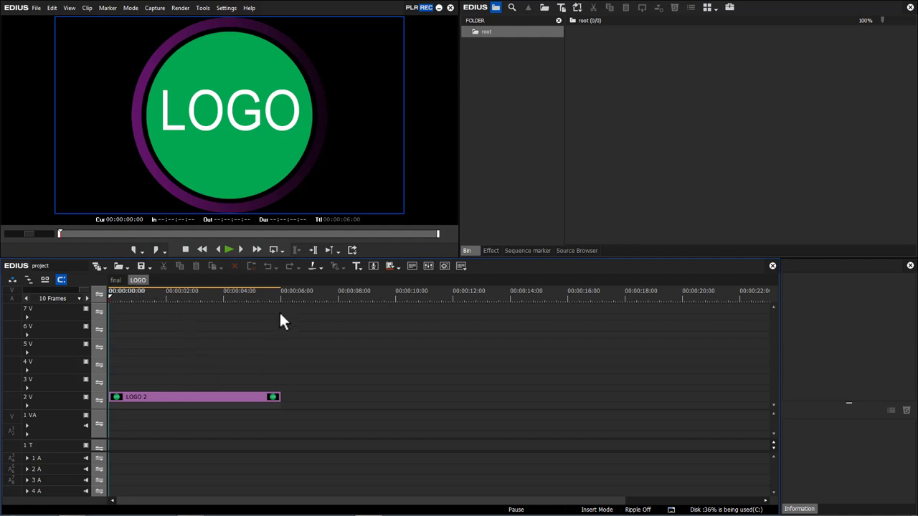
{"action": "left_click", "coordinate": [212, 398]}
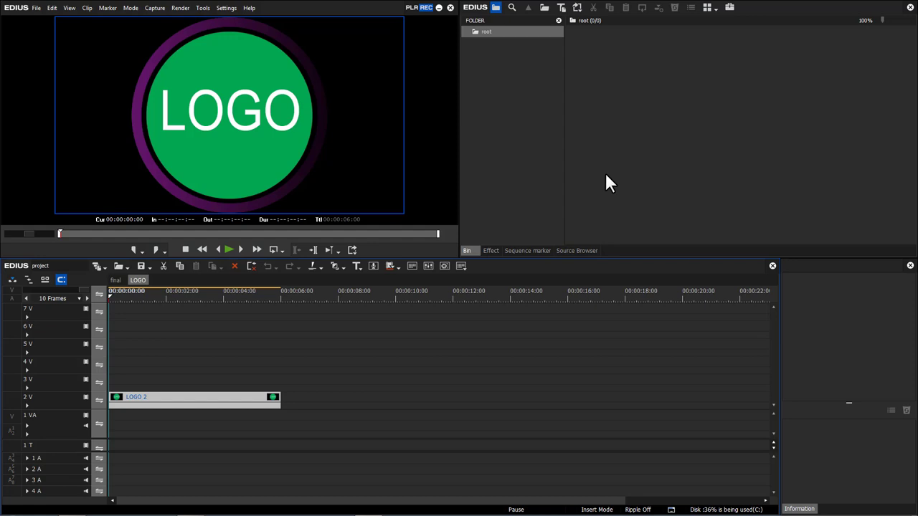
{"action": "double_click", "coordinate": [622, 159]}
{"action": "left_click", "coordinate": [469, 133]}
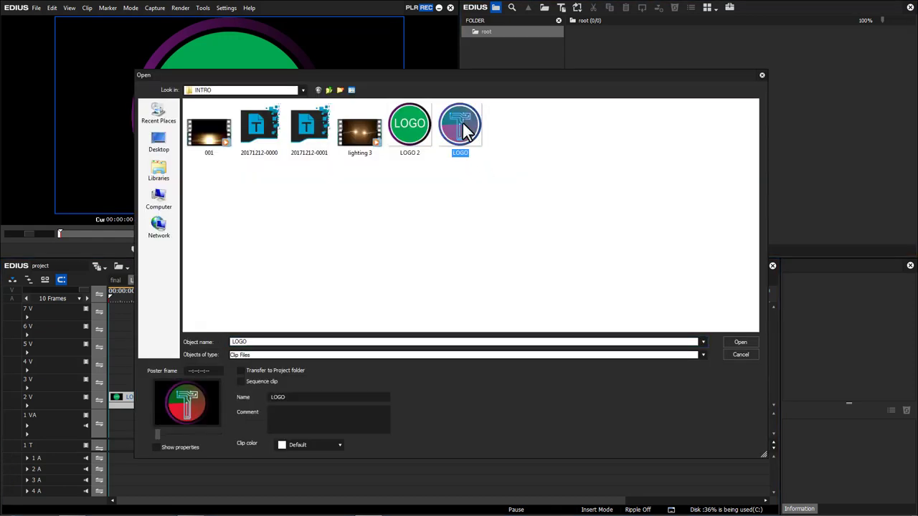
{"action": "double_click", "coordinate": [470, 132]}
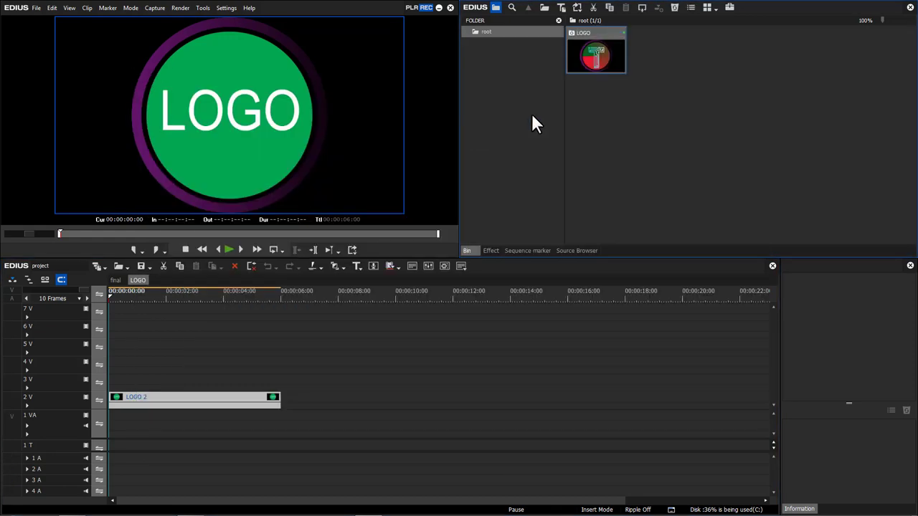
Delete the LOGO 2 clip and place the LOGO image at the start of track 3V in its place
{"action": "left_click", "coordinate": [185, 294]}
{"action": "left_click", "coordinate": [240, 402]}
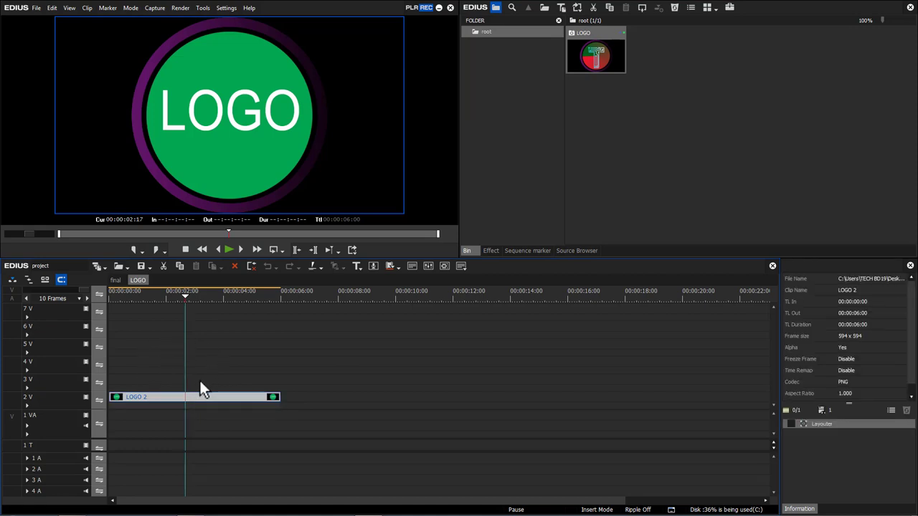
{"action": "key", "text": "Delete"}
{"action": "left_click_drag", "start_coordinate": [599, 57], "coordinate": [104, 386]}
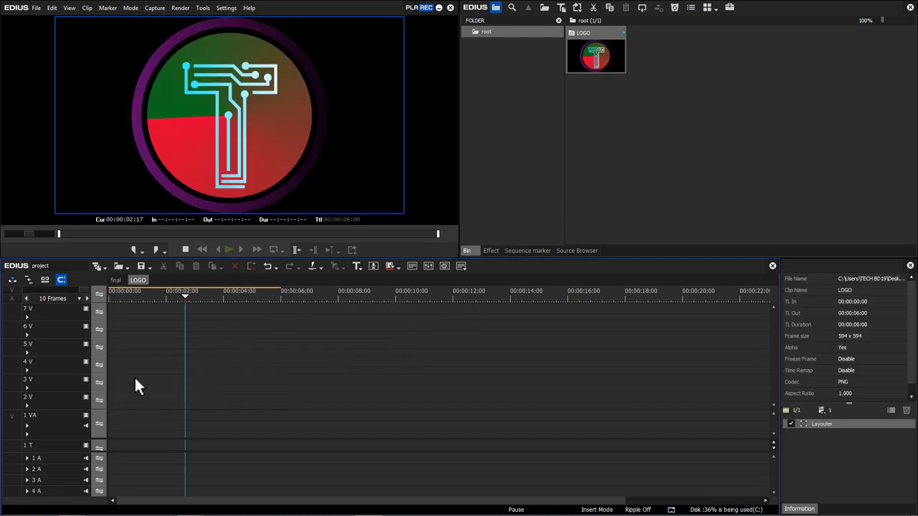
{"action": "left_click", "coordinate": [283, 294]}
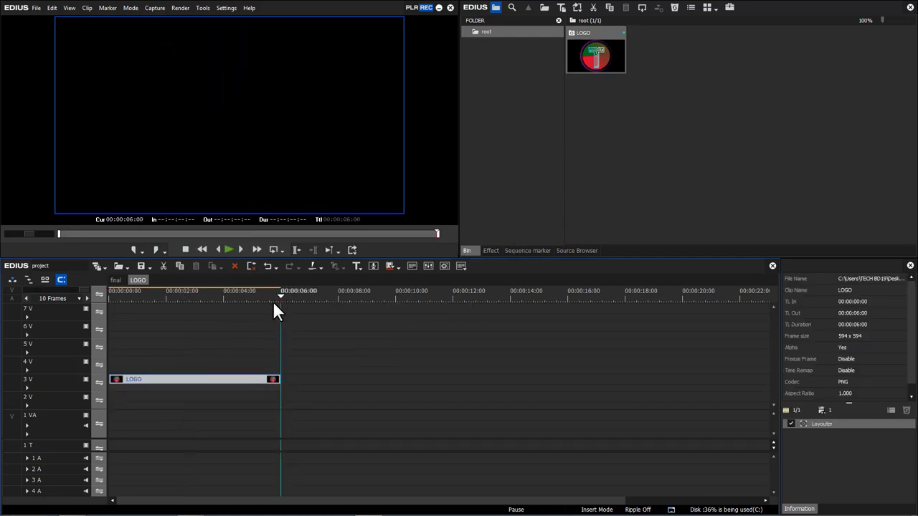
{"action": "left_click", "coordinate": [229, 298]}
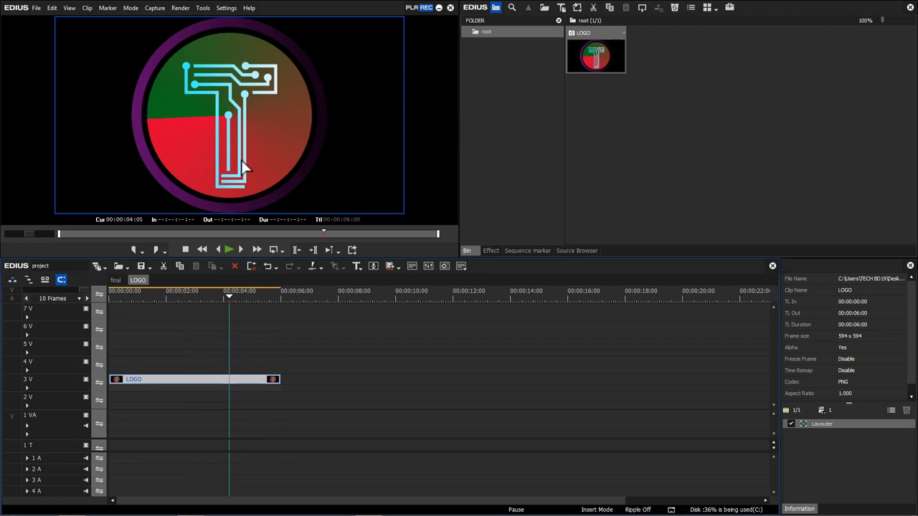
Switch between the final and LOGO sequences to examine the replaced logo in the intro, ending on the final sequence
{"action": "left_click", "coordinate": [115, 279]}
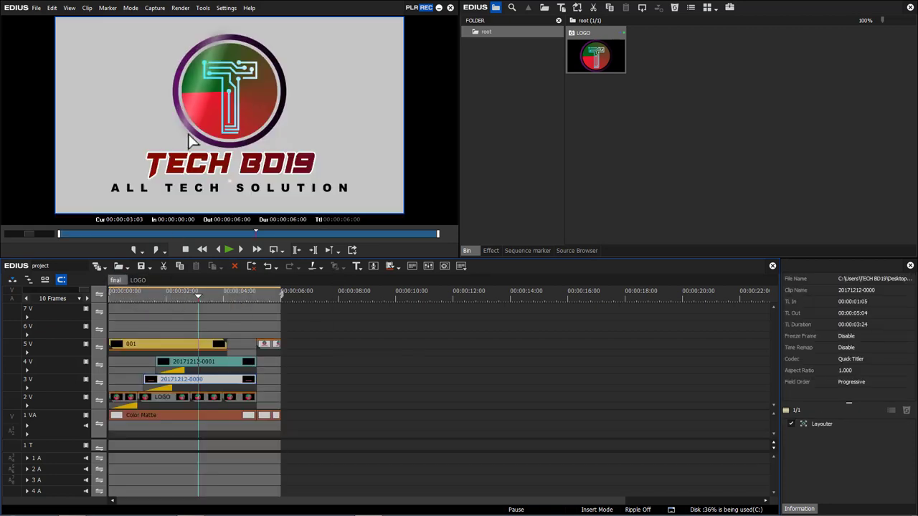
{"action": "left_click", "coordinate": [138, 280]}
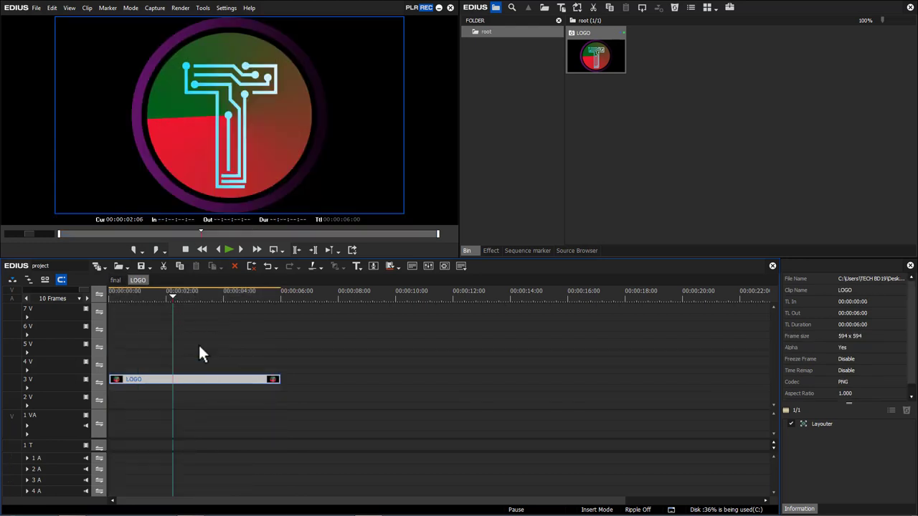
{"action": "left_click", "coordinate": [117, 279]}
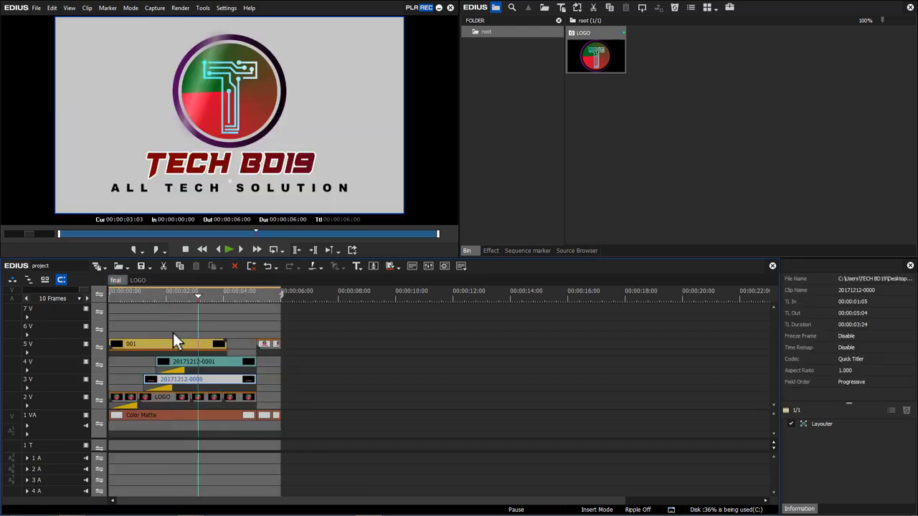
{"action": "left_click", "coordinate": [137, 280]}
{"action": "left_click", "coordinate": [118, 280]}
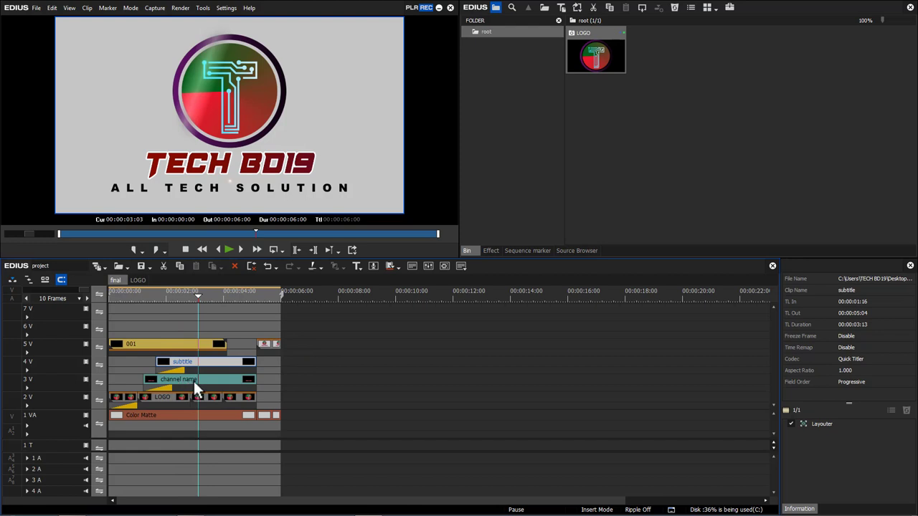
Open the channel name title on track 3V and the subtitle title on track 4V for viewing, closing each without edits
{"action": "double_click", "coordinate": [212, 379]}
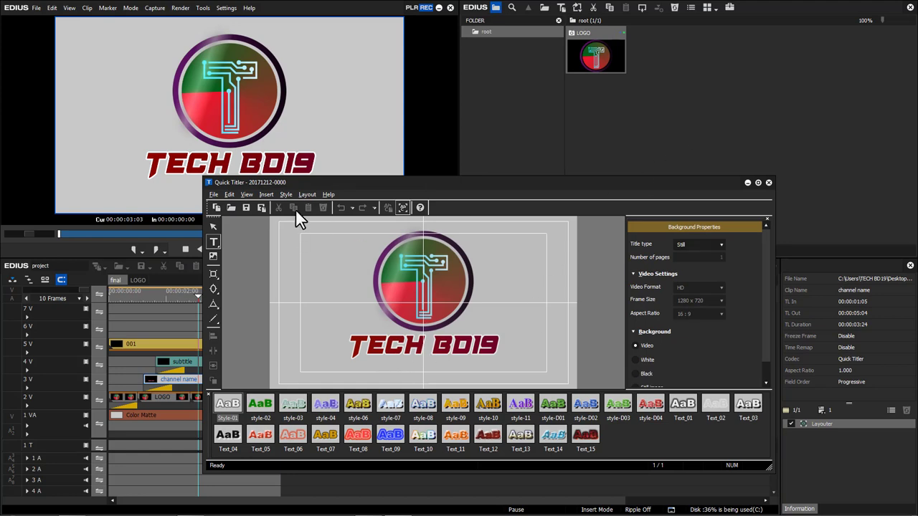
{"action": "left_click", "coordinate": [768, 182]}
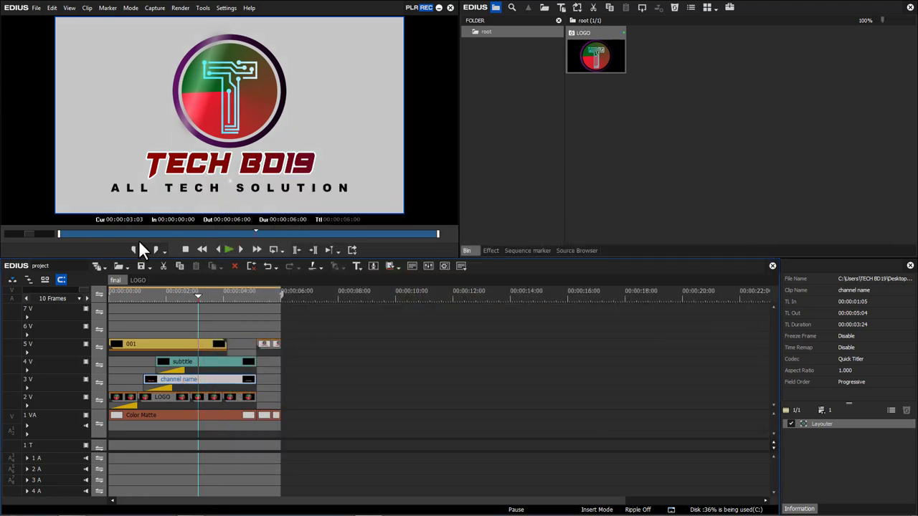
{"action": "double_click", "coordinate": [213, 361]}
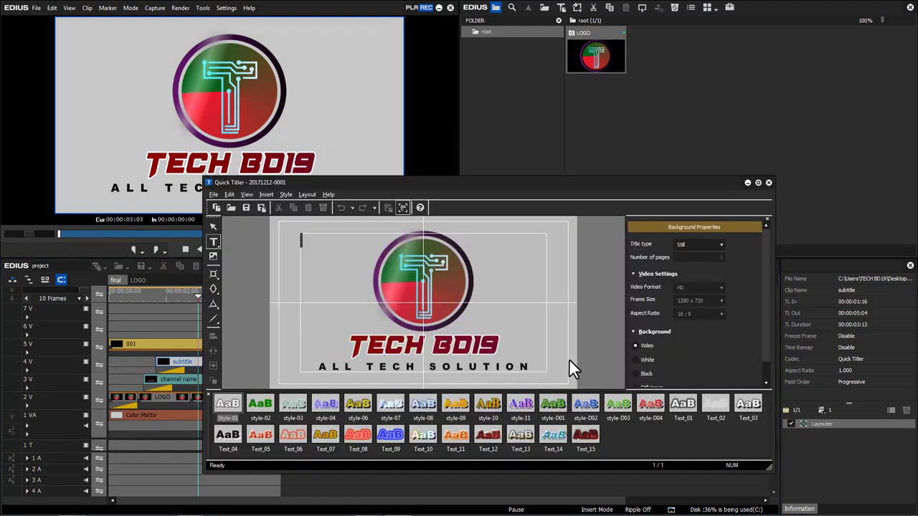
{"action": "left_click", "coordinate": [769, 182]}
Examine the final sequence's fade-out and opening logo animation, briefly view the LOGO sequence, and return to the final sequence
{"action": "left_click", "coordinate": [227, 298]}
{"action": "left_click", "coordinate": [264, 297]}
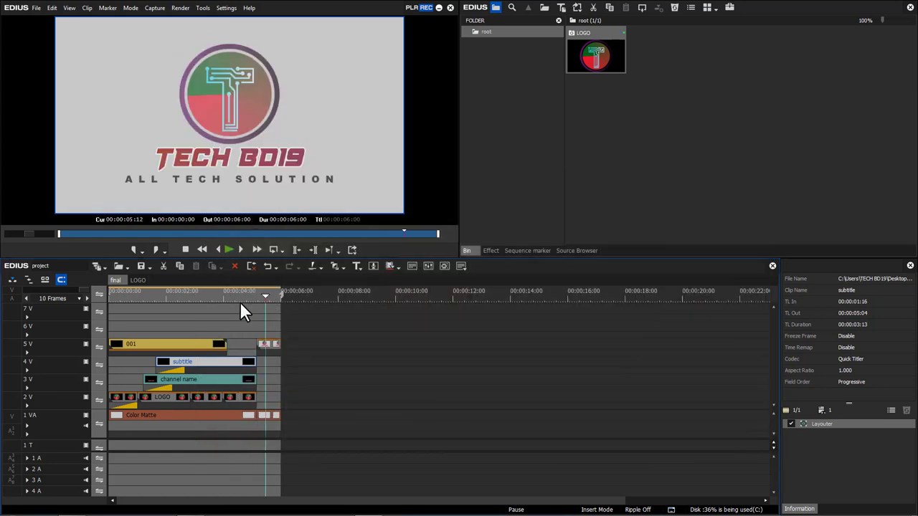
{"action": "left_click", "coordinate": [130, 297]}
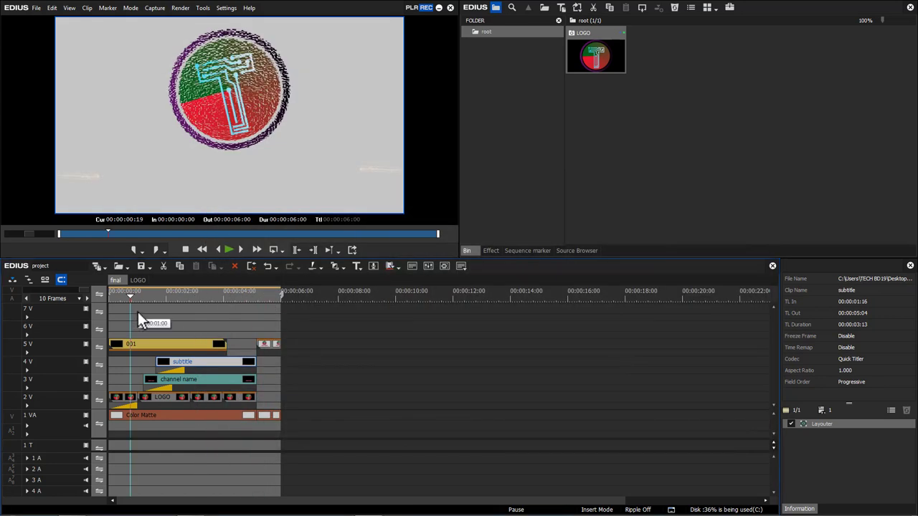
{"action": "left_click", "coordinate": [136, 280]}
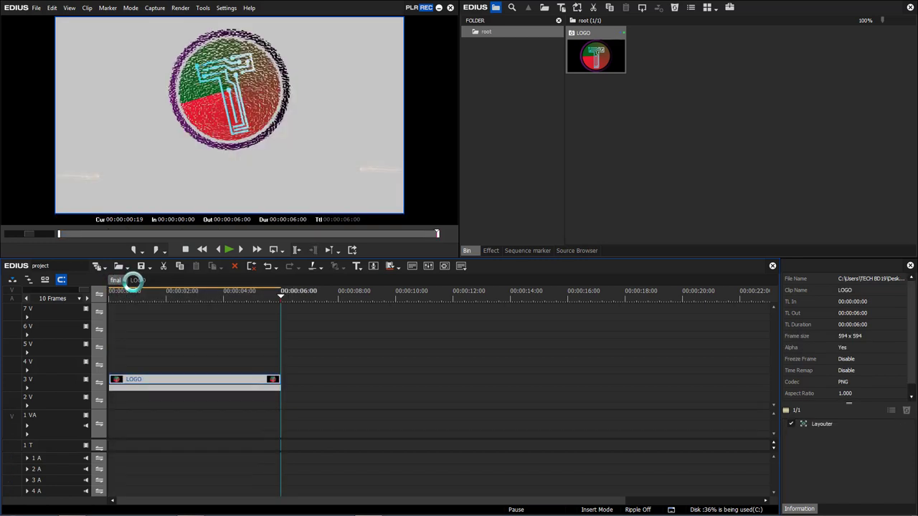
{"action": "left_click", "coordinate": [115, 280]}
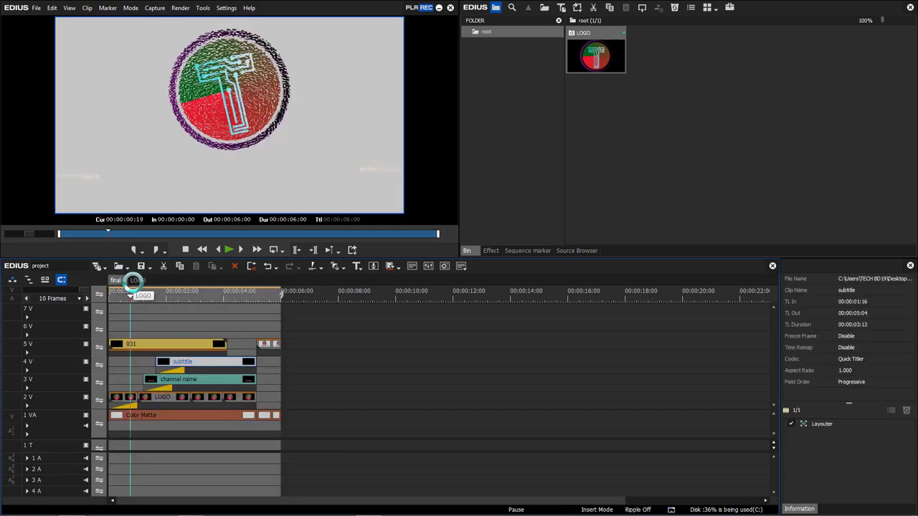